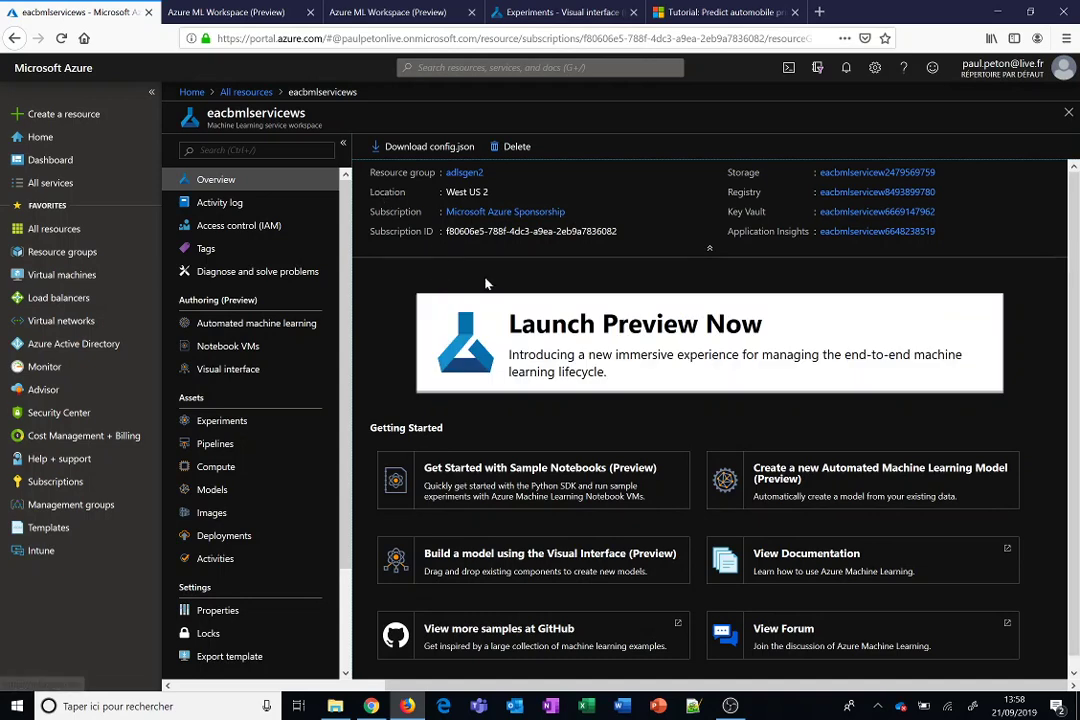
# Step: View the Azure ML workspace preview home page, its ml.azure.com address, and the parent run of the prevision_trottinettes experiment
pyautogui.click(236, 16)
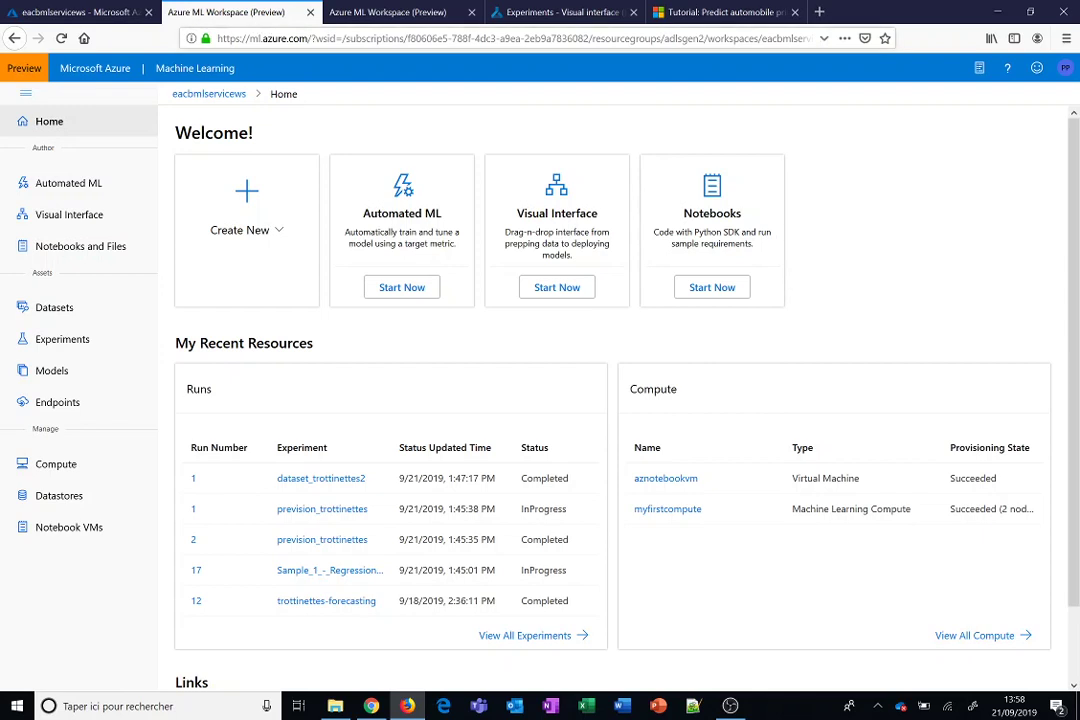
pyautogui.moveTo(311, 38); pyautogui.dragTo(165, 33)
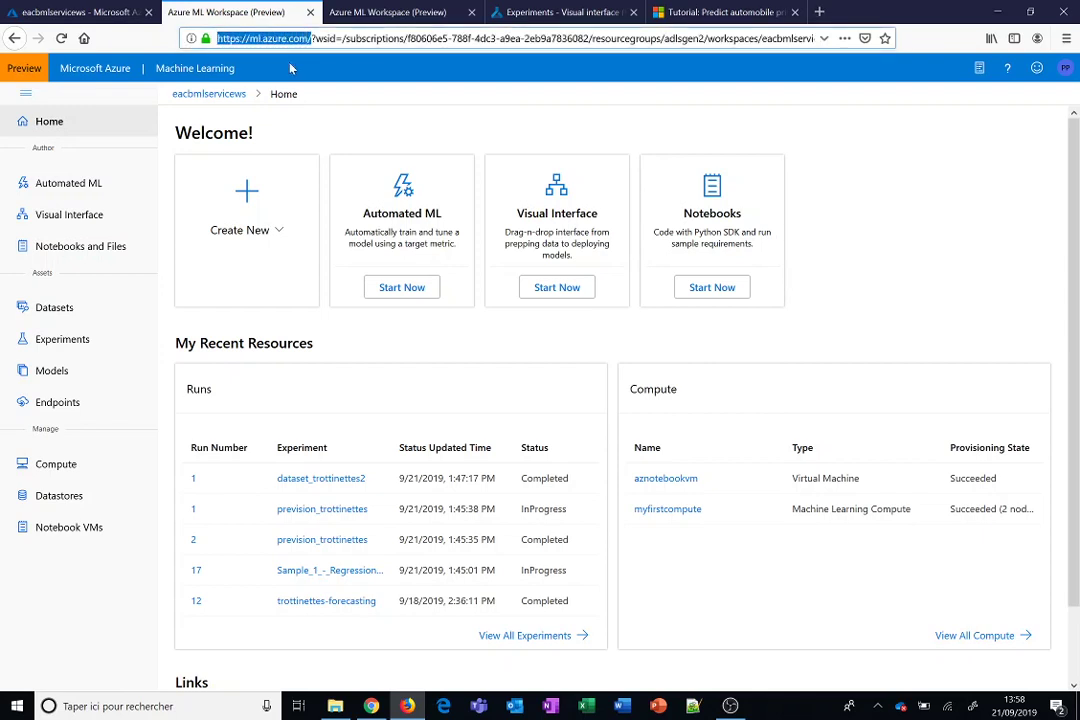
pyautogui.click(375, 125)
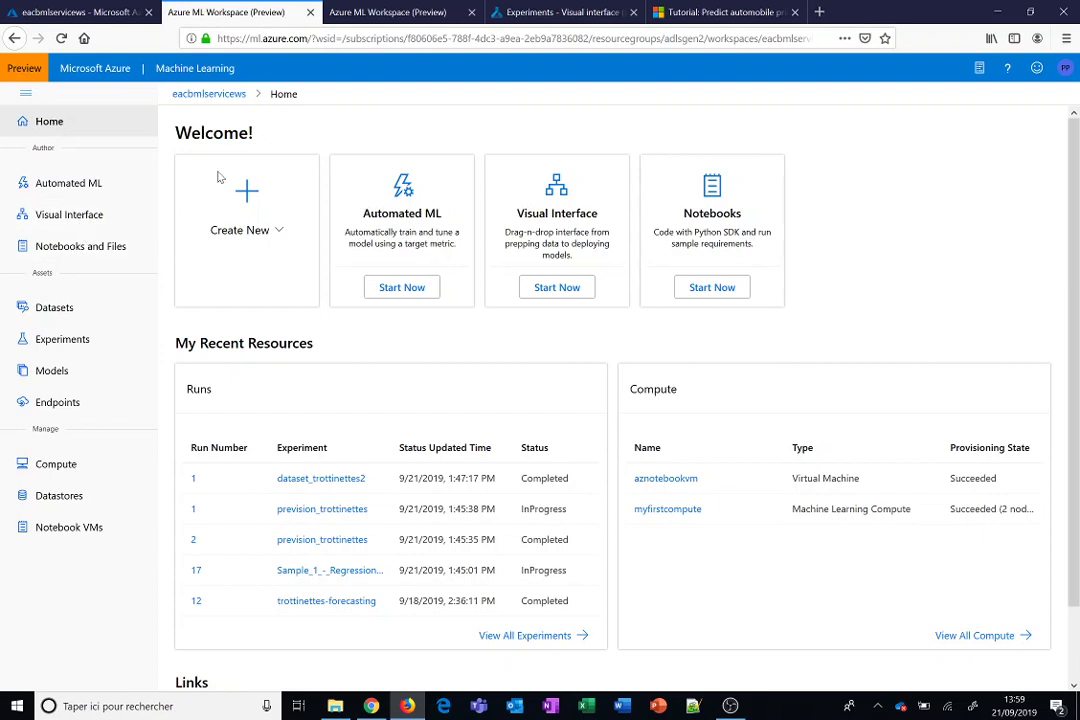
pyautogui.click(389, 13)
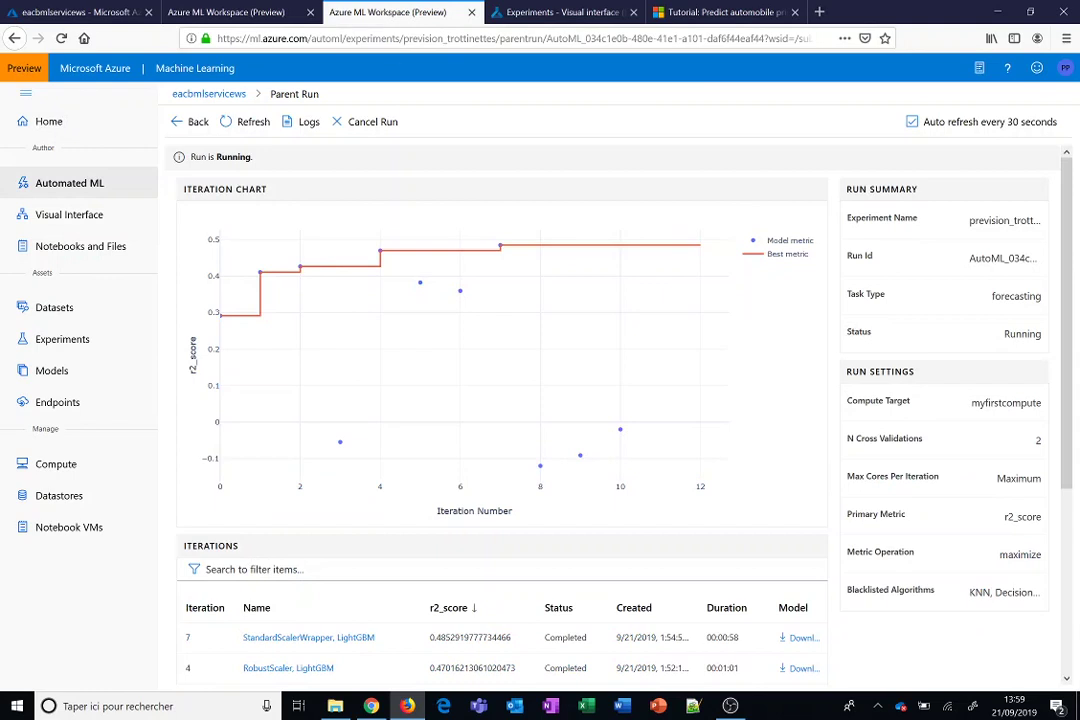
# Step: Create a predictive experiment from the Sample 1 - Regression: Automobile Price Prediction (Basic) experiment in the visual interface, dismissing the open dialog
pyautogui.click(560, 12)
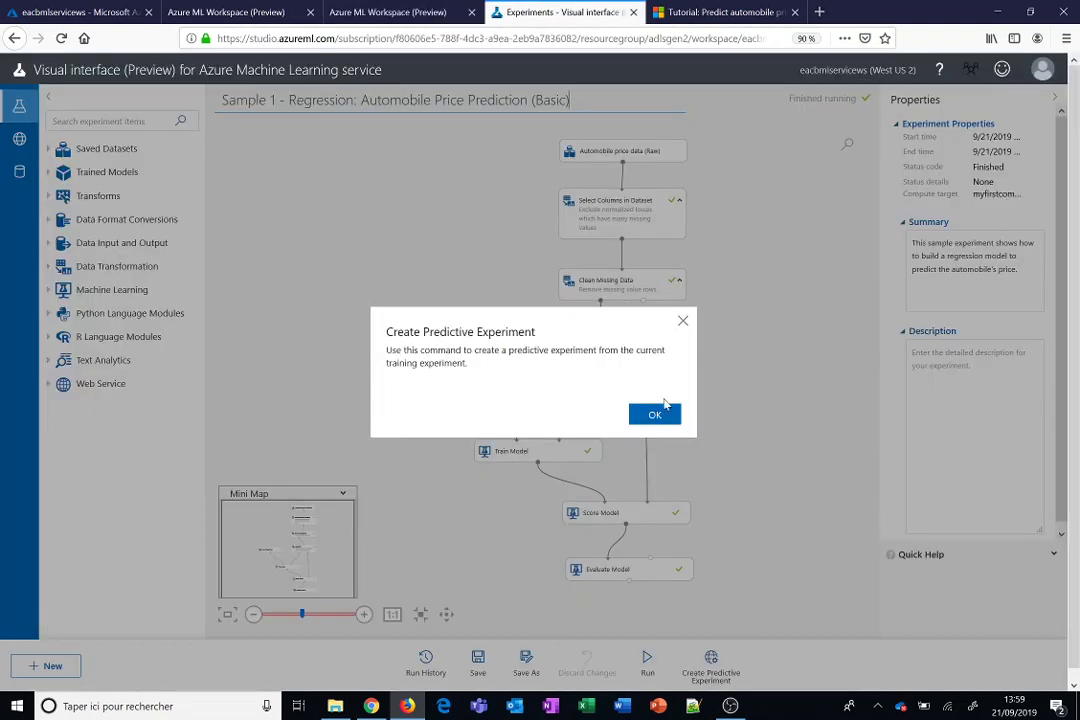
pyautogui.click(683, 320)
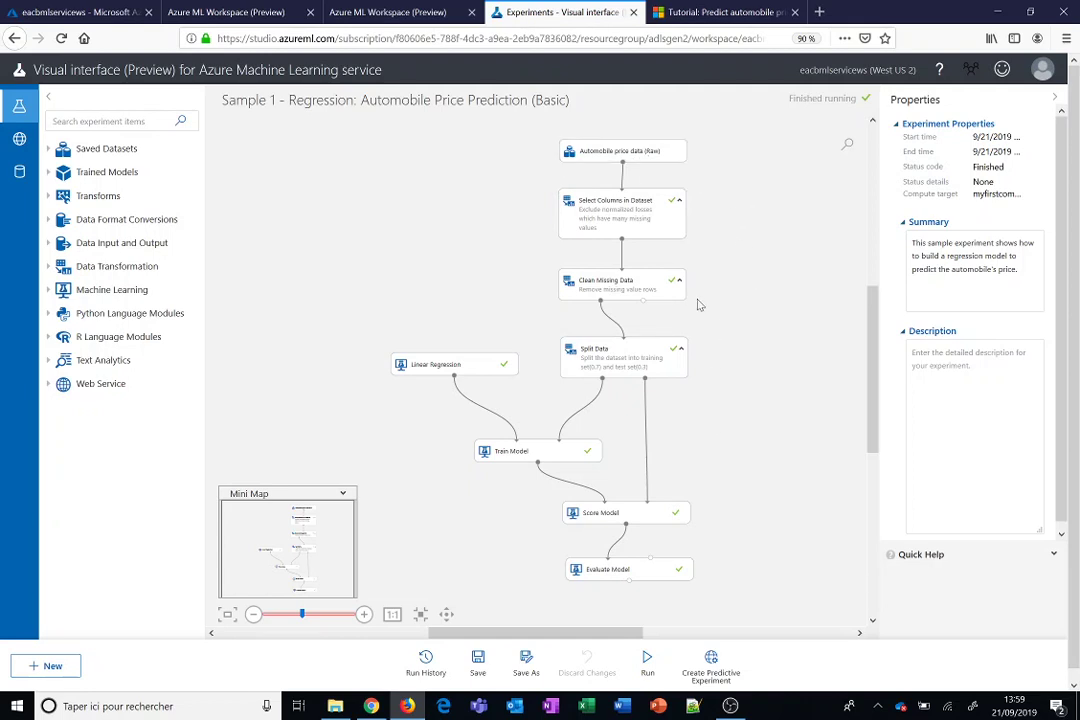
pyautogui.click(711, 674)
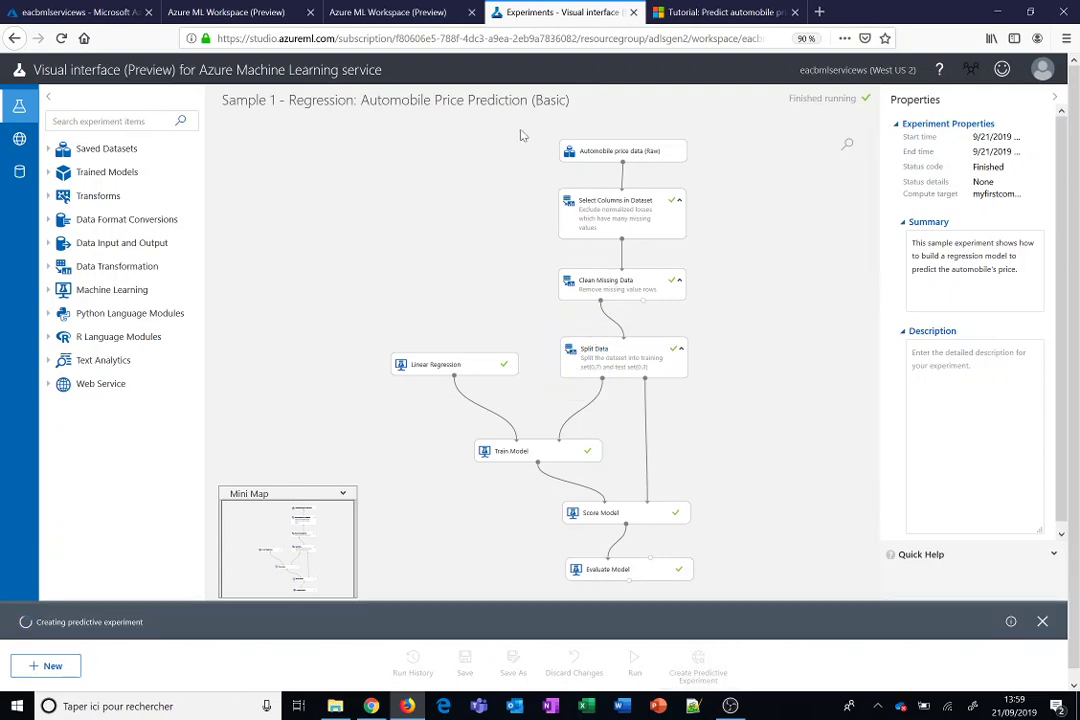
# Step: Look over the preview workspace's home and Notebooks and Files pages and compare them with the eacbmlservicews overview in the Azure portal
pyautogui.click(225, 13)
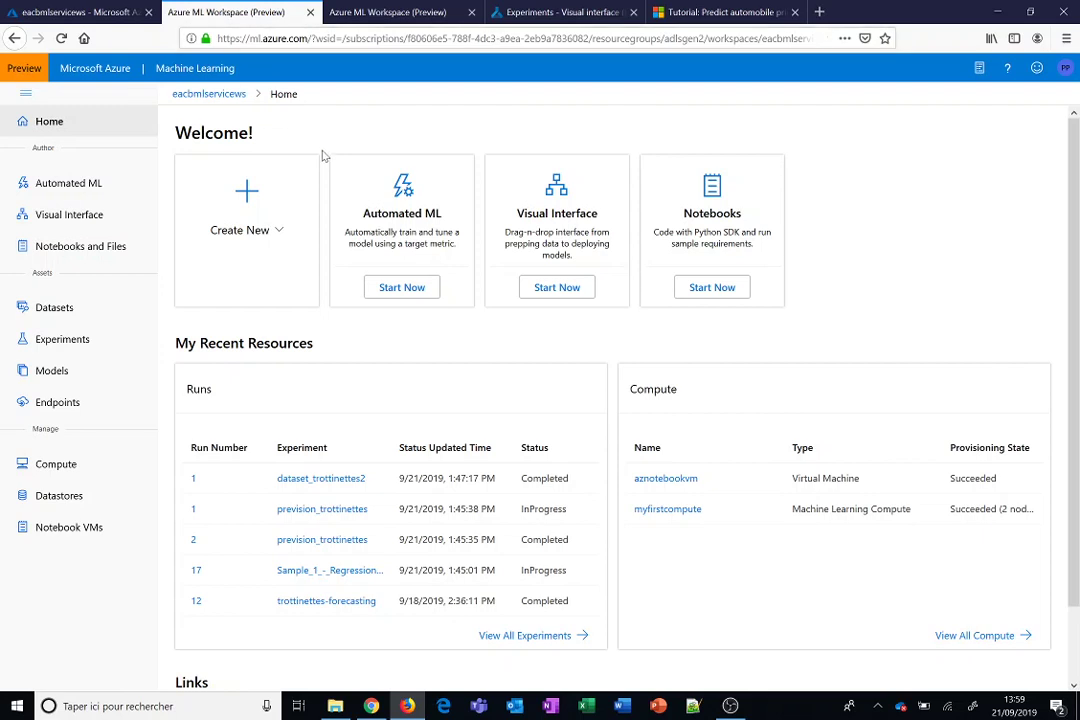
pyautogui.click(86, 253)
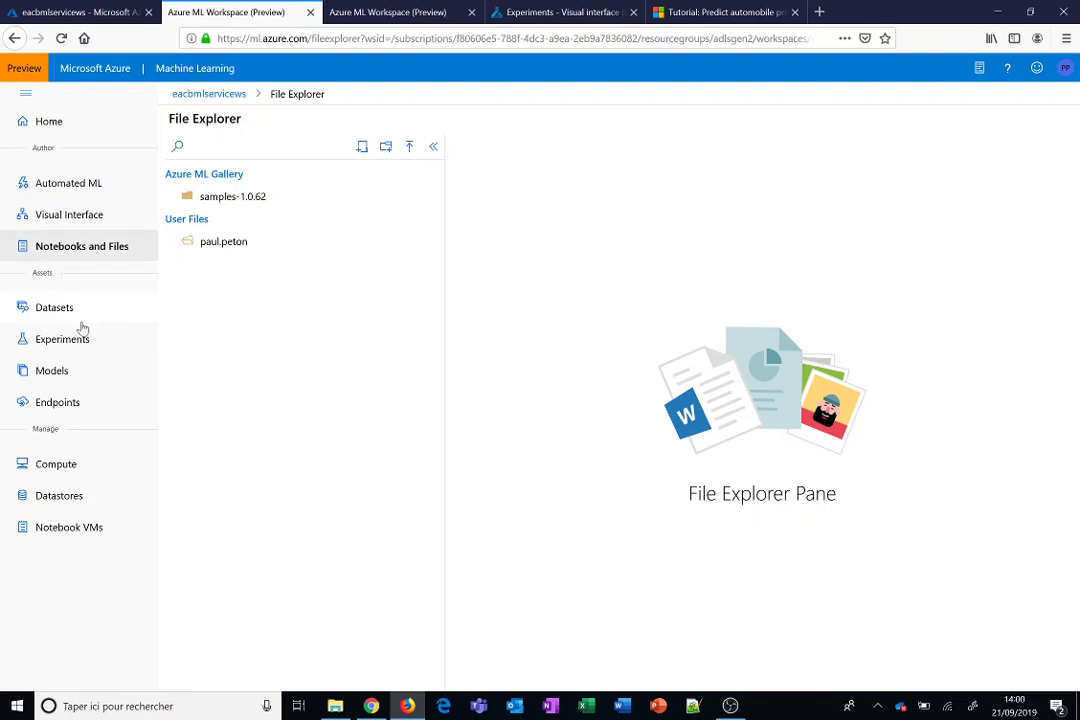
pyautogui.click(49, 121)
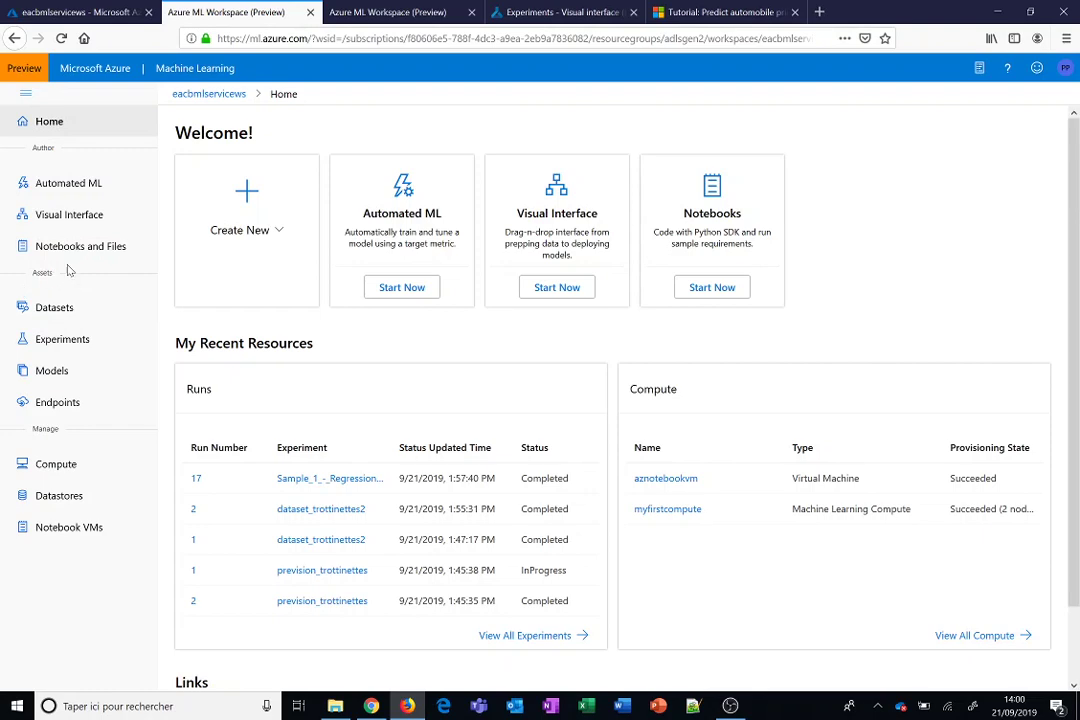
pyautogui.click(98, 14)
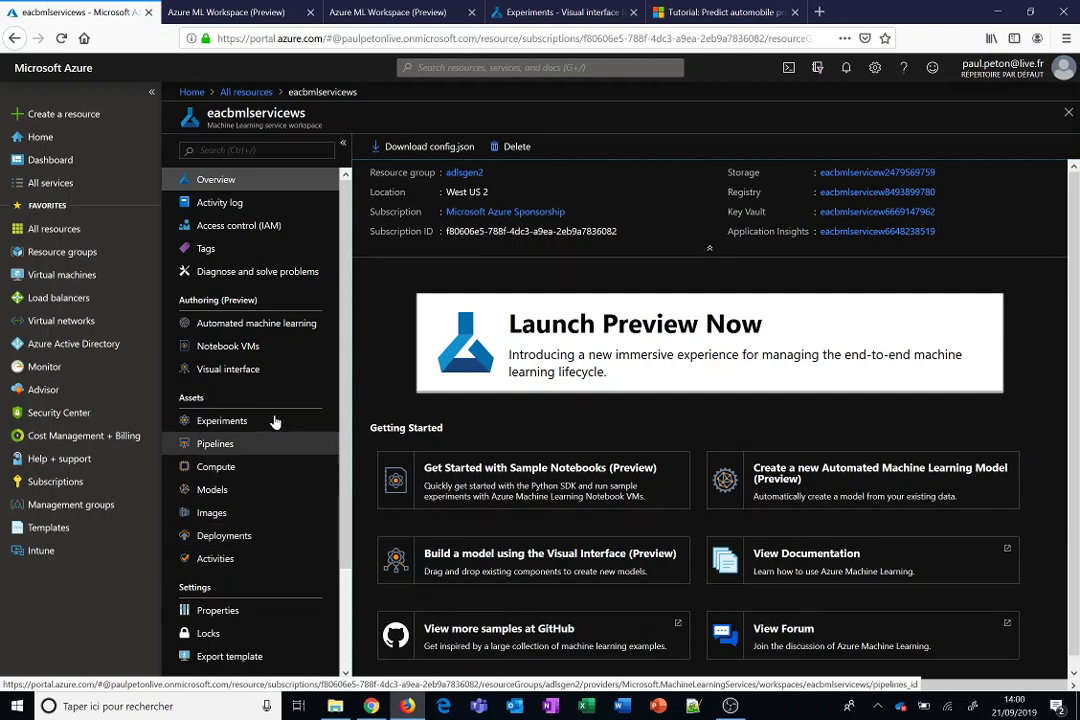
pyautogui.click(224, 13)
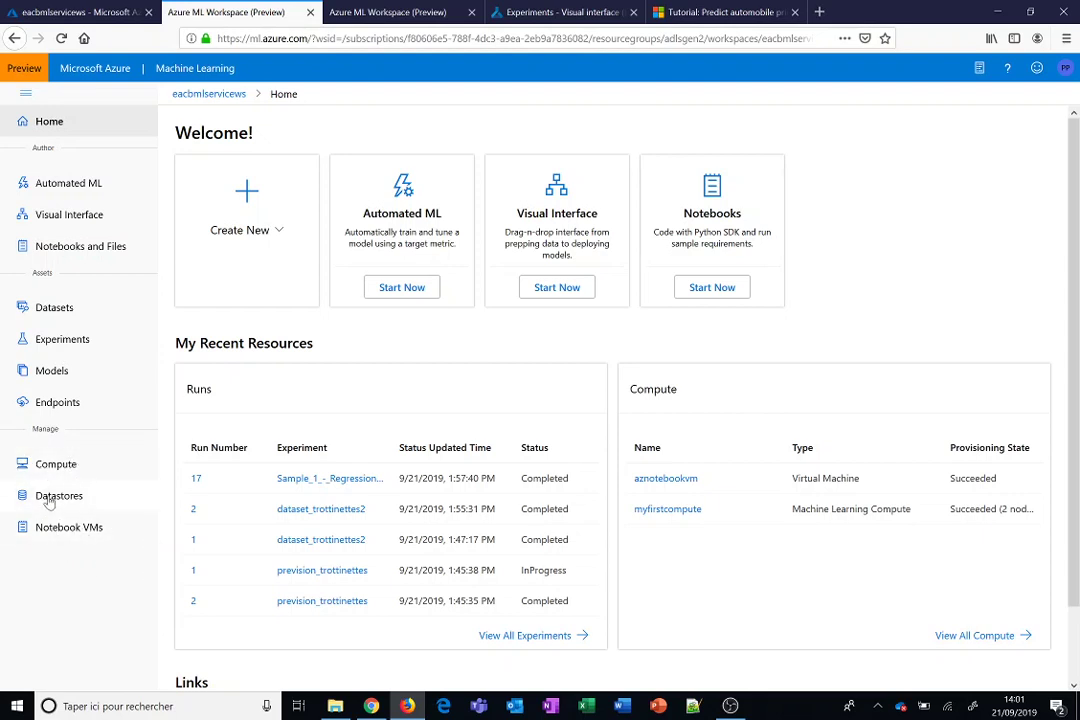
# Step: Examine the Machine Learning Compute settings and the available CPU and GPU virtual machine sizes for a new compute, leaving it uncreated
pyautogui.click(66, 466)
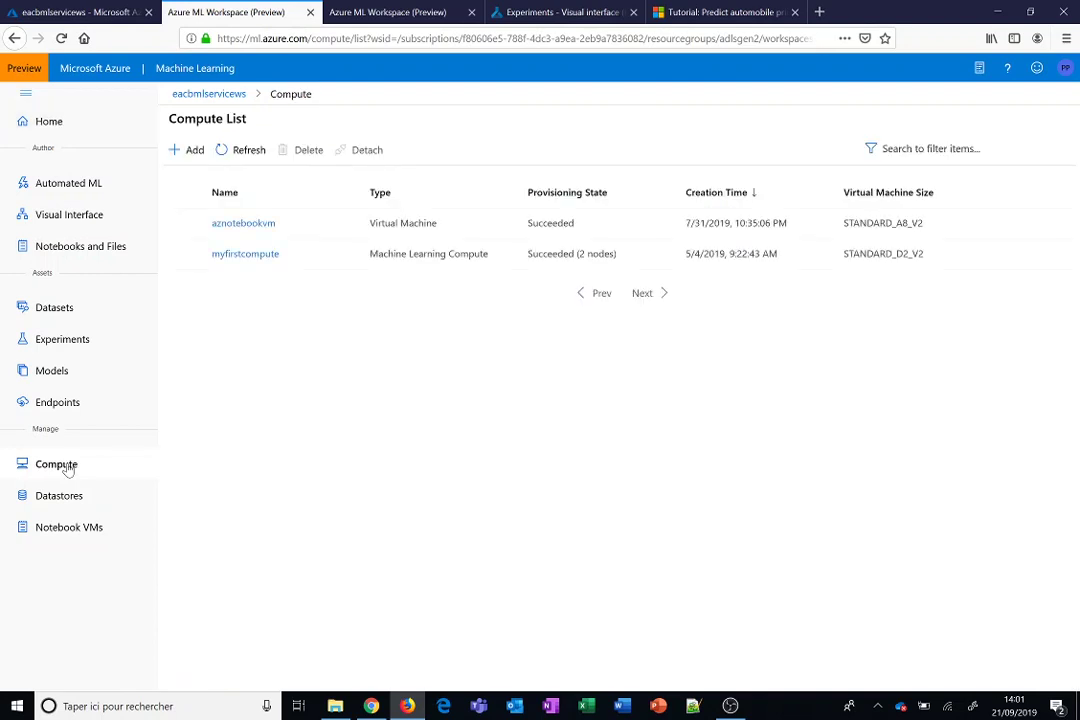
pyautogui.click(187, 152)
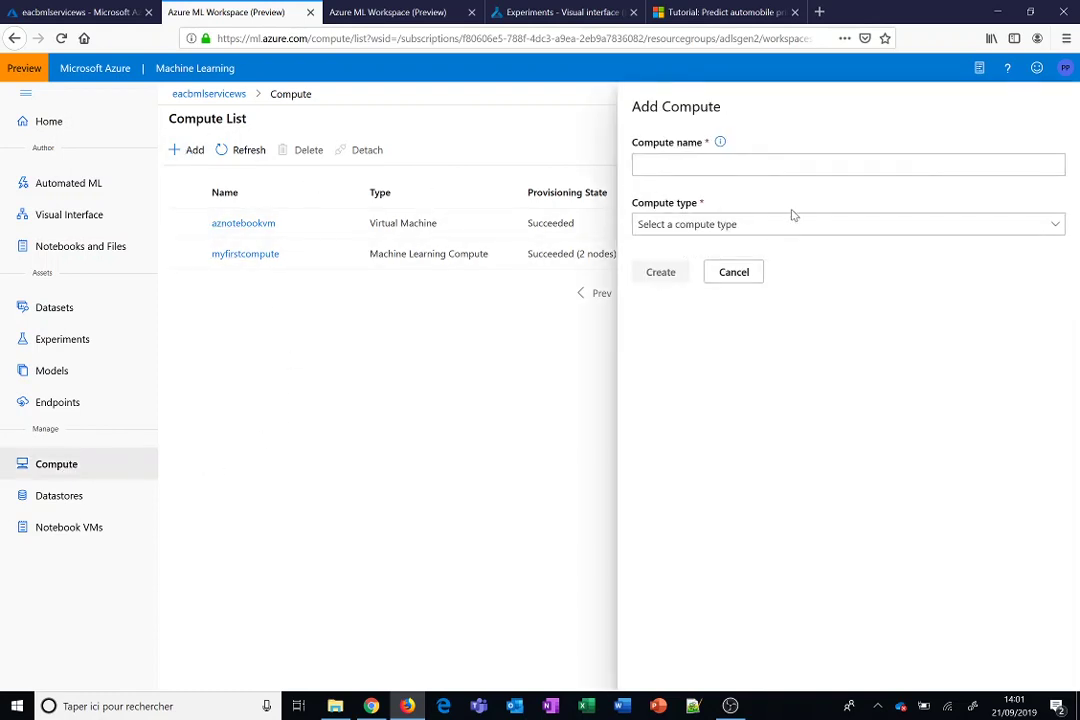
pyautogui.click(839, 235)
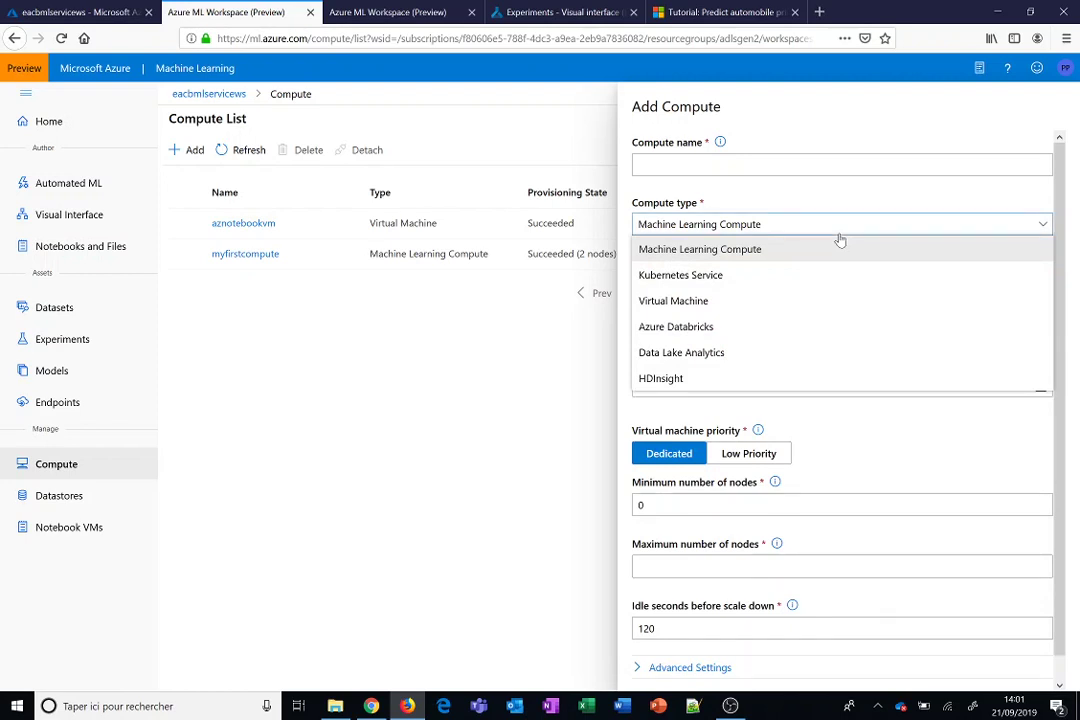
pyautogui.click(840, 239)
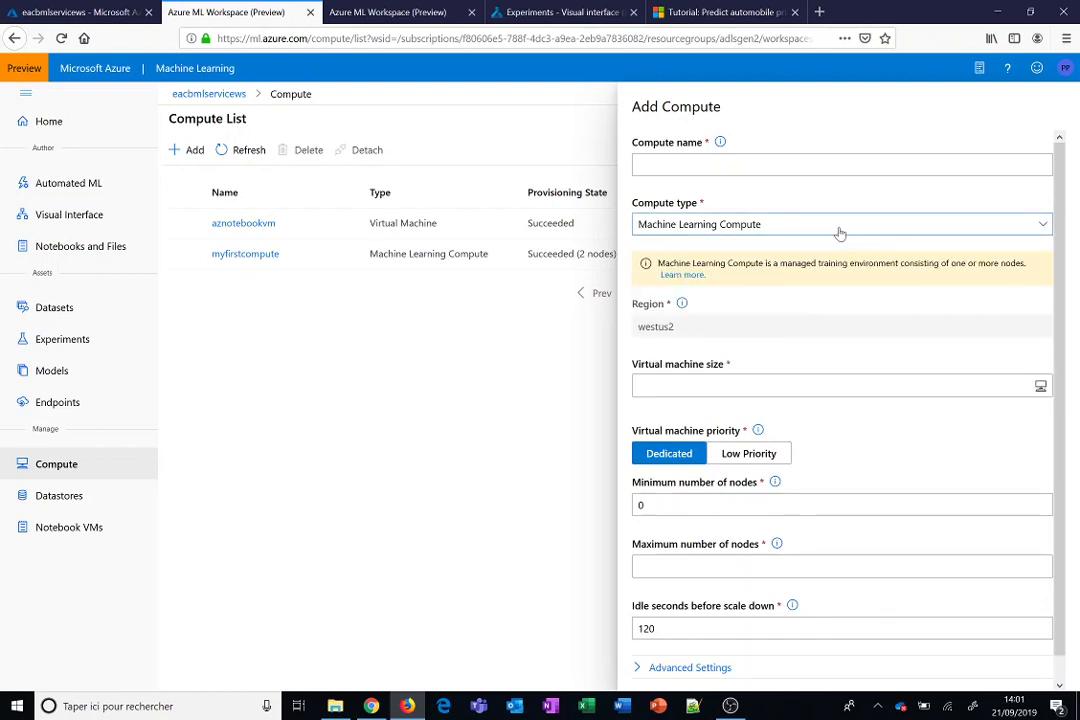
pyautogui.click(855, 386)
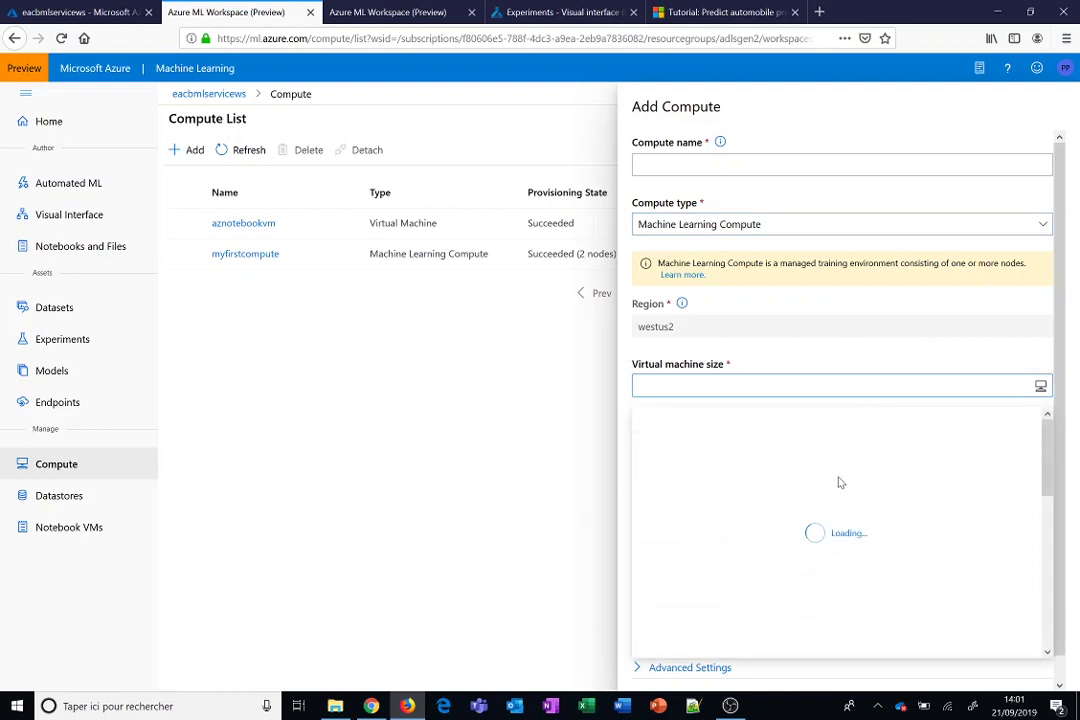
pyautogui.scroll(-1, 750, 530)
pyautogui.scroll(1, 788, 573)
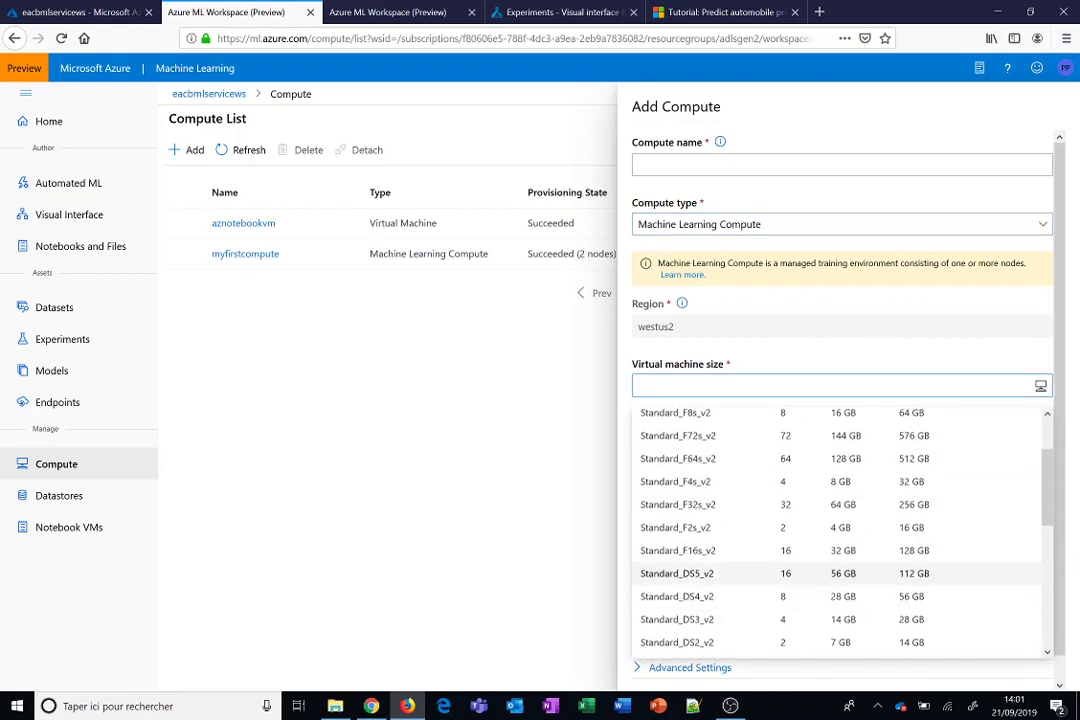
pyautogui.scroll(1, 788, 573)
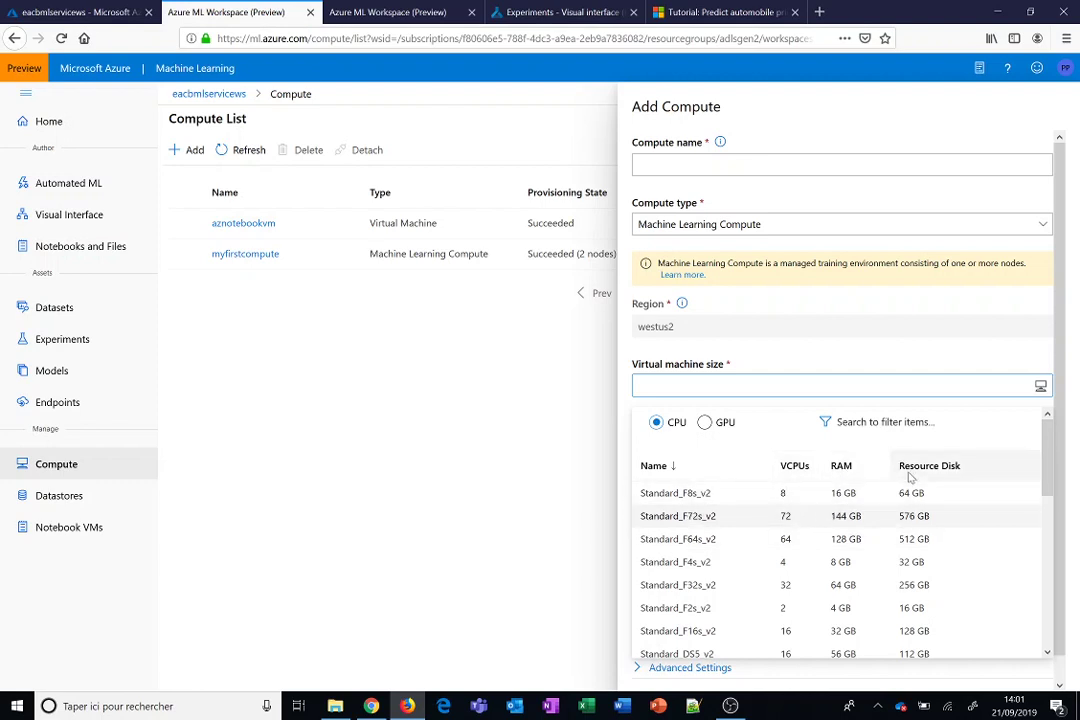
pyautogui.click(722, 424)
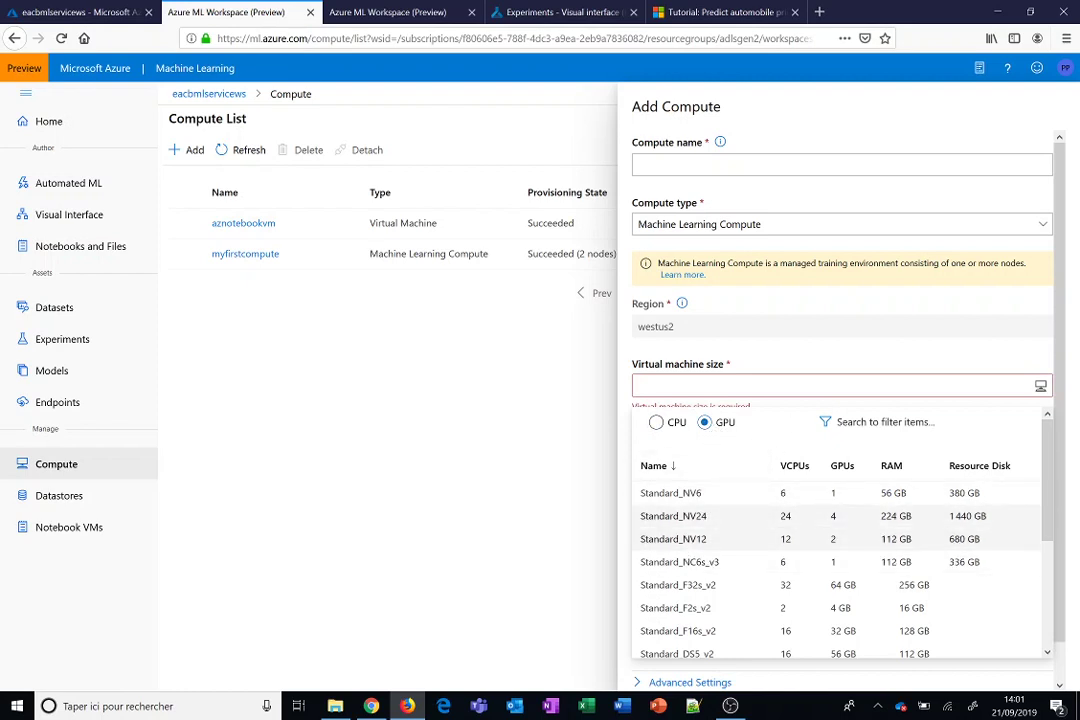
pyautogui.click(657, 422)
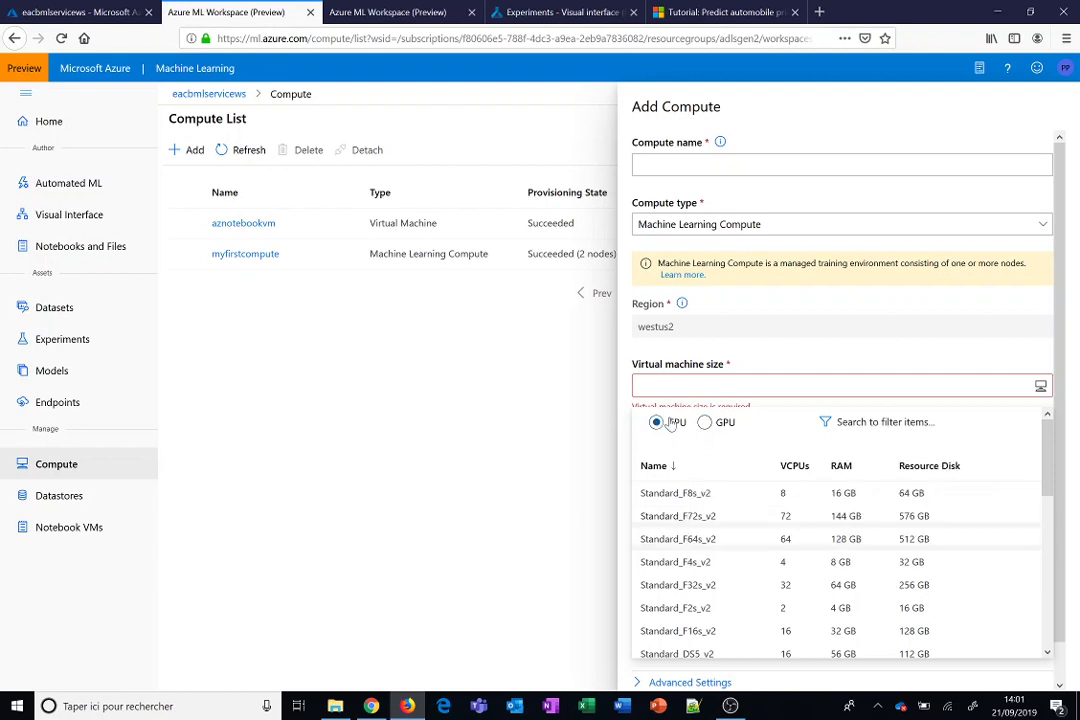
pyautogui.click(465, 410)
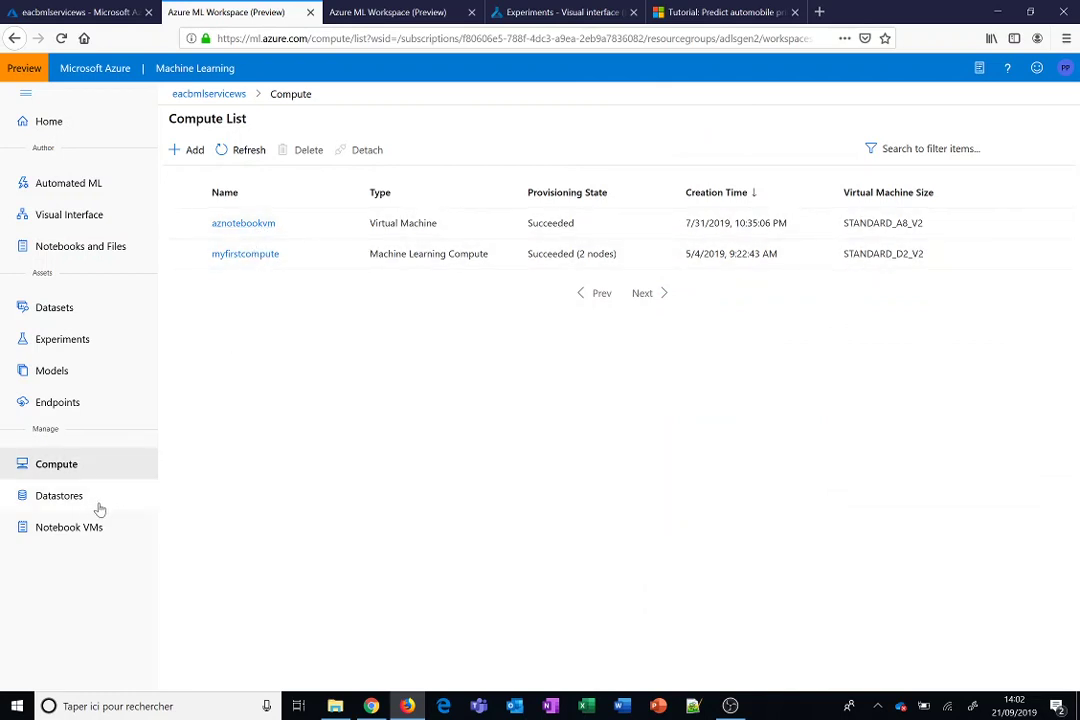
# Step: Start the aznotebookvm notebook VM from the eacbmlservicews workspace in the Azure portal
pyautogui.click(62, 14)
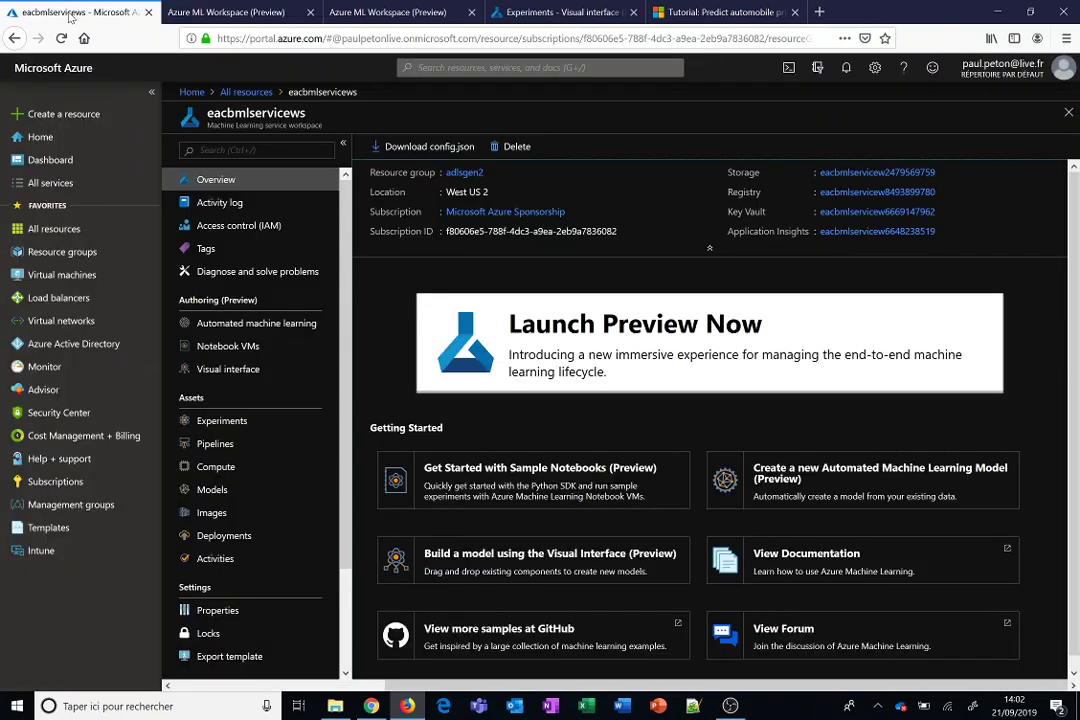
pyautogui.click(257, 347)
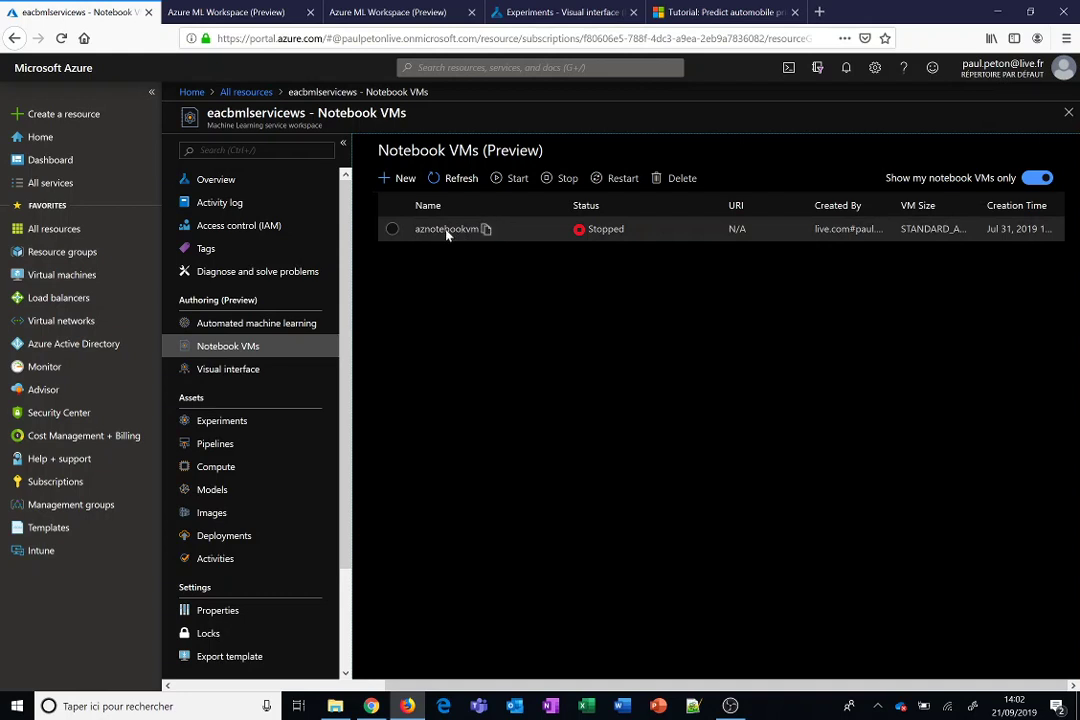
pyautogui.click(393, 229)
pyautogui.click(506, 178)
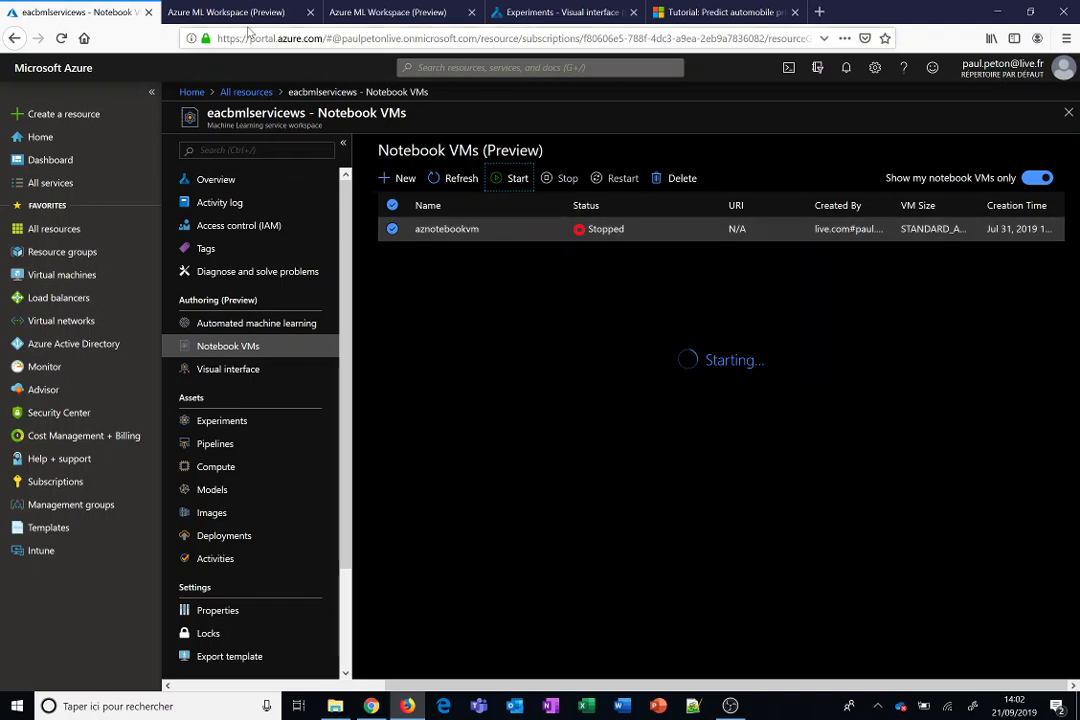
# Step: Check the notebook VM list in the preview workspace, refresh it, and check the VM's status in the Azure portal
pyautogui.click(212, 12)
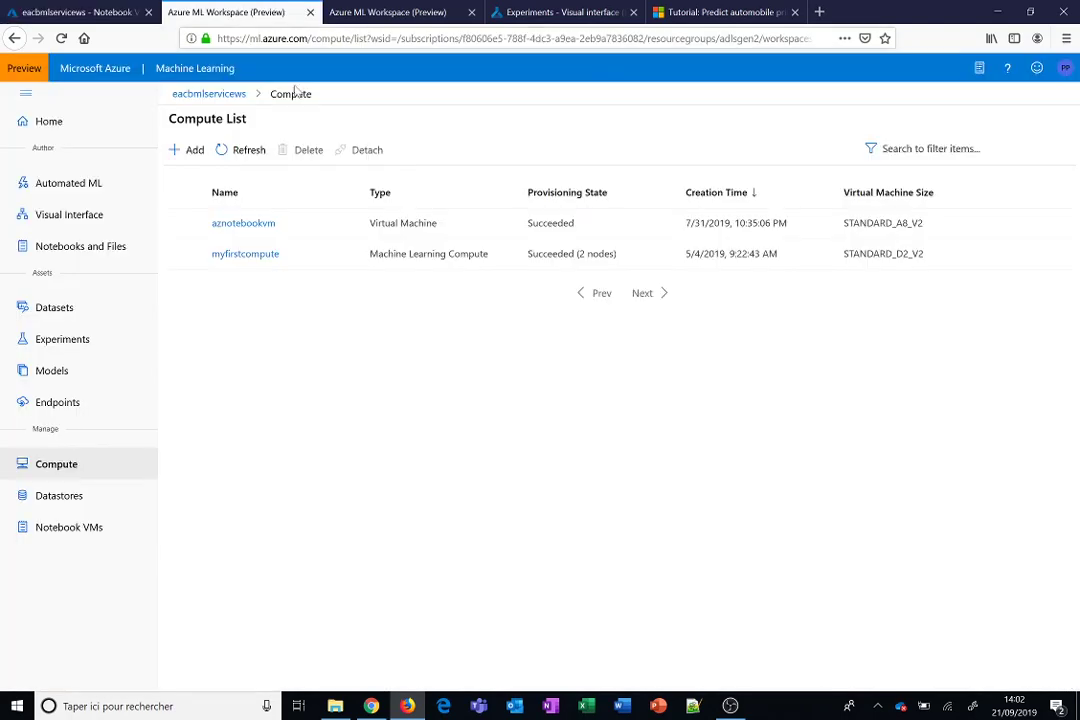
pyautogui.click(43, 534)
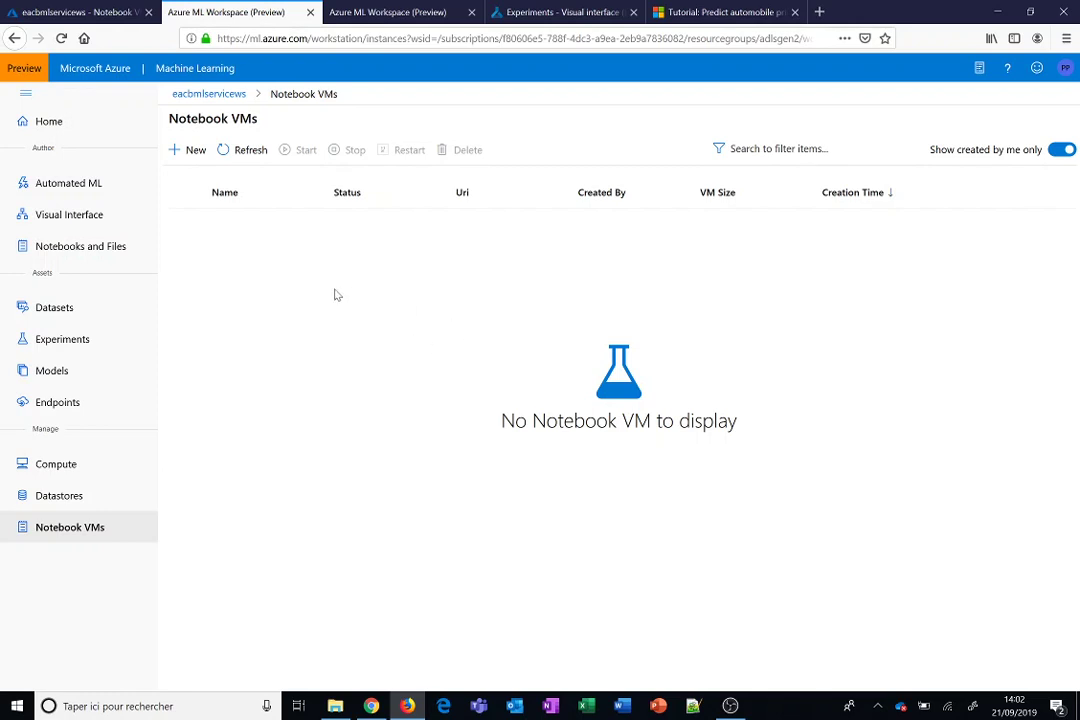
pyautogui.click(222, 149)
pyautogui.click(95, 12)
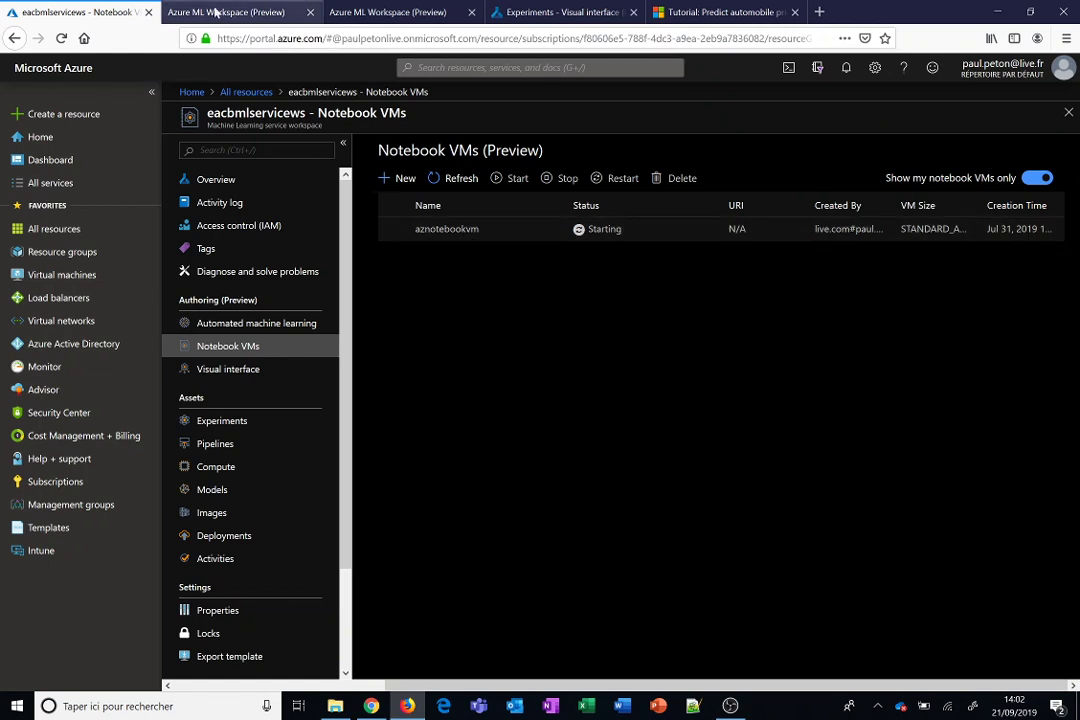
# Step: View the preview workspace's datastores and filter all resources in the Azure portal by "str" to find the storage accounts
pyautogui.click(222, 13)
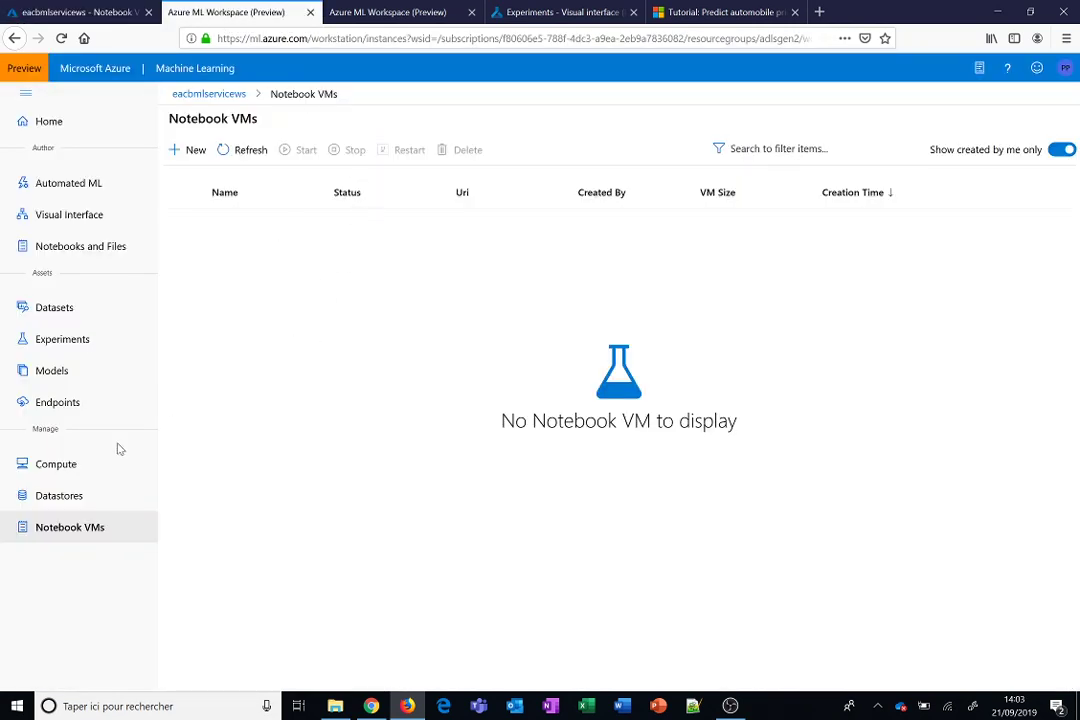
pyautogui.click(60, 498)
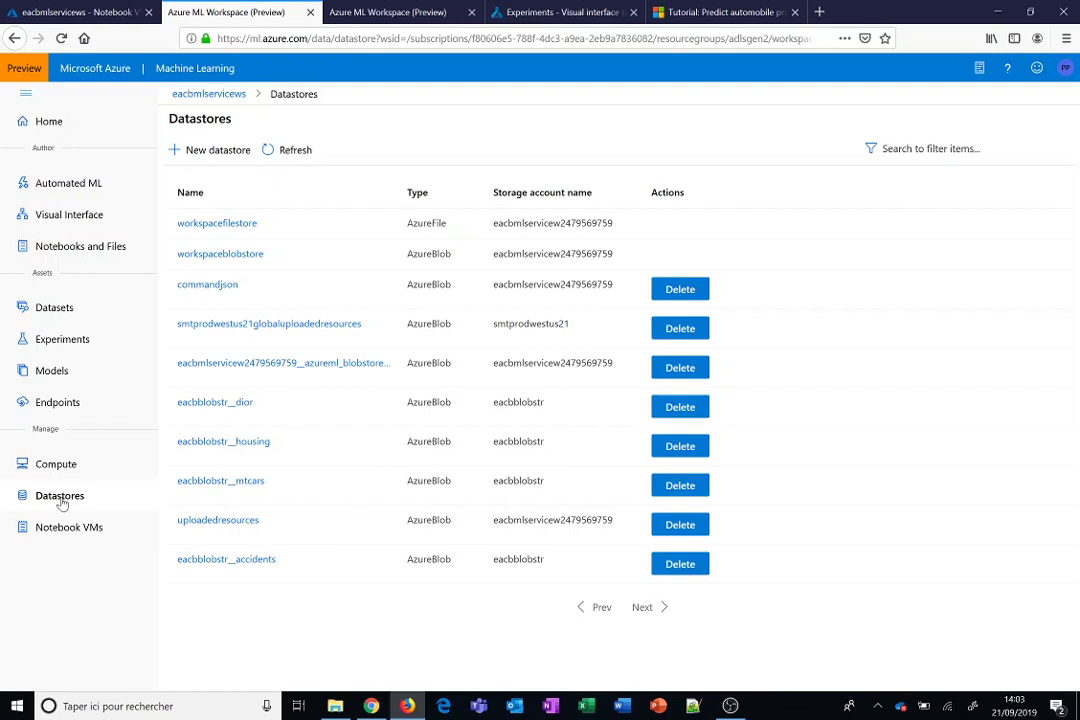
pyautogui.click(95, 12)
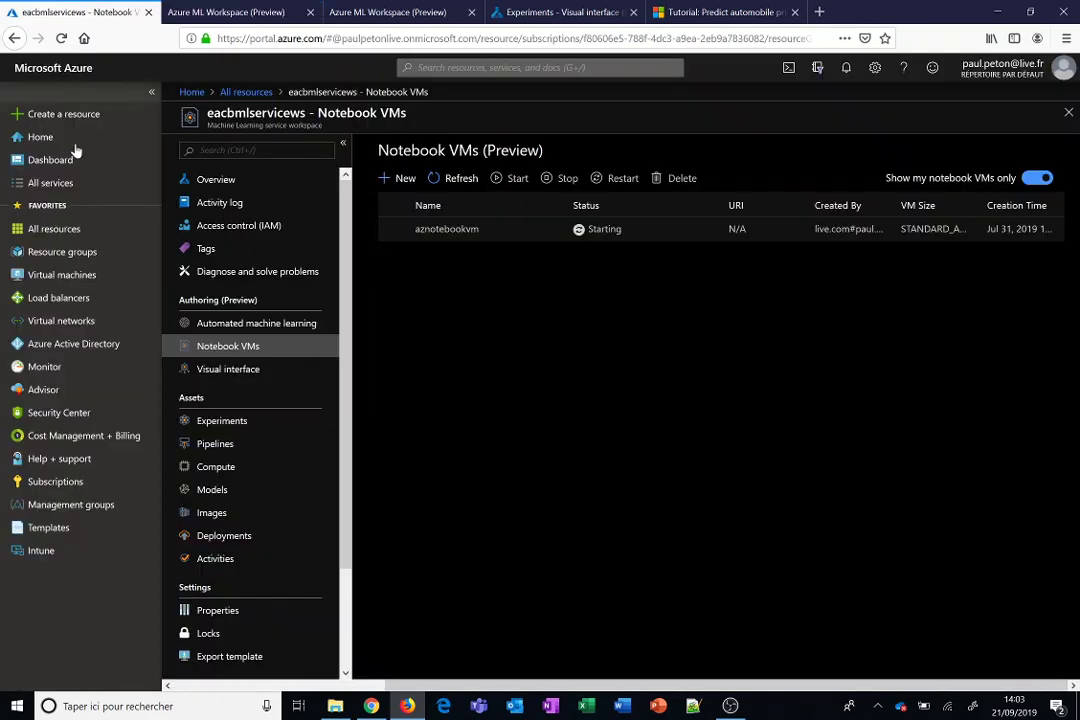
pyautogui.click(72, 233)
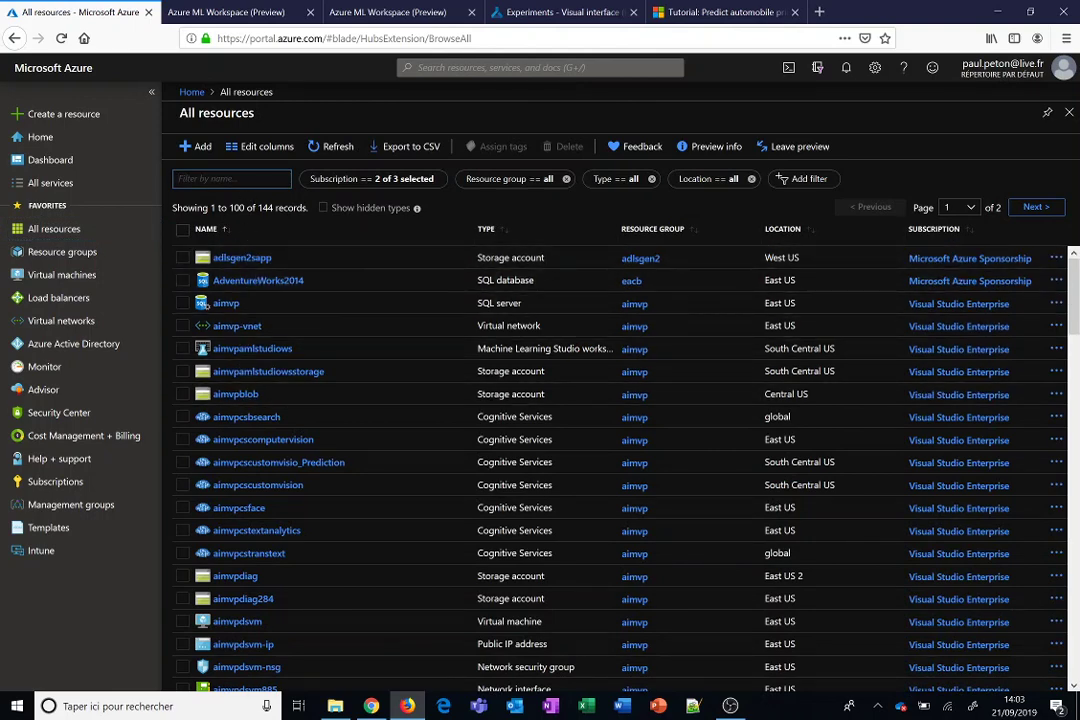
pyautogui.write('str')
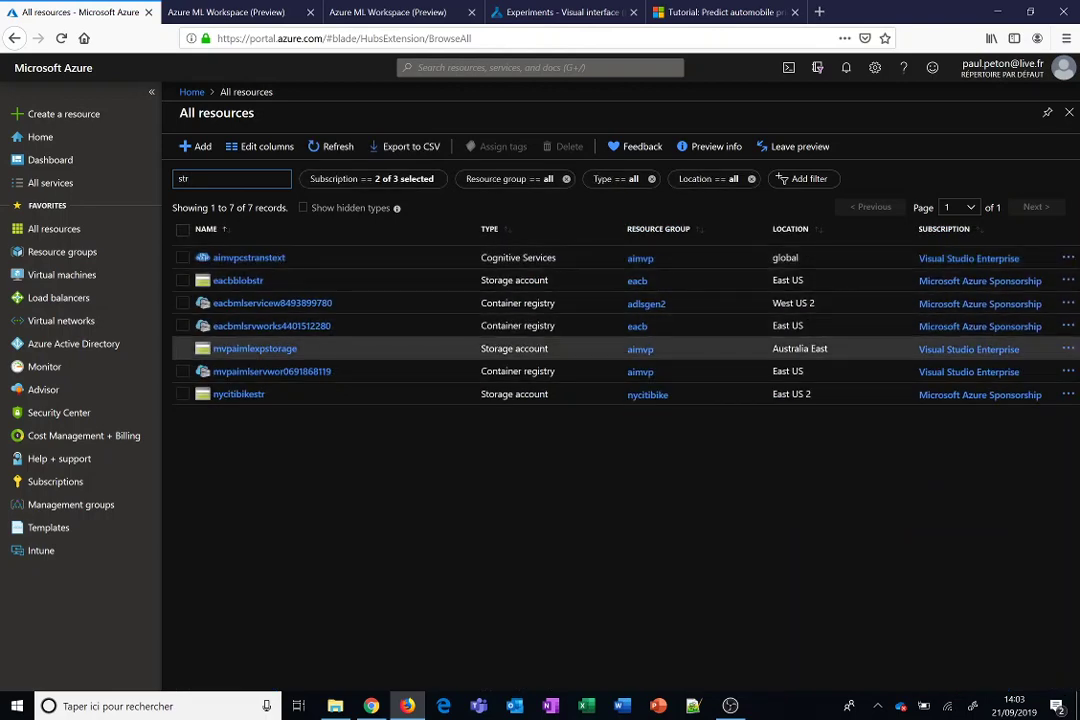
# Step: Return to the home page of the preview Azure ML workspace
pyautogui.click(225, 12)
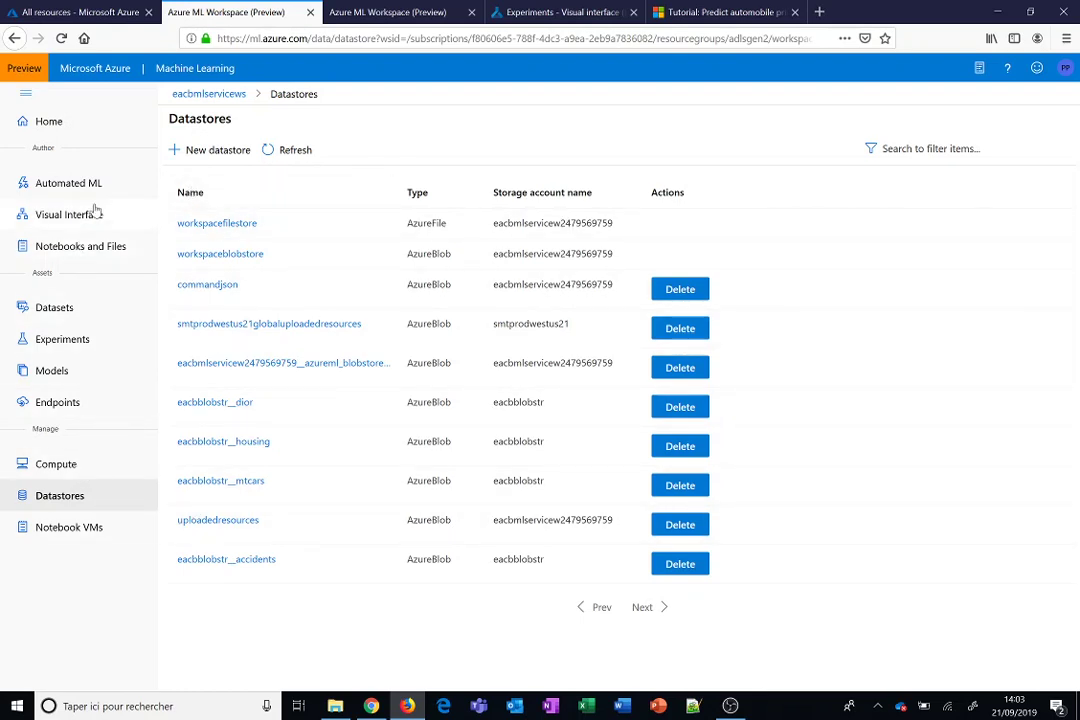
pyautogui.click(48, 122)
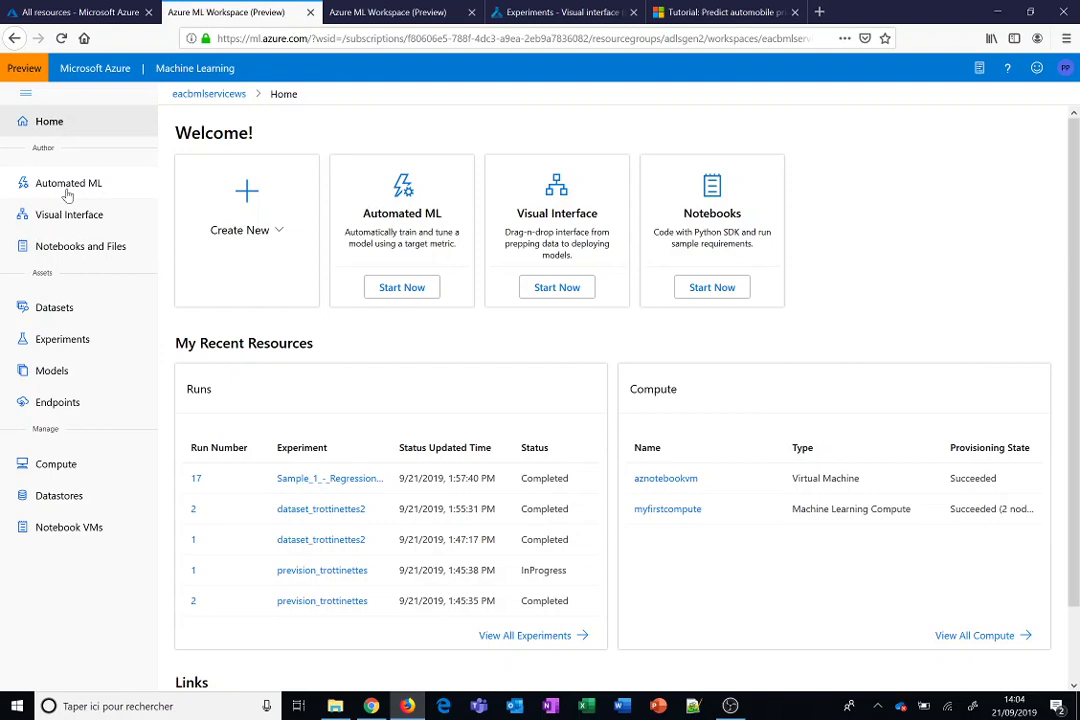
# Step: Create a new automated ML experiment named prevision_trottinettes3
pyautogui.click(270, 231)
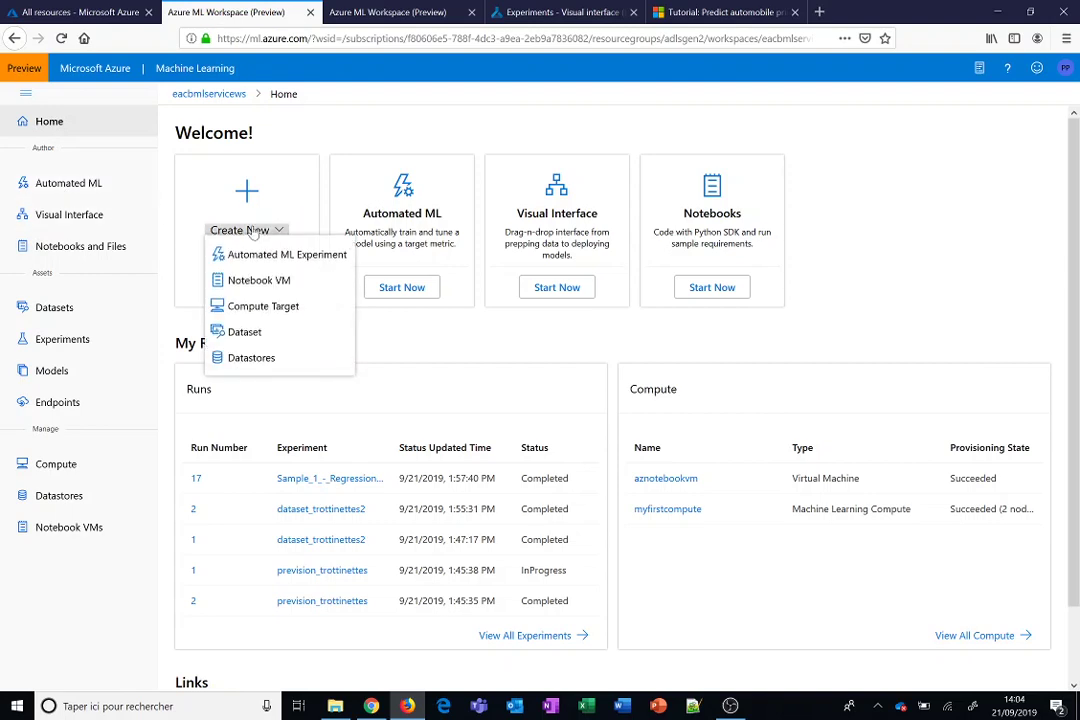
pyautogui.click(307, 259)
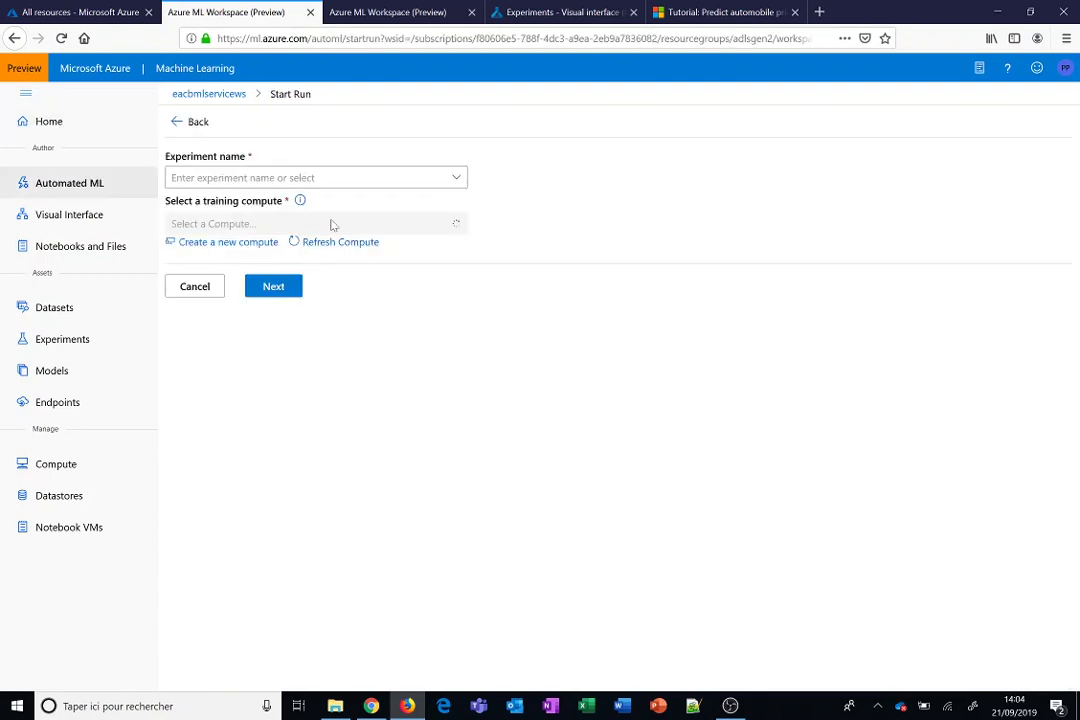
pyautogui.click(383, 178)
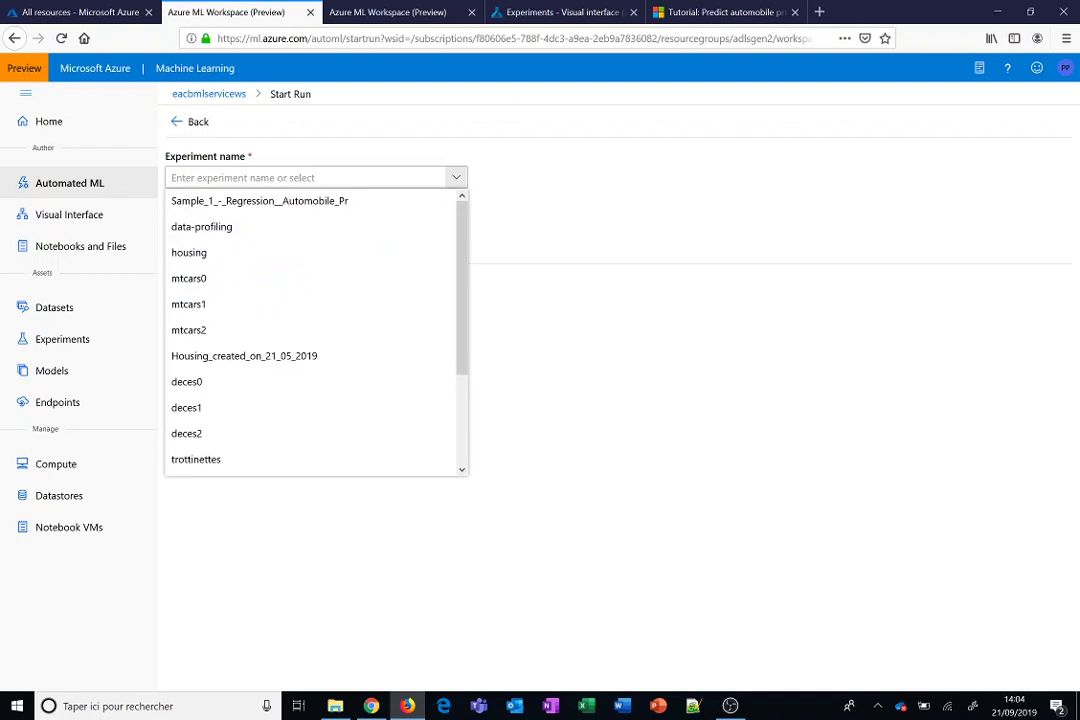
pyautogui.write('previs')
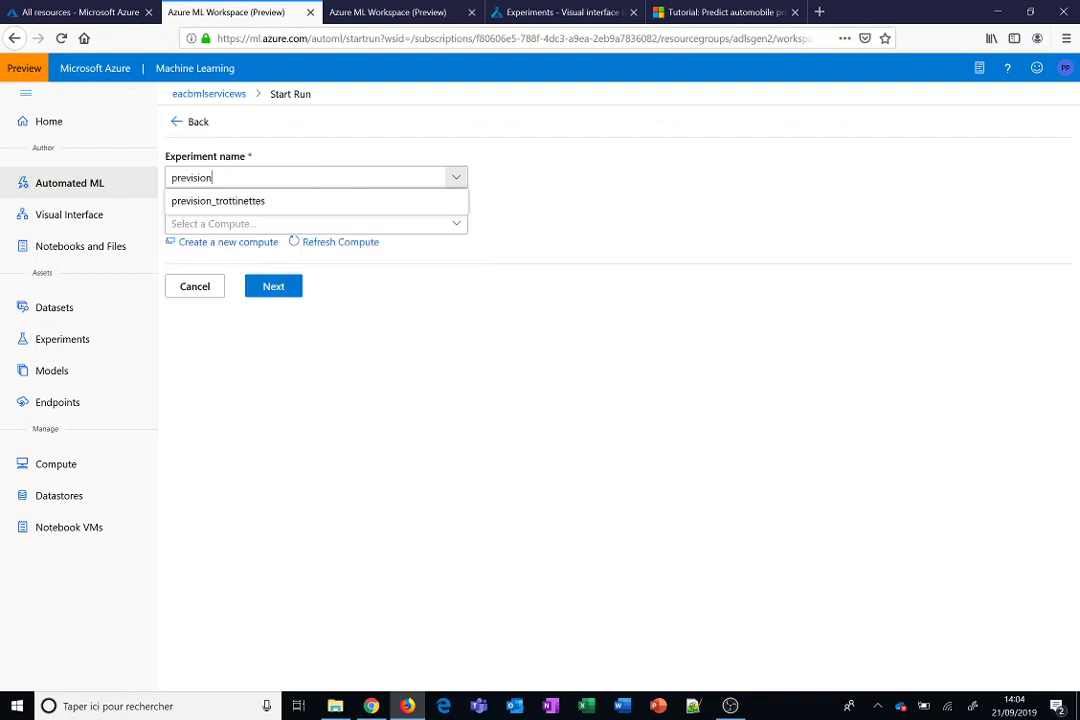
pyautogui.write('ion')
pyautogui.press('Down')
pyautogui.press('Right')
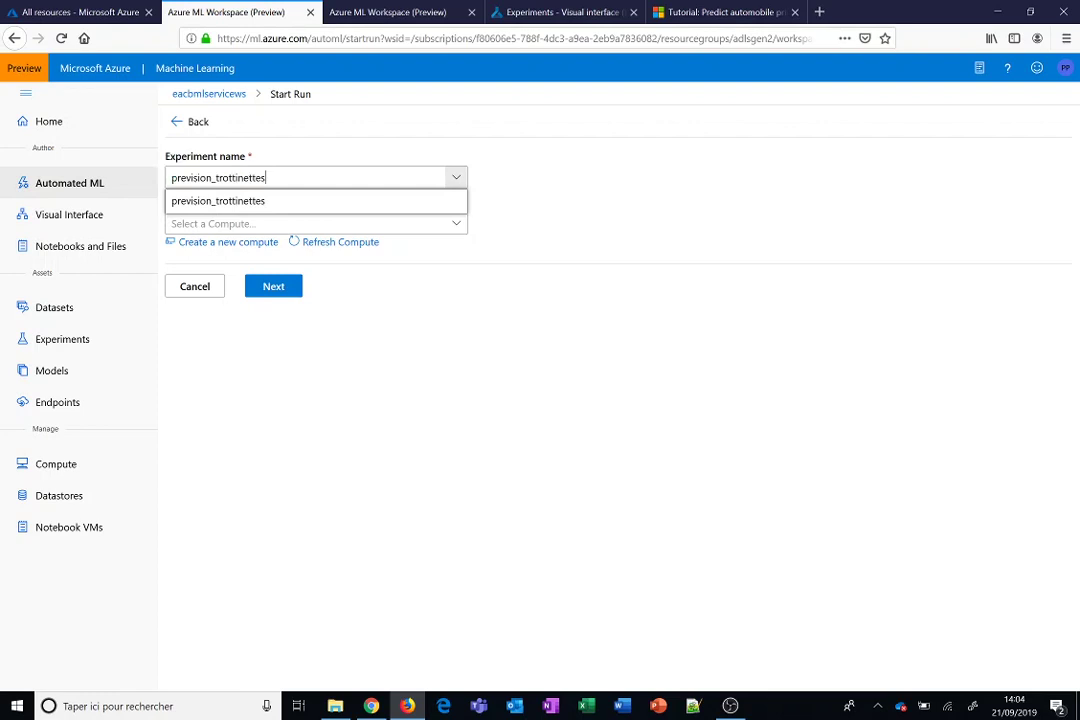
pyautogui.write('3')
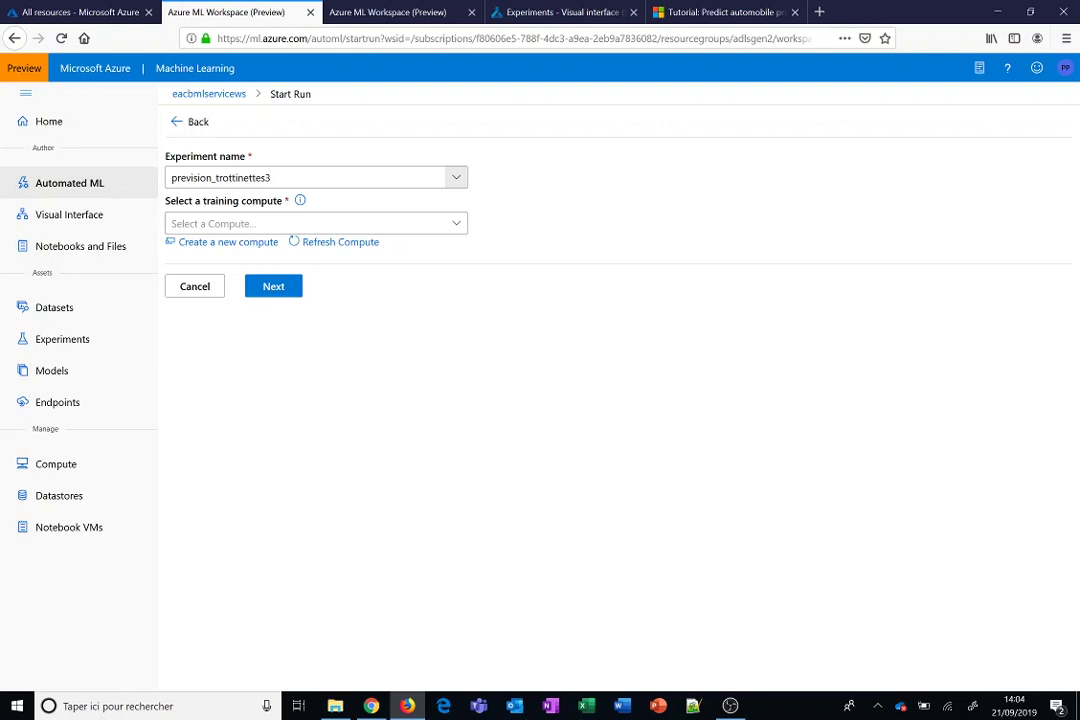
# Step: Choose myfirstcompute as the experiment's training compute and continue to the dataset selection
pyautogui.click(456, 226)
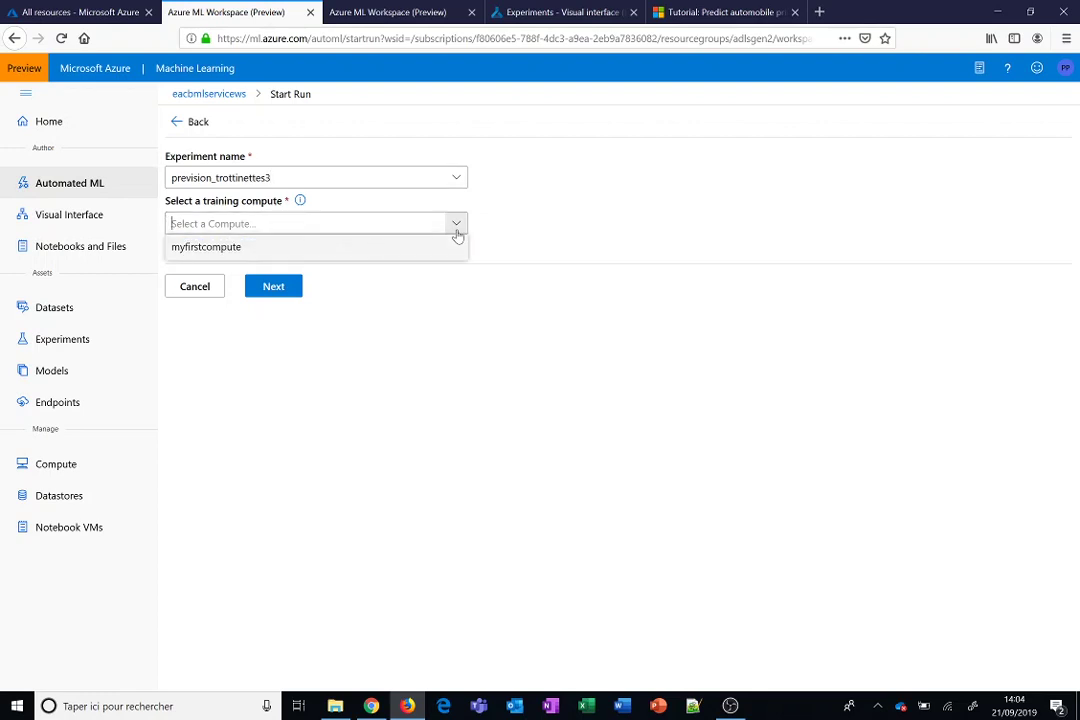
pyautogui.click(426, 251)
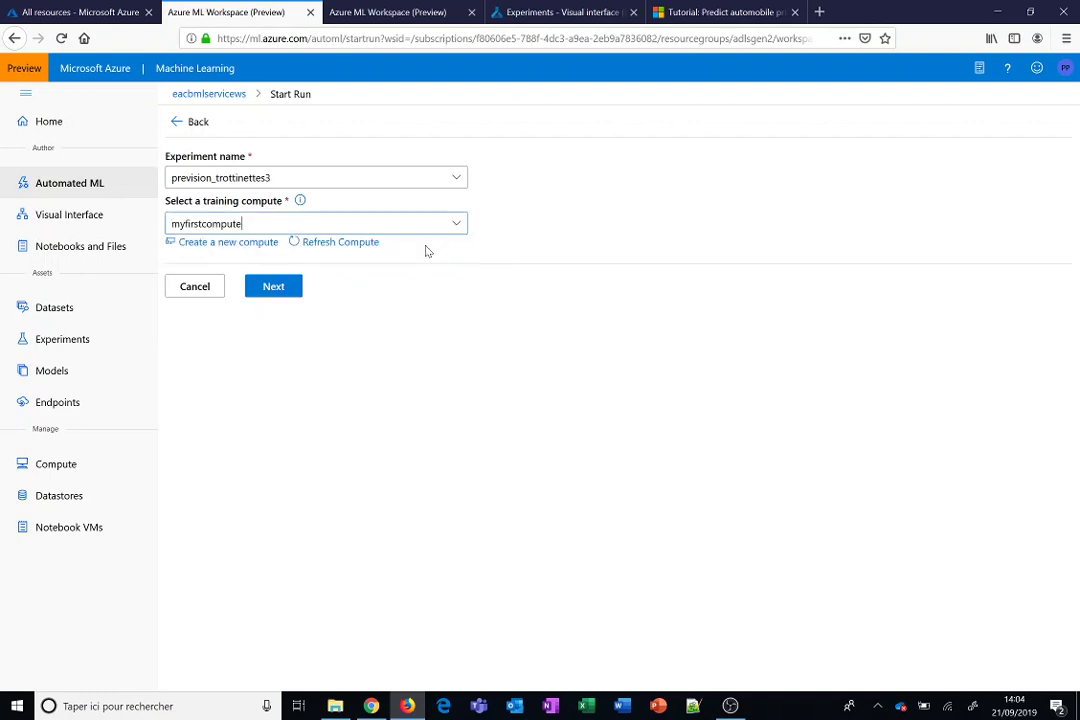
pyautogui.click(276, 289)
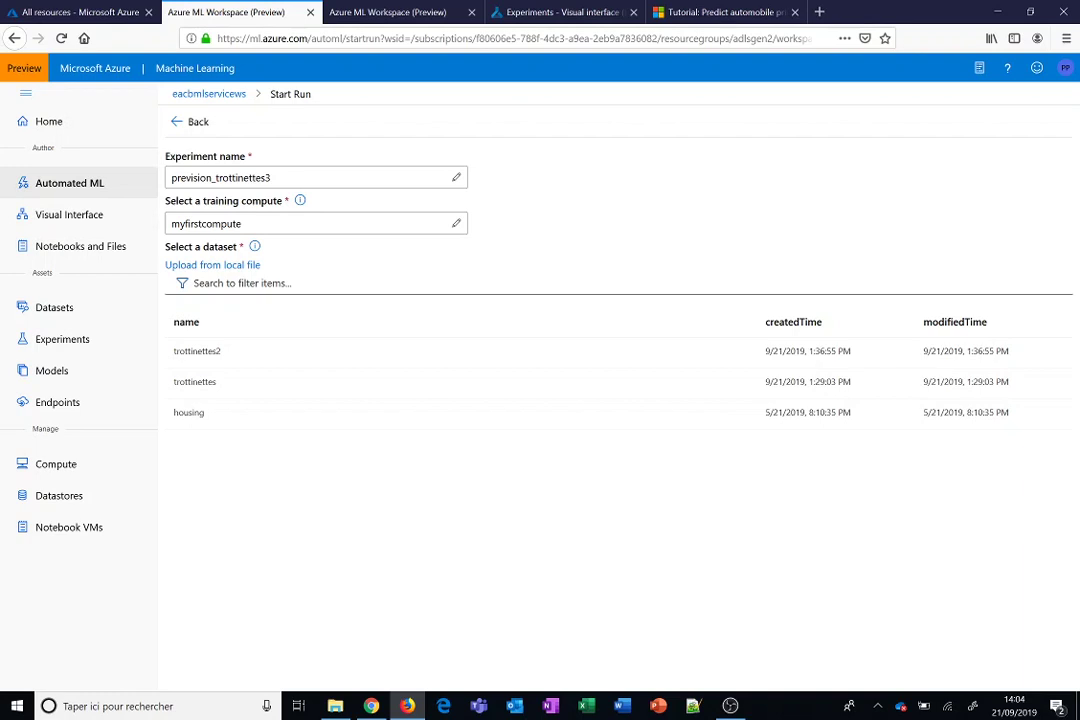
# Step: Start a dataset upload from a local file and choose trottinettes.csv from the desktop
pyautogui.click(224, 268)
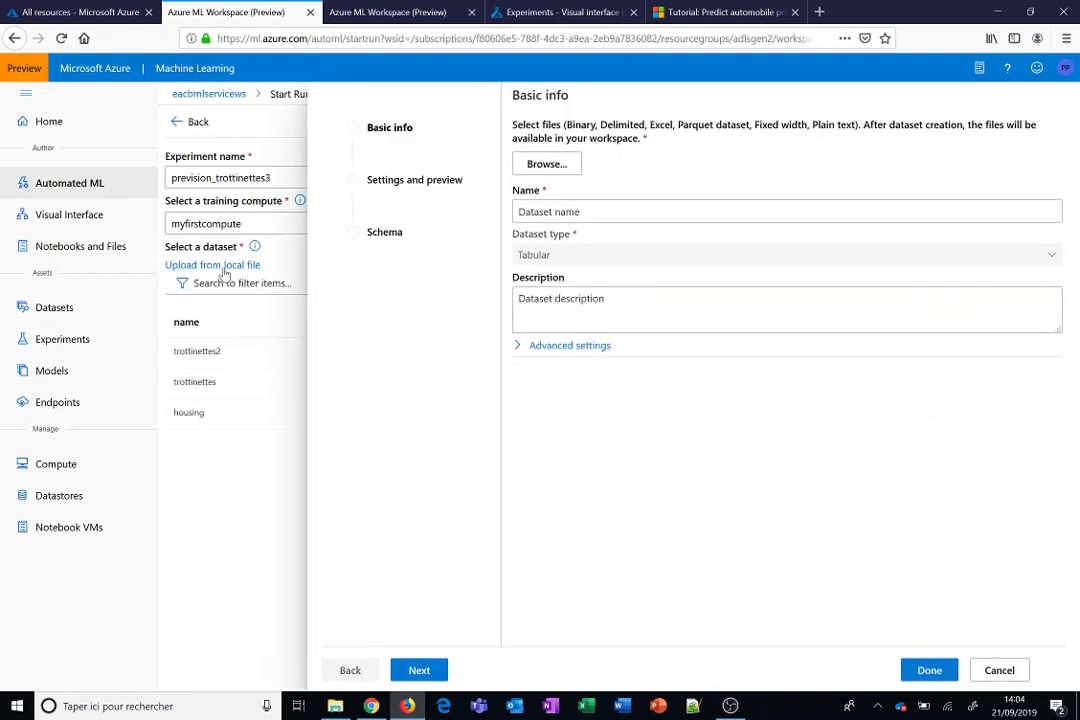
pyautogui.click(566, 166)
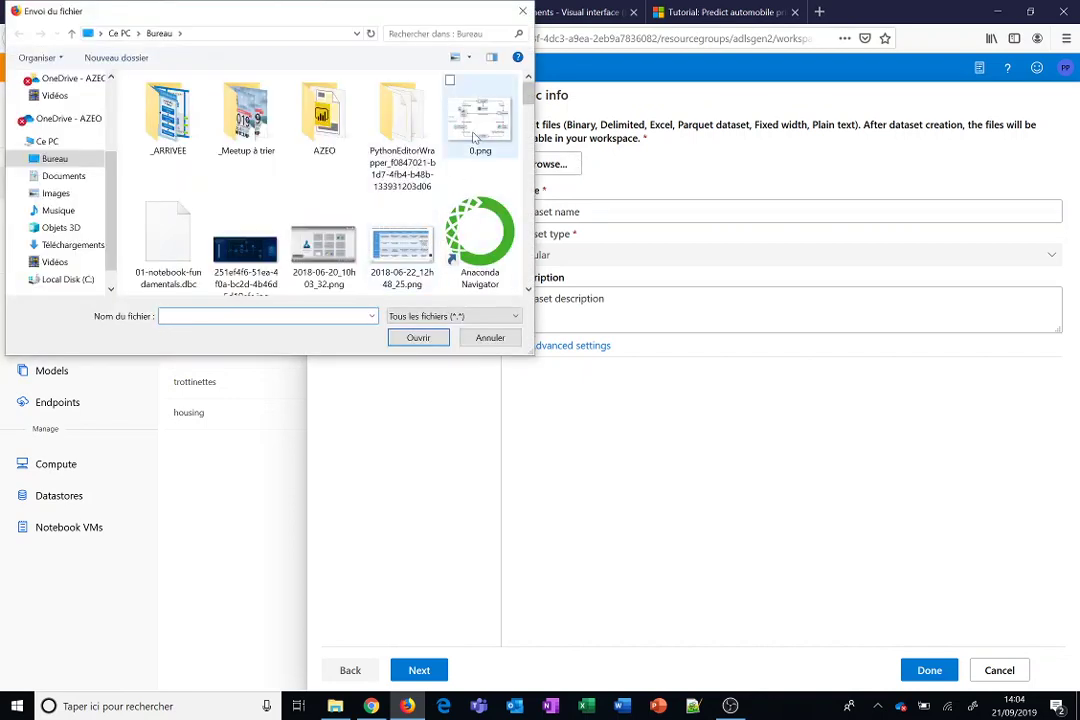
pyautogui.click(476, 138)
pyautogui.write('trottinettes.csv')
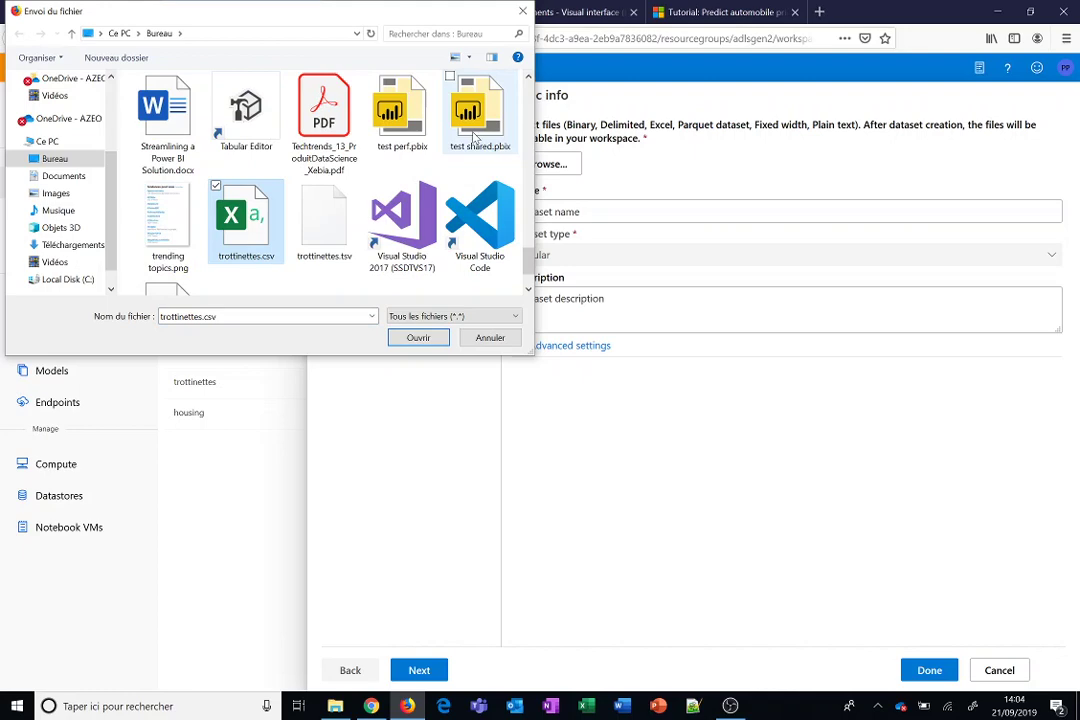
pyautogui.doubleClick(245, 240)
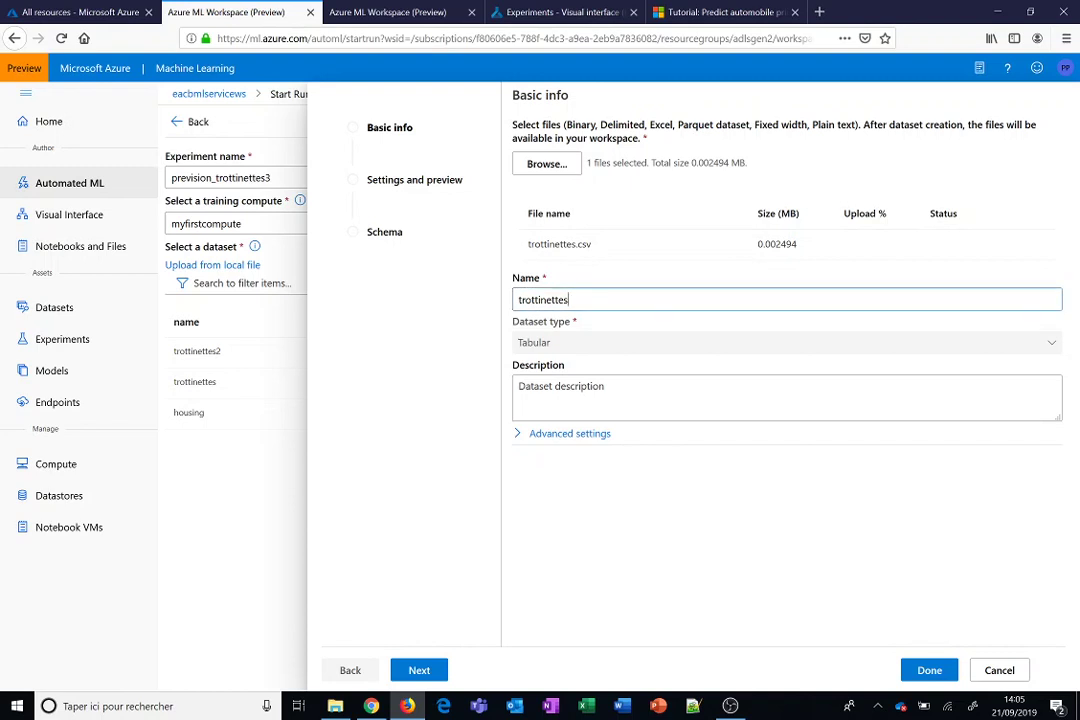
# Step: Name the dataset trottinettes3, show its advanced upload settings and continue to the file settings and preview
pyautogui.write('3')
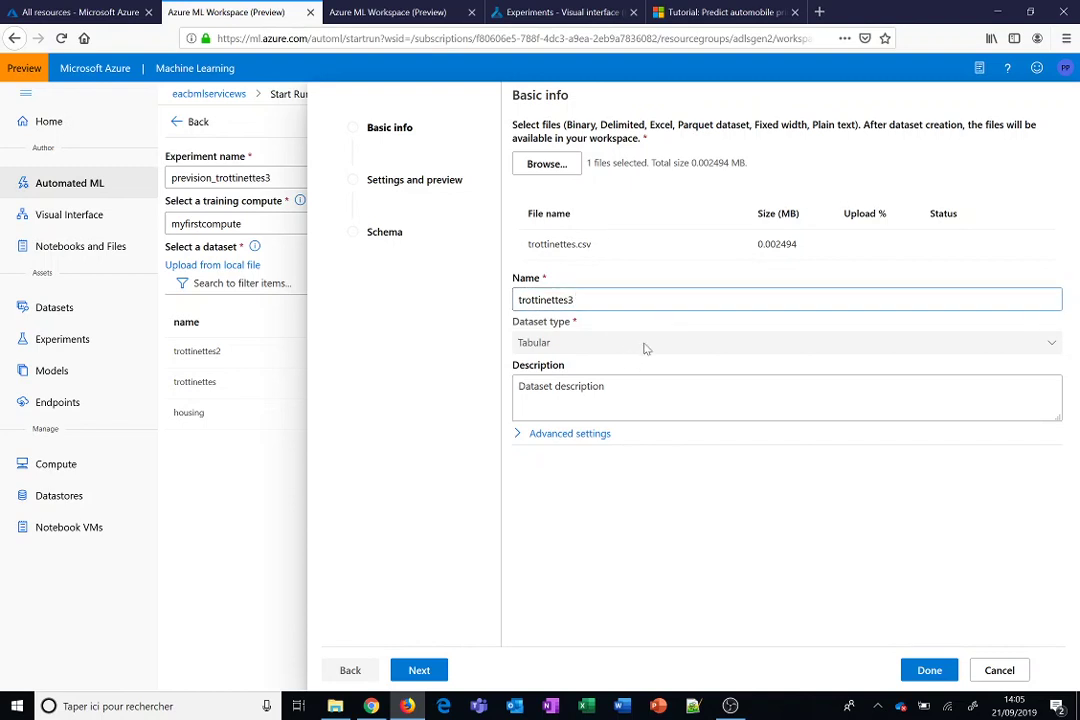
pyautogui.click(577, 434)
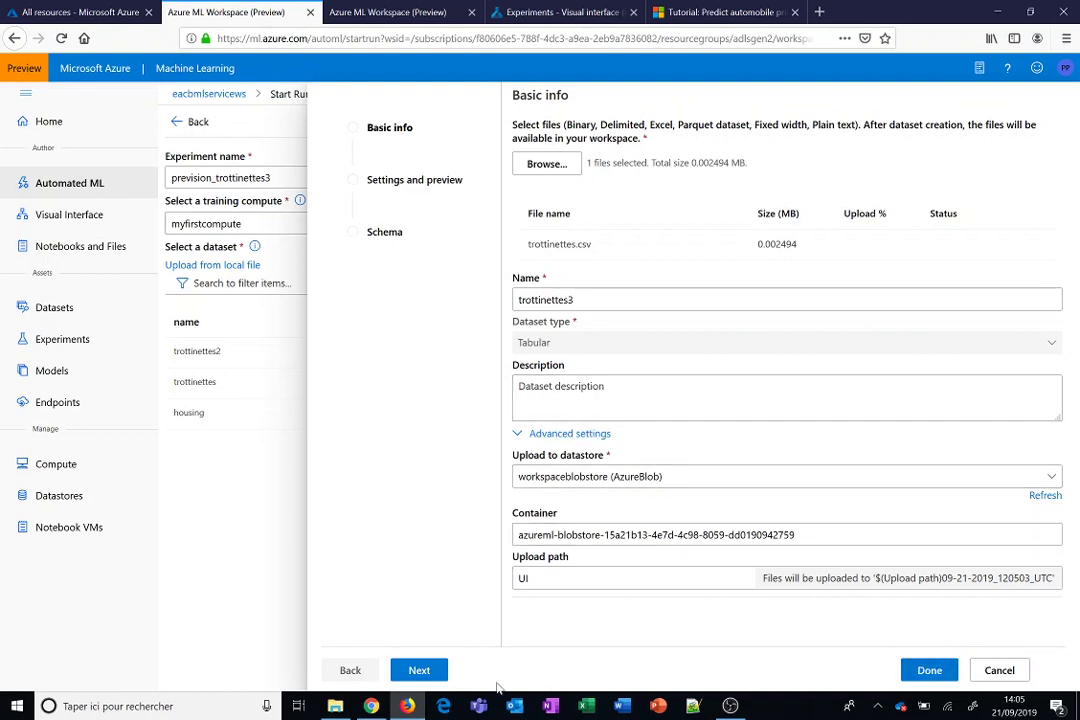
pyautogui.click(419, 670)
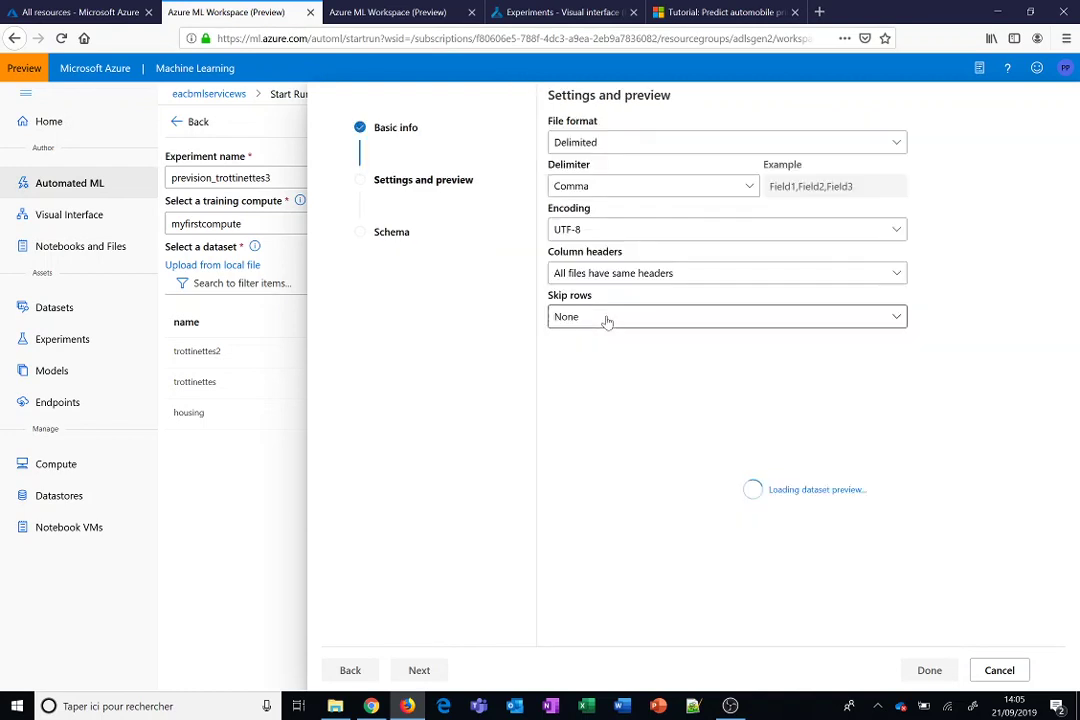
# Step: Review the delimiter, column header and skip-row options without changing them, and continue to the dataset's schema
pyautogui.click(677, 188)
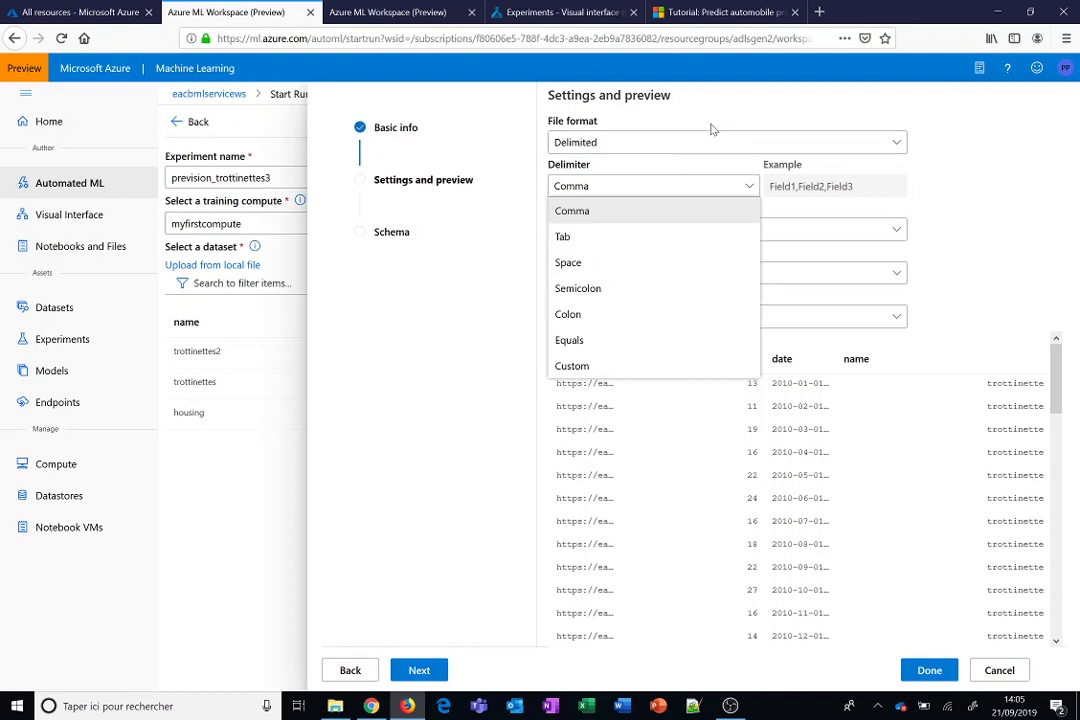
pyautogui.click(943, 224)
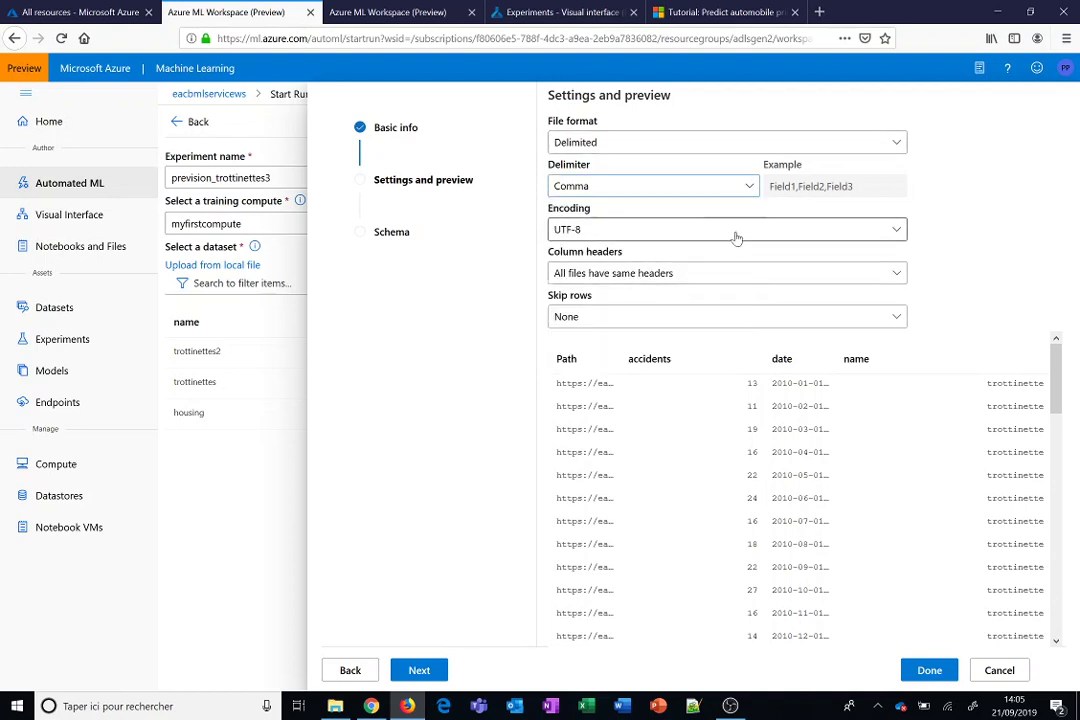
pyautogui.click(737, 271)
pyautogui.click(737, 271)
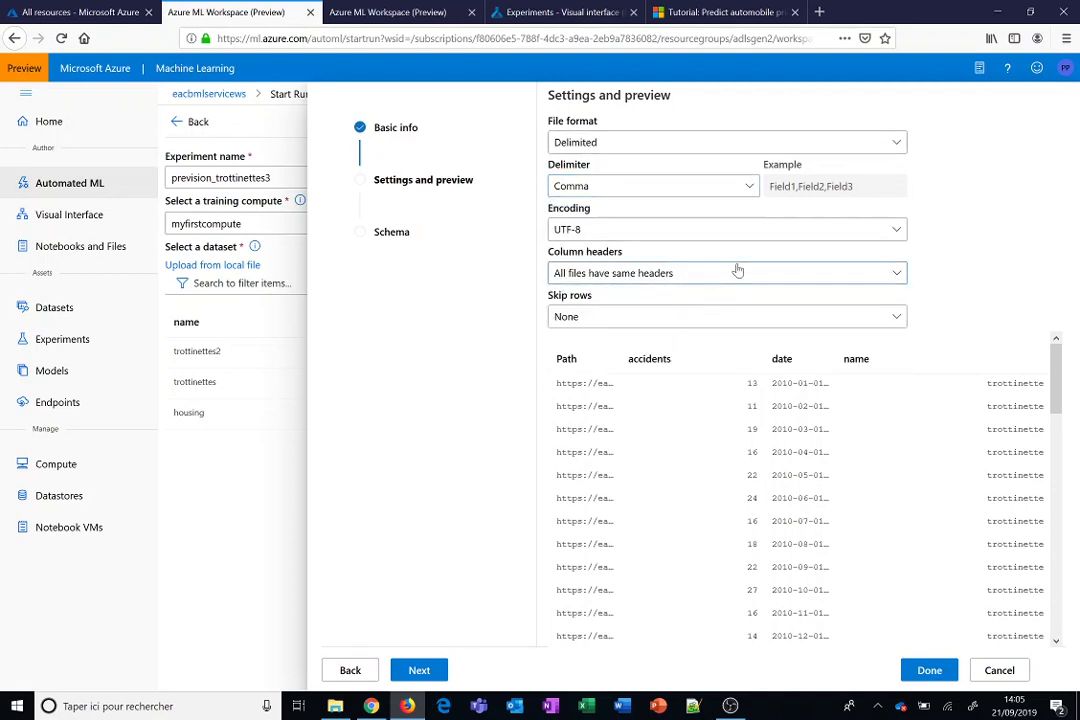
pyautogui.click(716, 326)
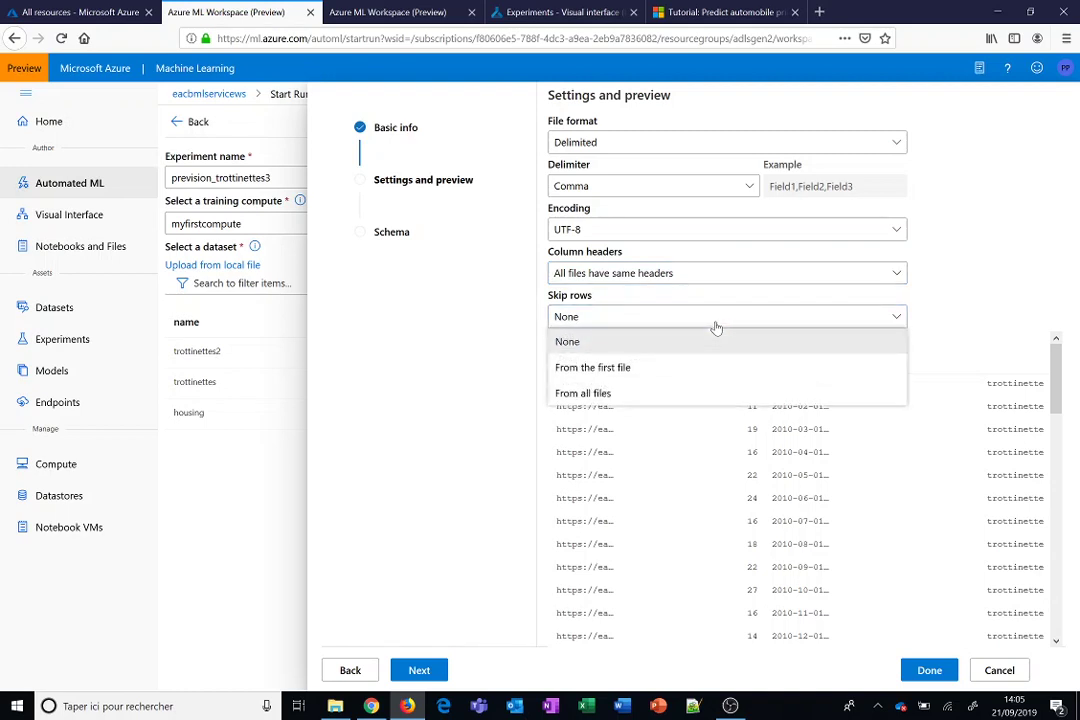
pyautogui.click(716, 326)
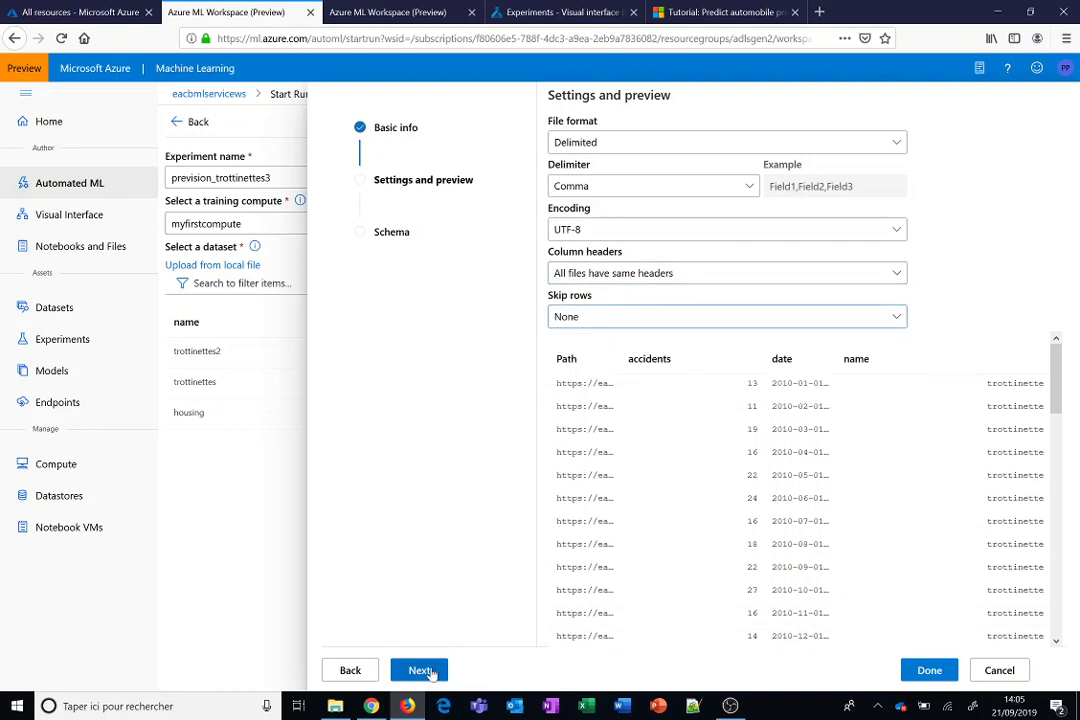
pyautogui.click(421, 670)
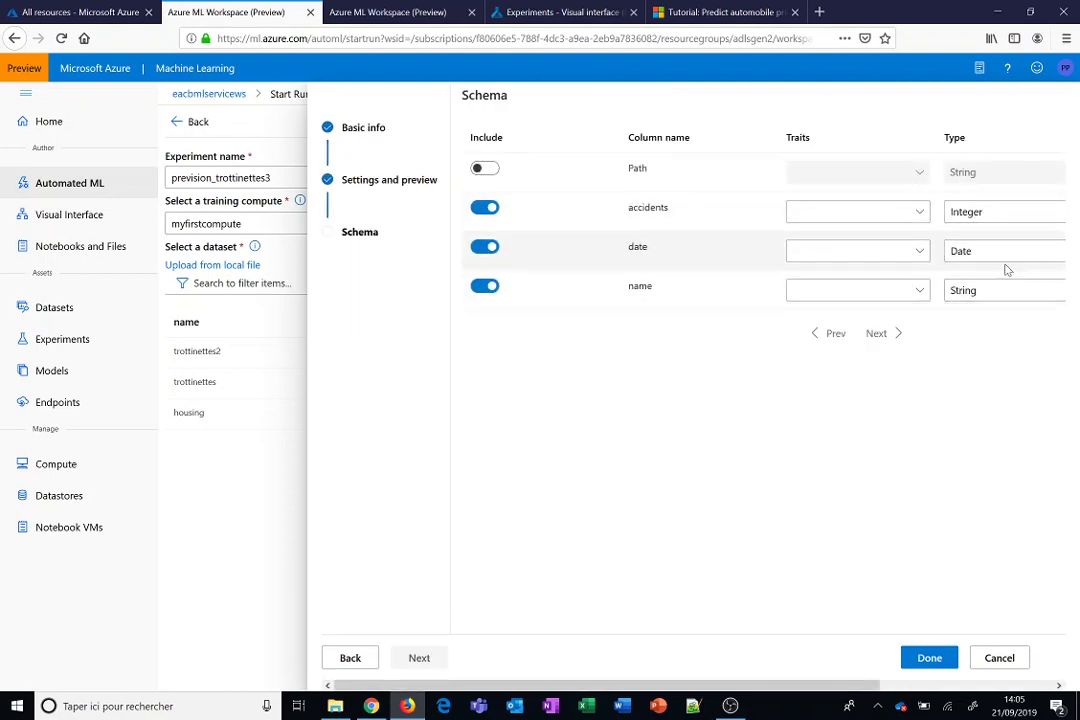
# Step: Review the type options of the accidents column and the traits of the date column, and finish creating the dataset
pyautogui.click(1014, 213)
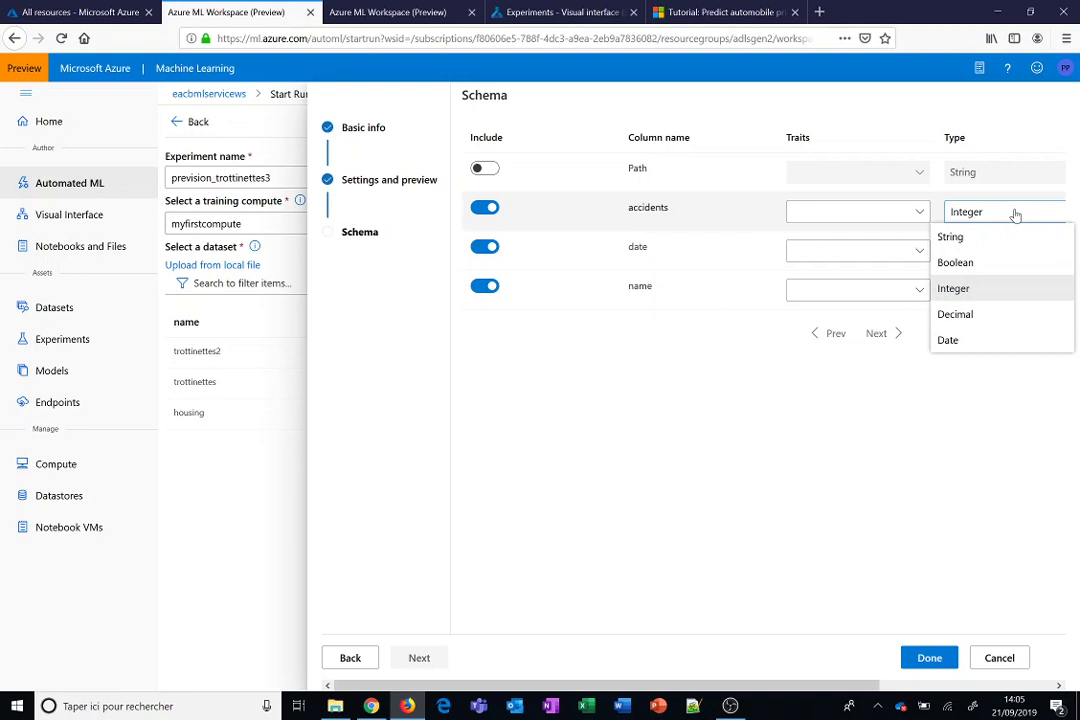
pyautogui.click(1014, 214)
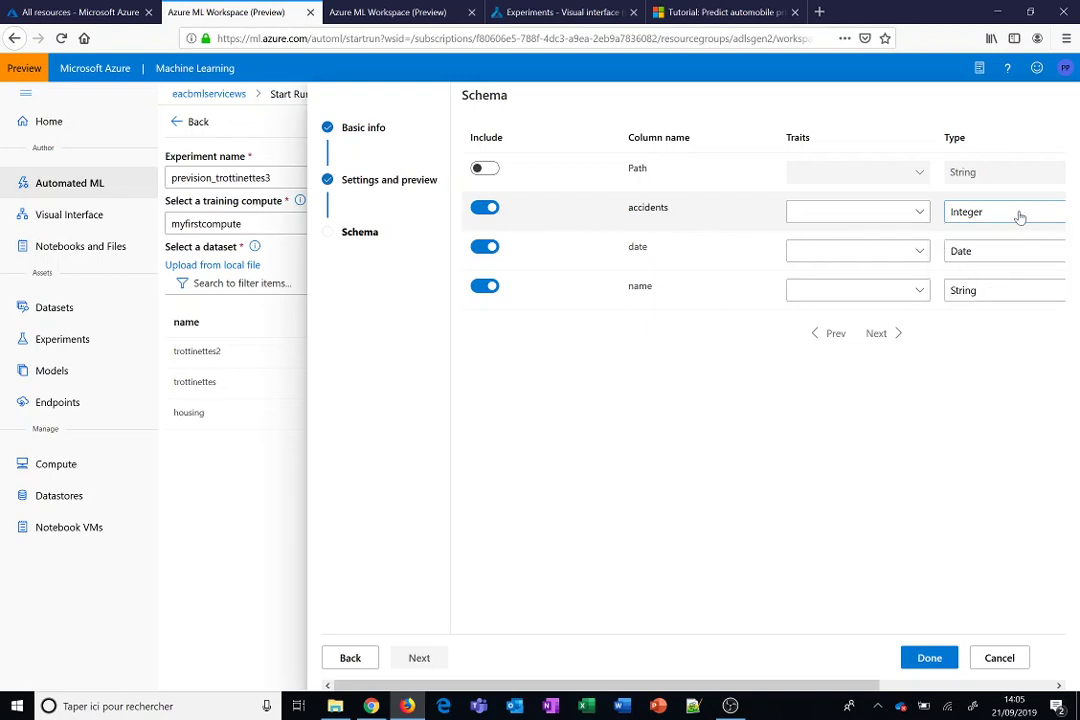
pyautogui.click(920, 253)
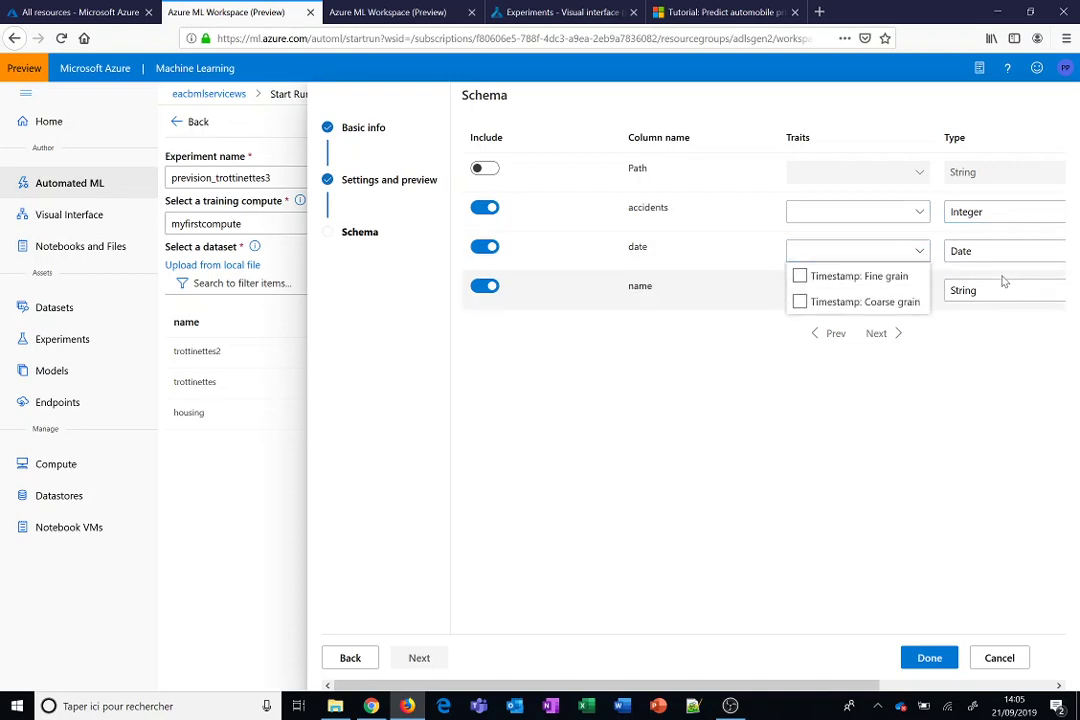
pyautogui.press('Escape')
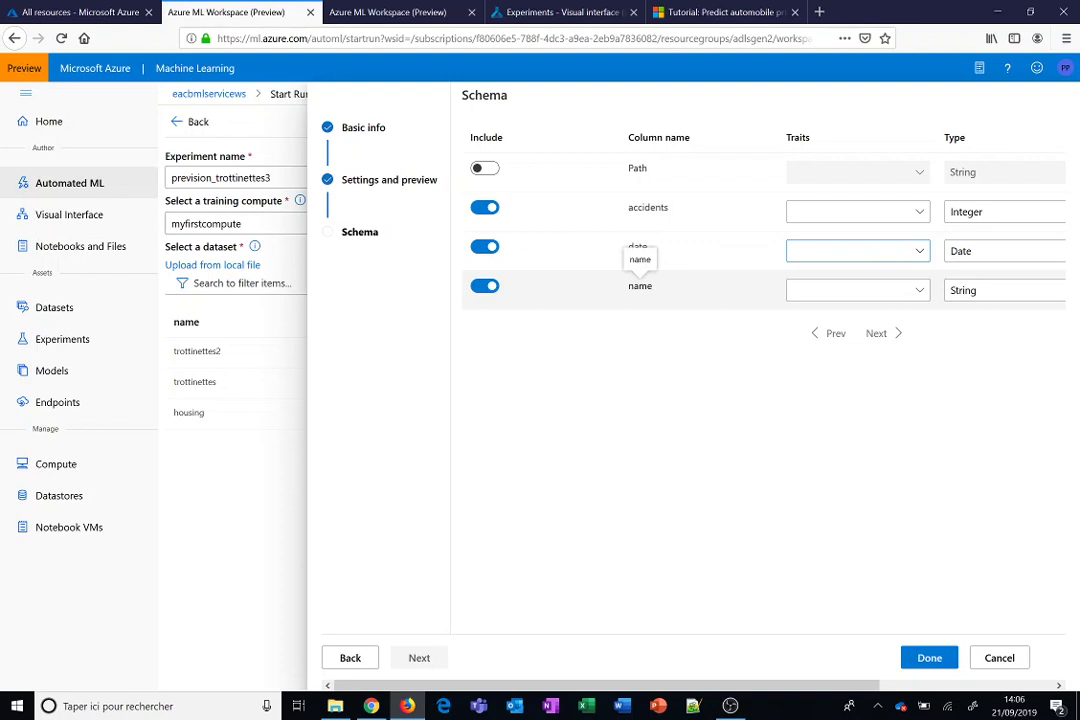
pyautogui.click(927, 659)
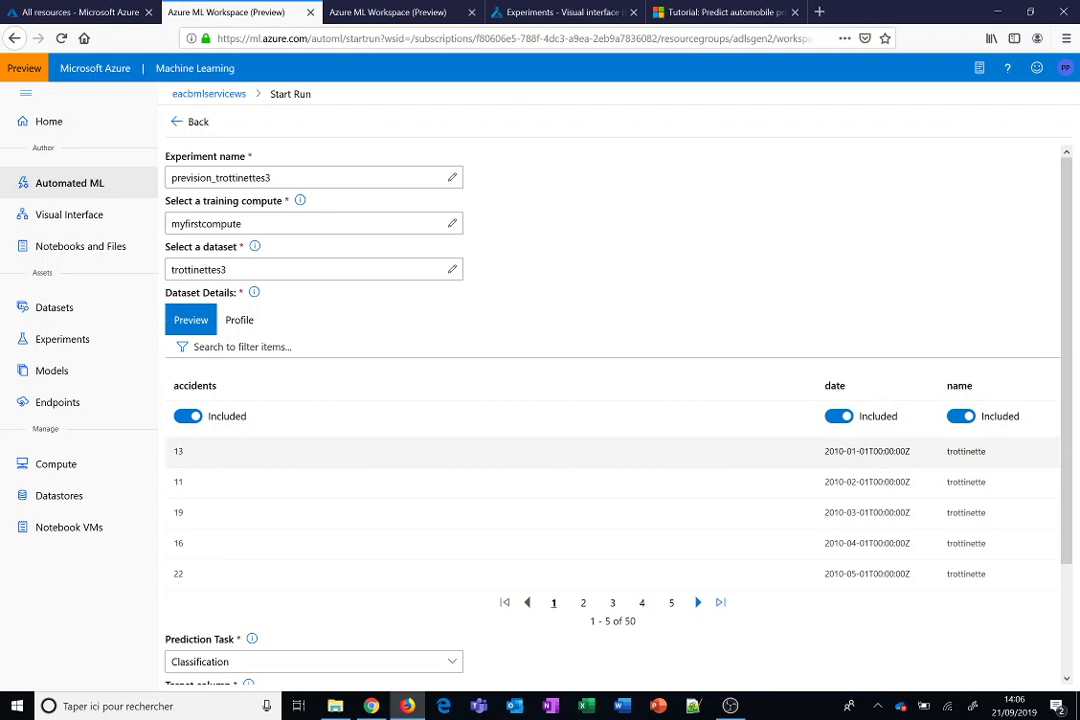
# Step: Set the experiment's prediction task to Forecasting and its target column to accidents
pyautogui.moveTo(840, 450)
pyautogui.mouseDown()
pyautogui.moveTo(860, 425)
pyautogui.moveTo(850, 452)
pyautogui.mouseUp()
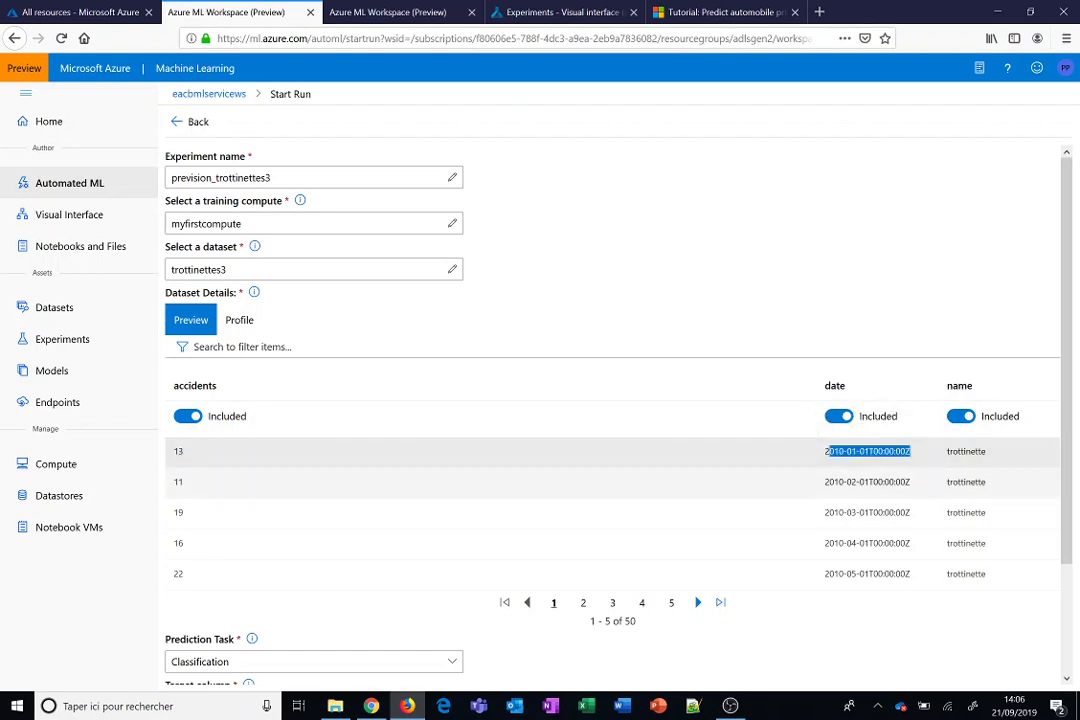
pyautogui.click(754, 460)
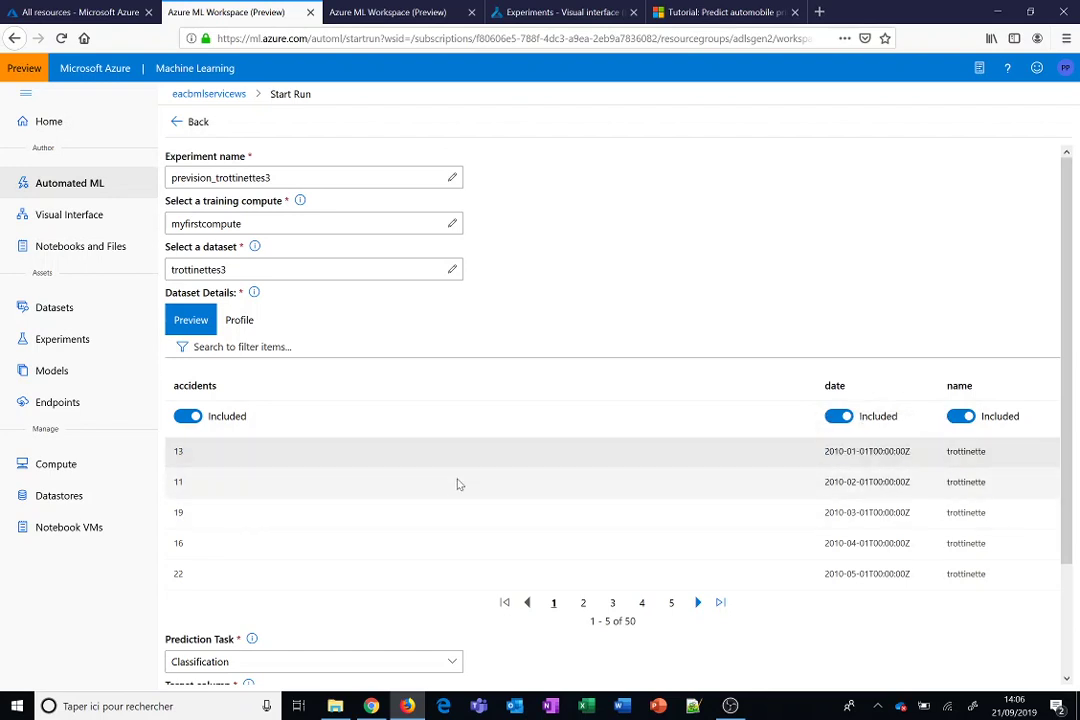
pyautogui.scroll(-3, 443, 458)
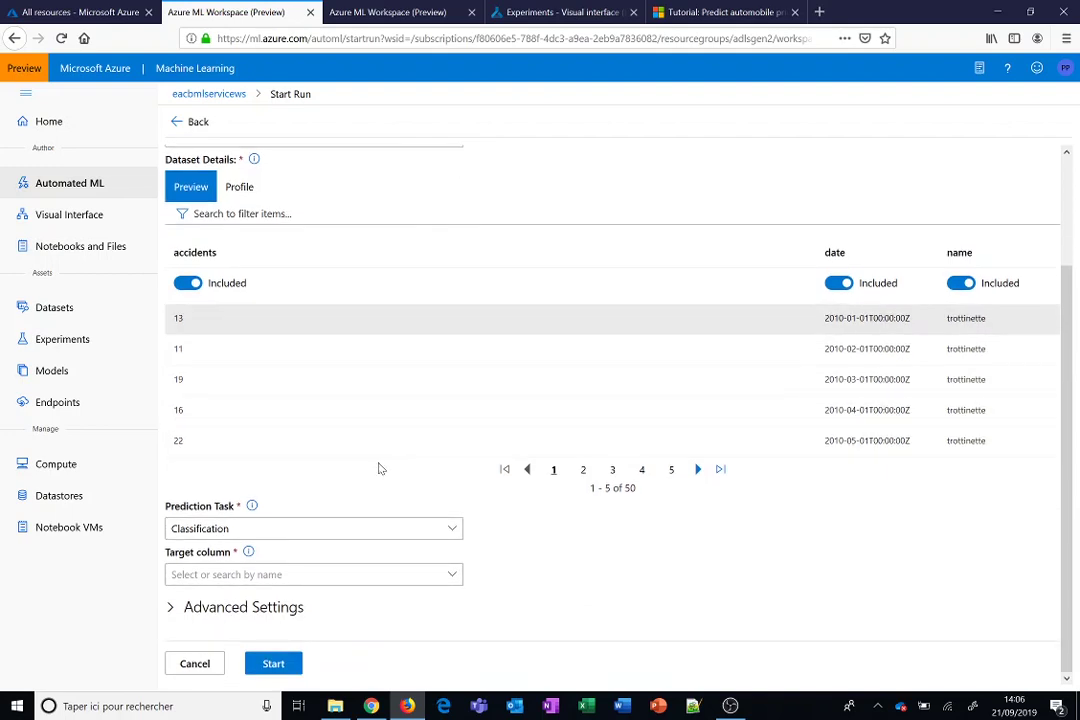
pyautogui.click(457, 528)
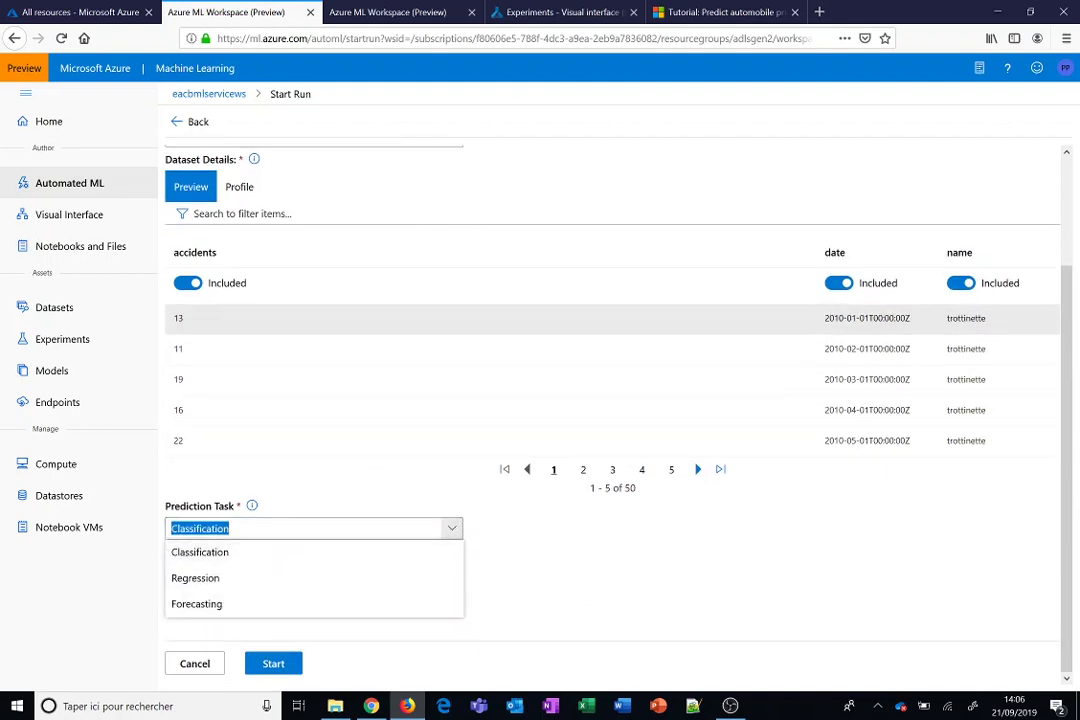
pyautogui.click(216, 606)
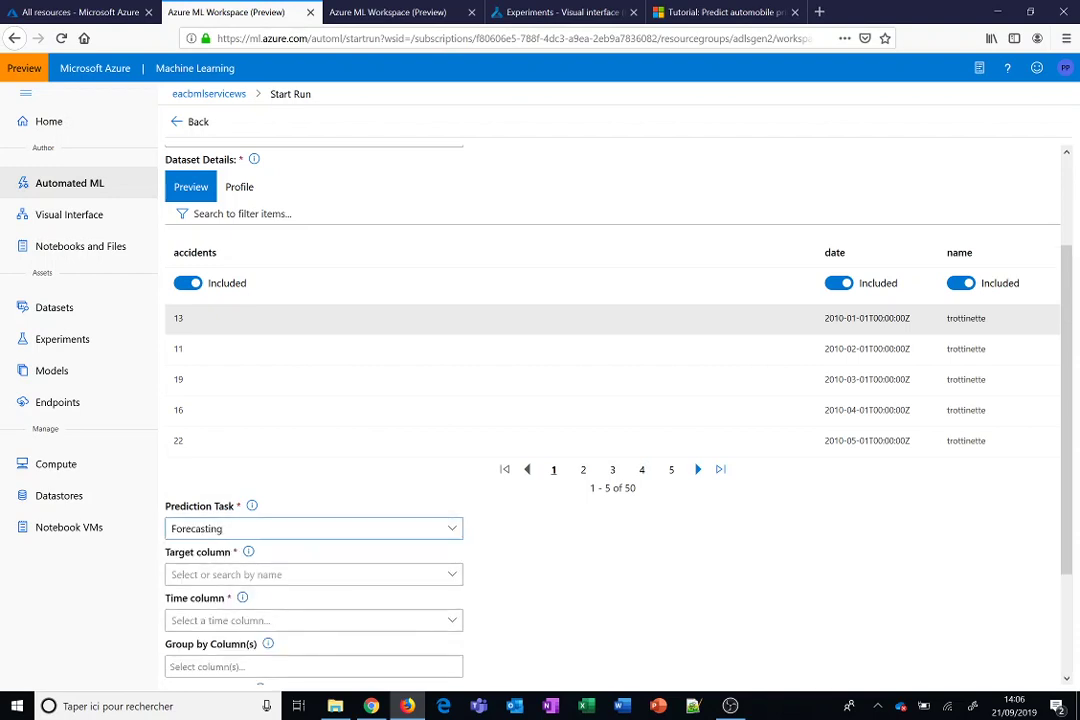
pyautogui.click(453, 575)
pyautogui.scroll(-3, 455, 578)
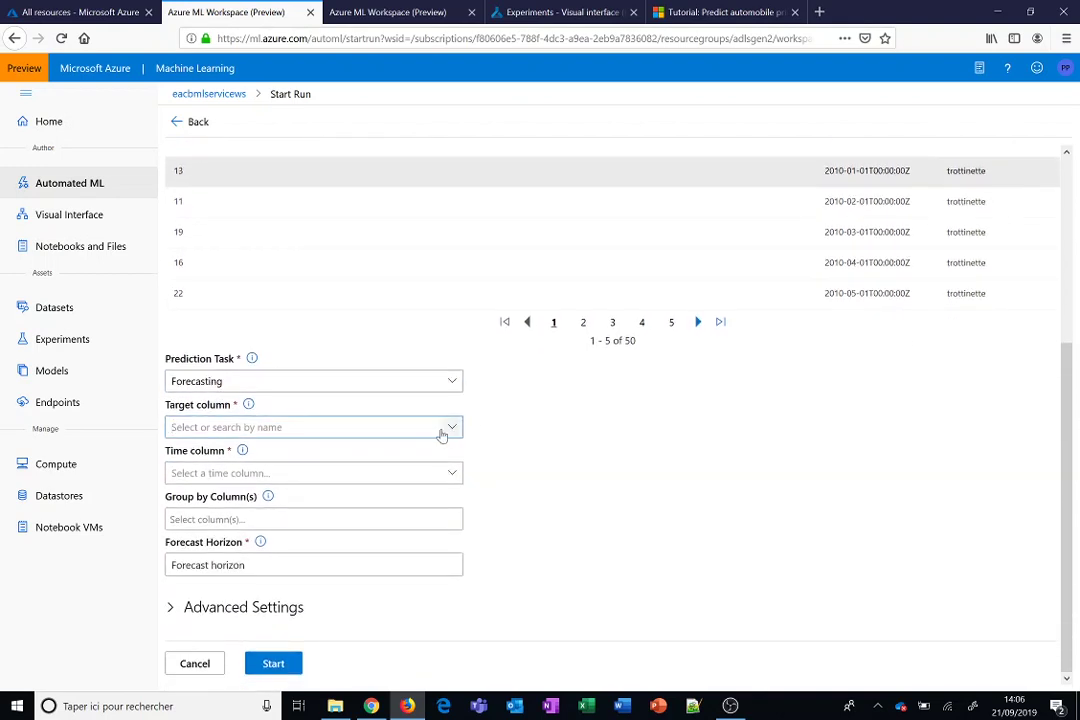
pyautogui.click(451, 427)
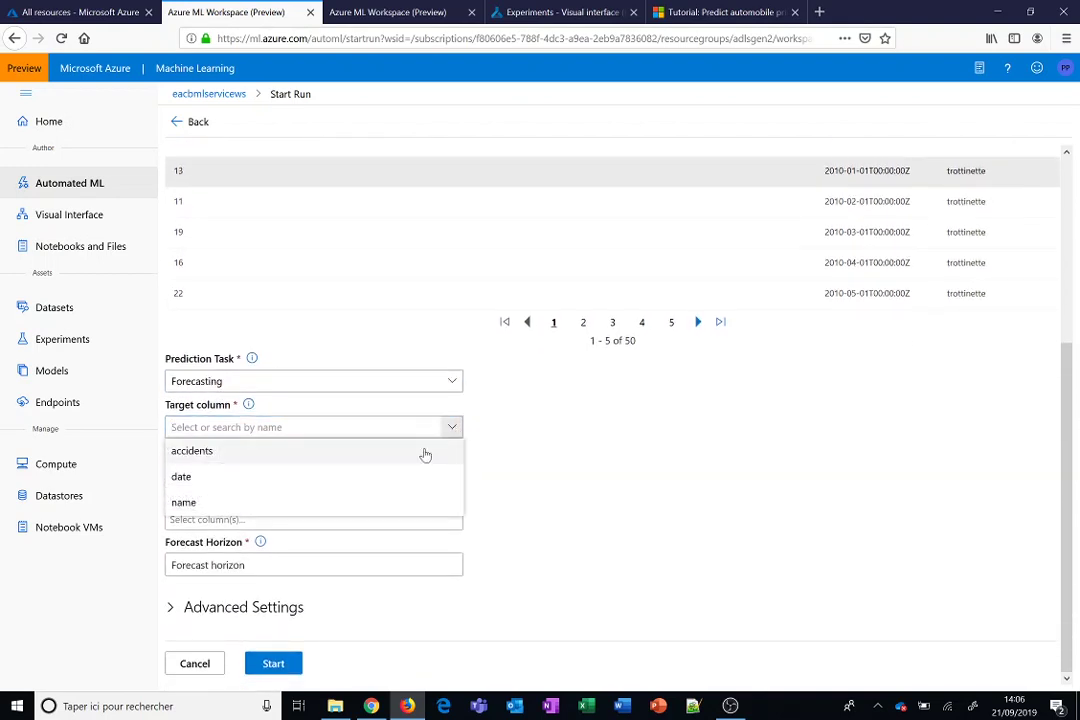
pyautogui.click(426, 452)
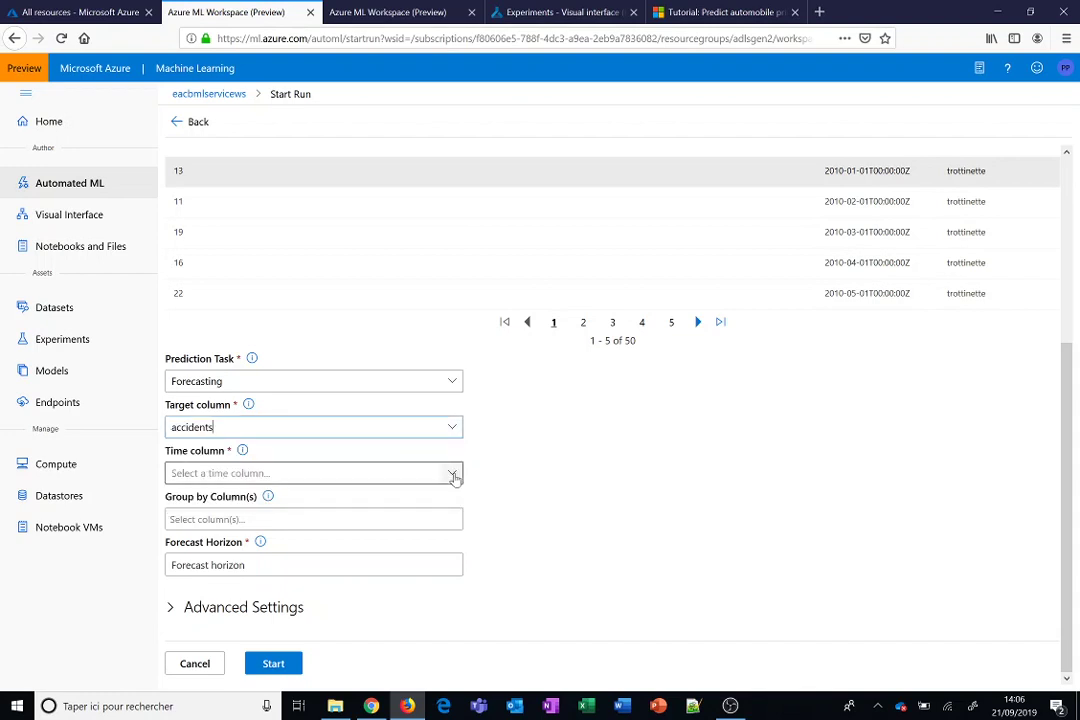
# Step: Set the forecast's time column to date, leave the group-by columns empty, and set the forecast horizon to 24
pyautogui.click(453, 476)
pyautogui.click(419, 523)
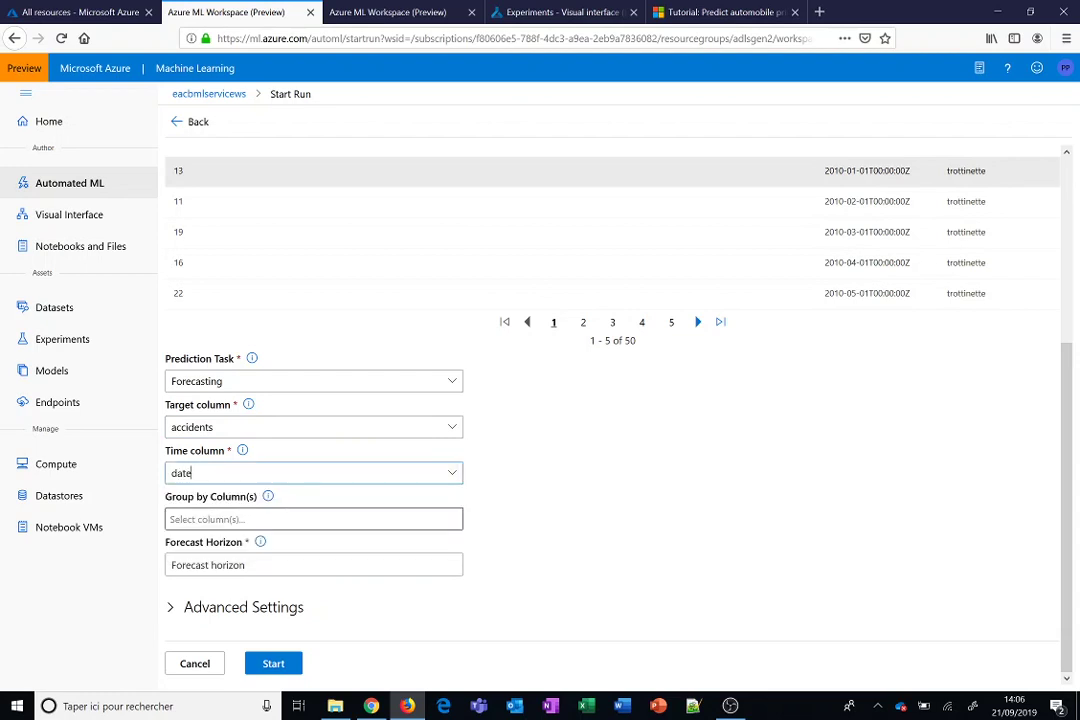
pyautogui.click(419, 520)
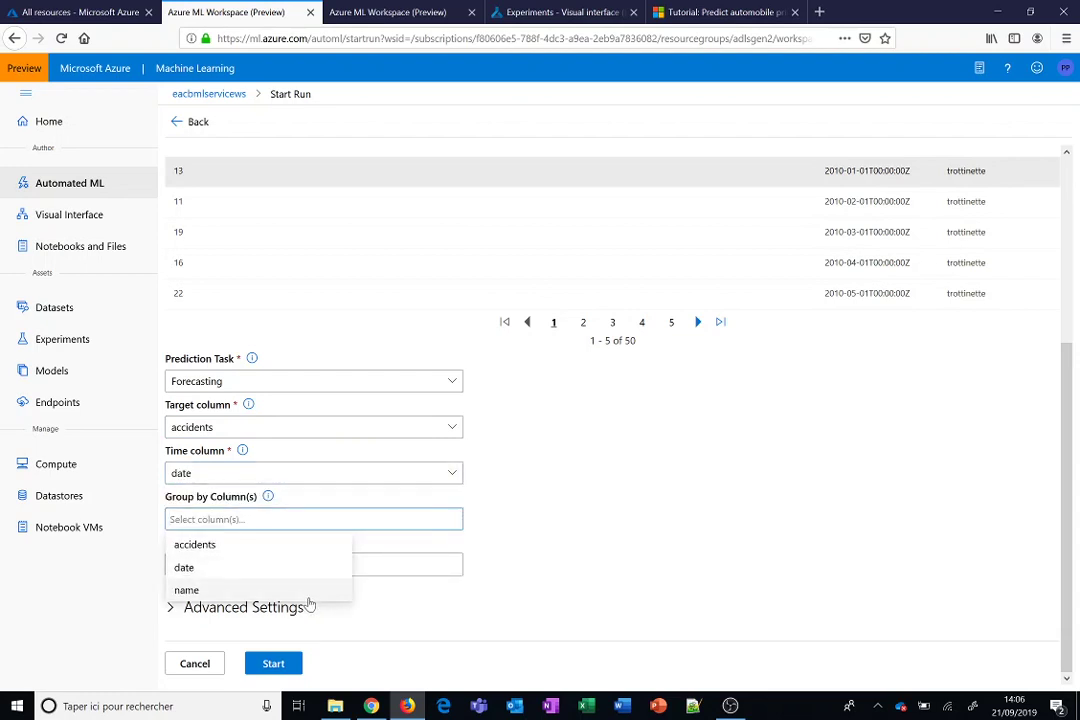
pyautogui.click(511, 530)
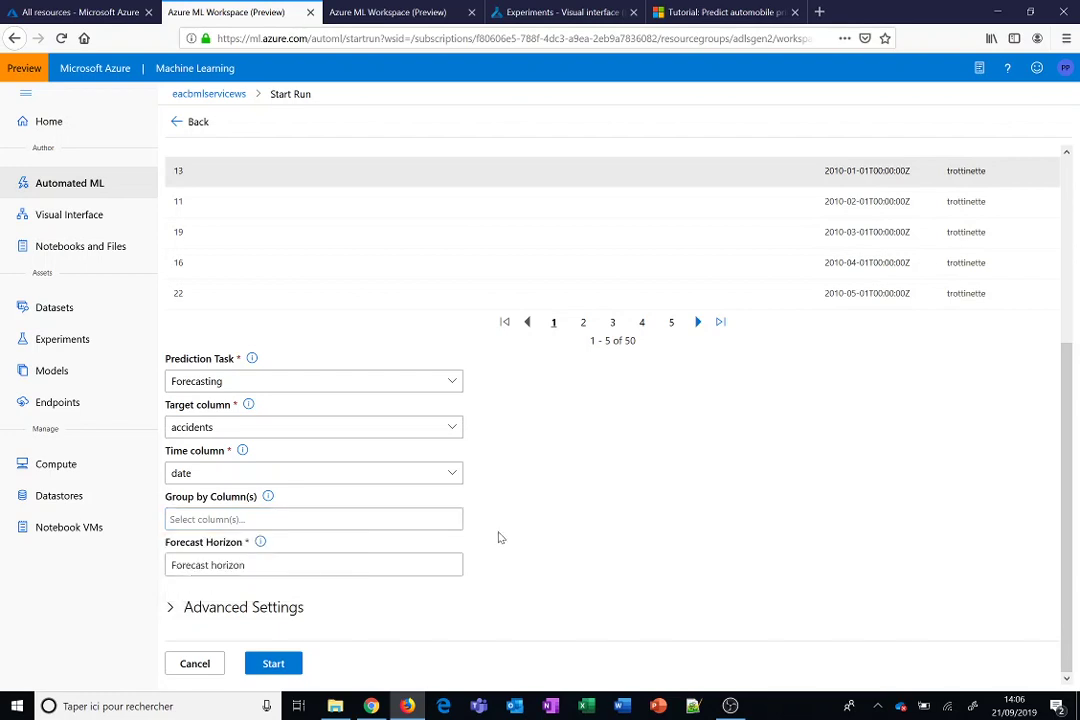
pyautogui.click(452, 566)
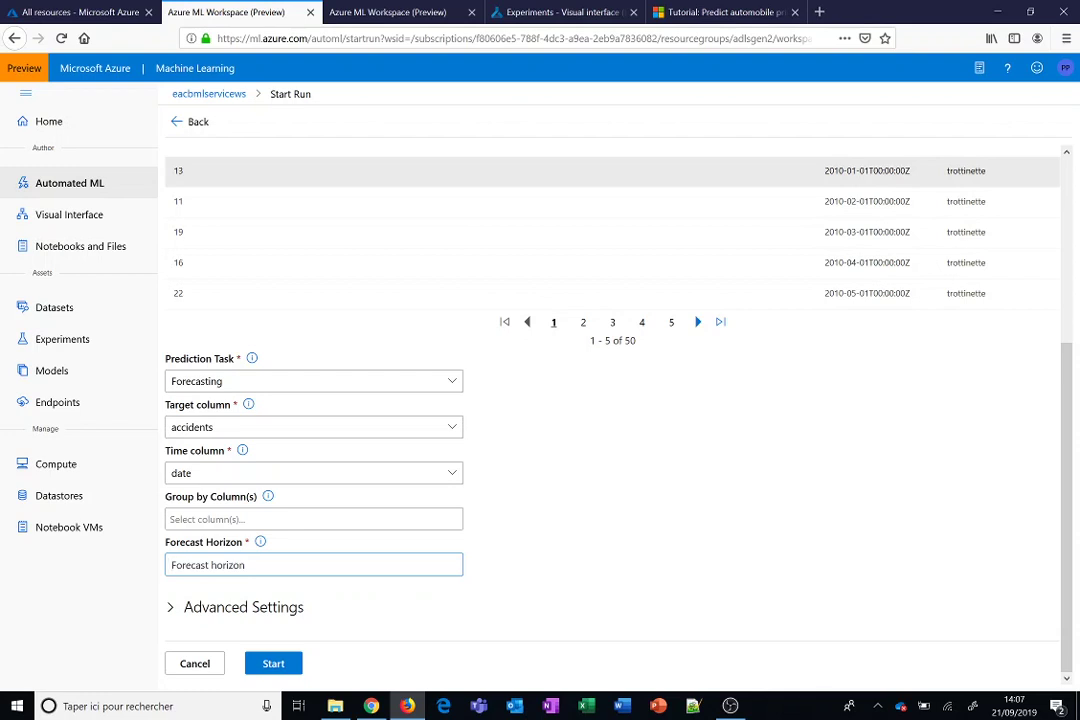
pyautogui.write('24')
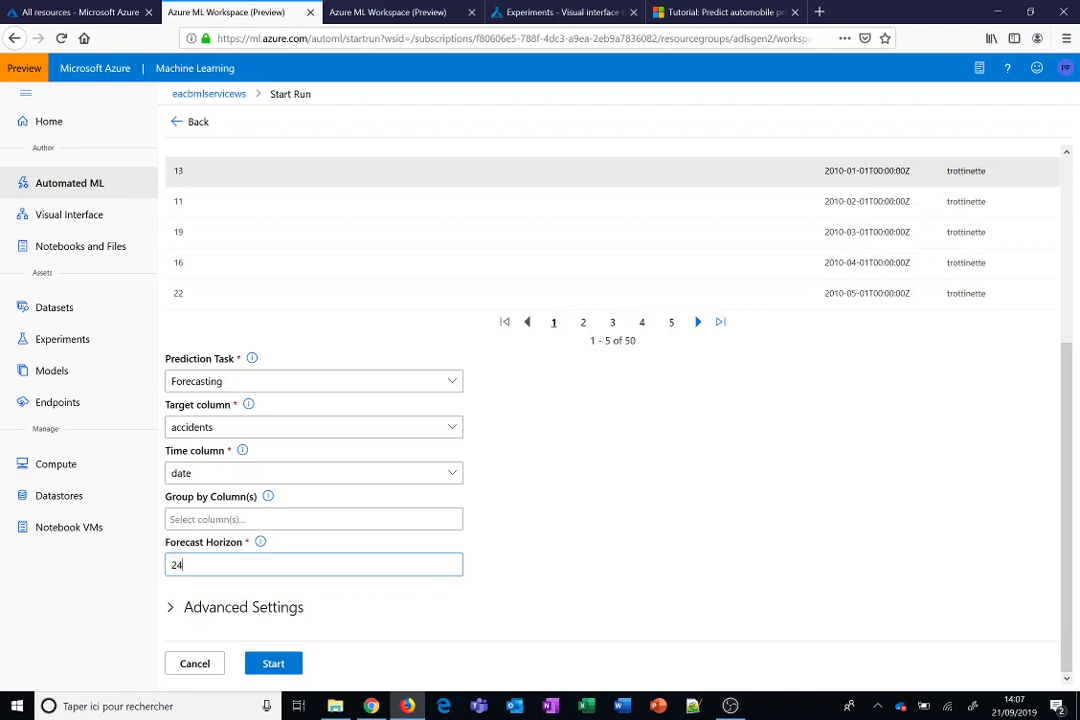
# Step: In the advanced settings, set the primary metric to r2_score and the number of cross validations to 2
pyautogui.click(230, 607)
pyautogui.scroll(-5, 345, 463)
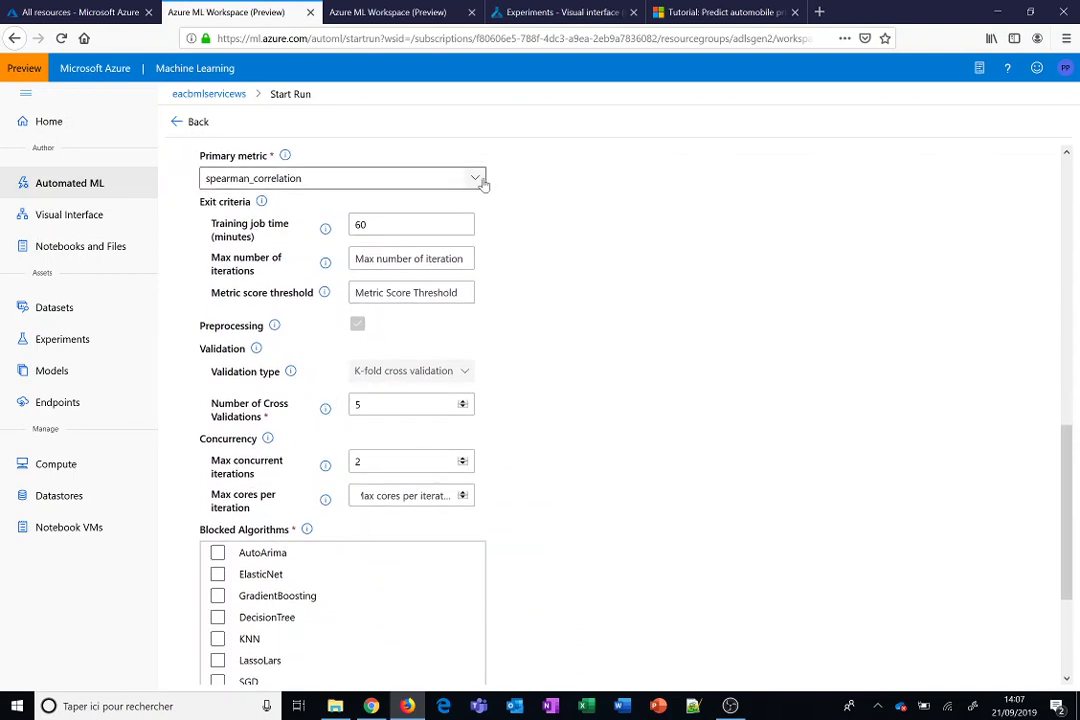
pyautogui.click(482, 182)
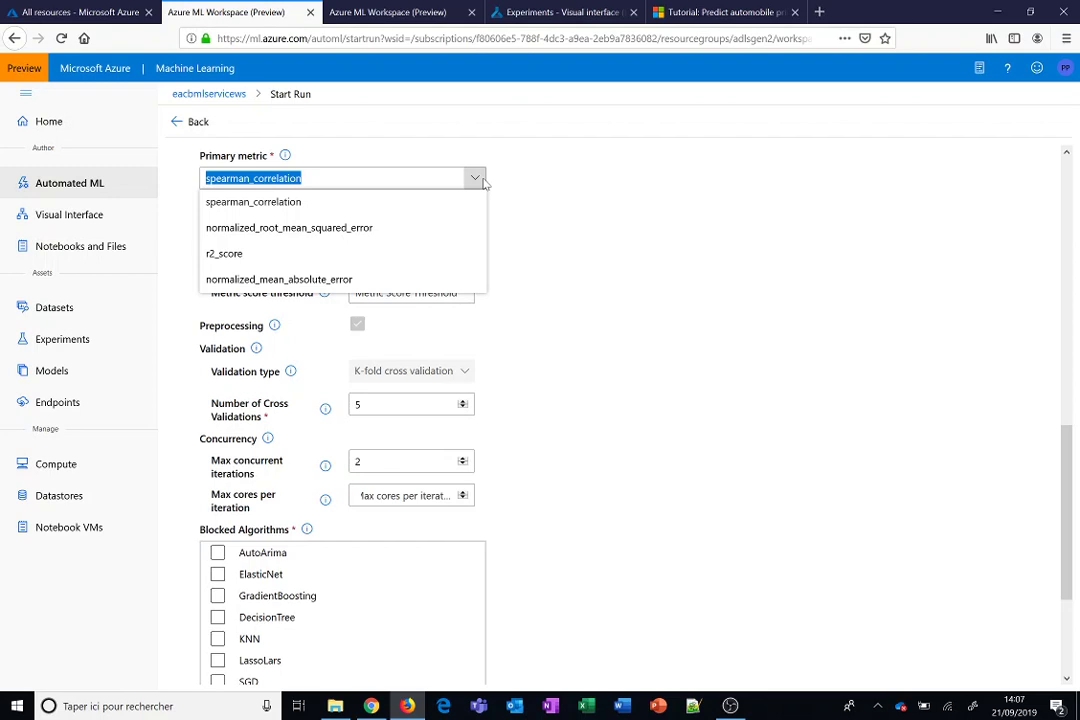
pyautogui.click(366, 257)
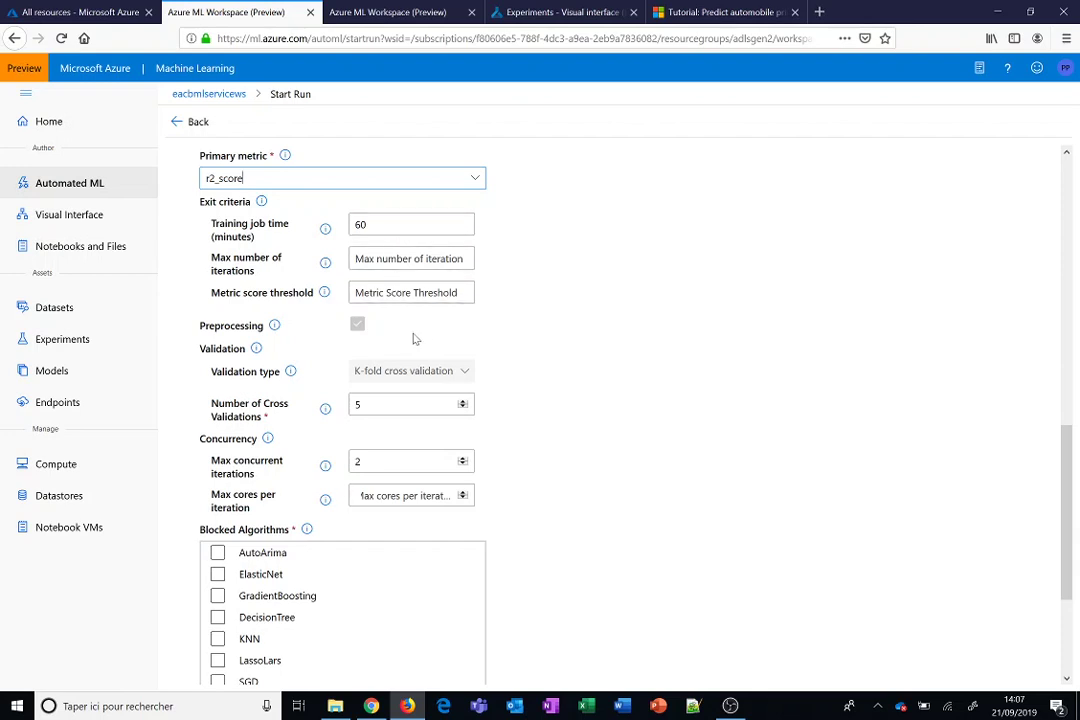
pyautogui.doubleClick(358, 404)
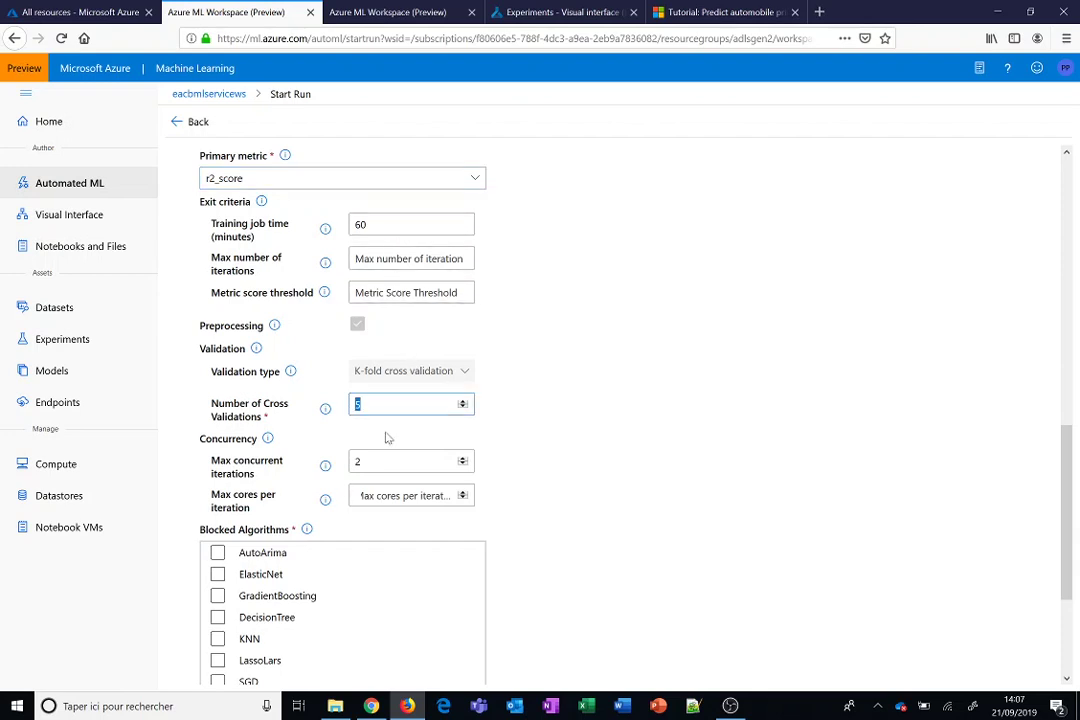
pyautogui.write('2')
# Step: Block the DecisionTree, KNN, RandomForest and ExtremeRandomTrees algorithms, and start the forecasting run
pyautogui.scroll(-3, 620, 418)
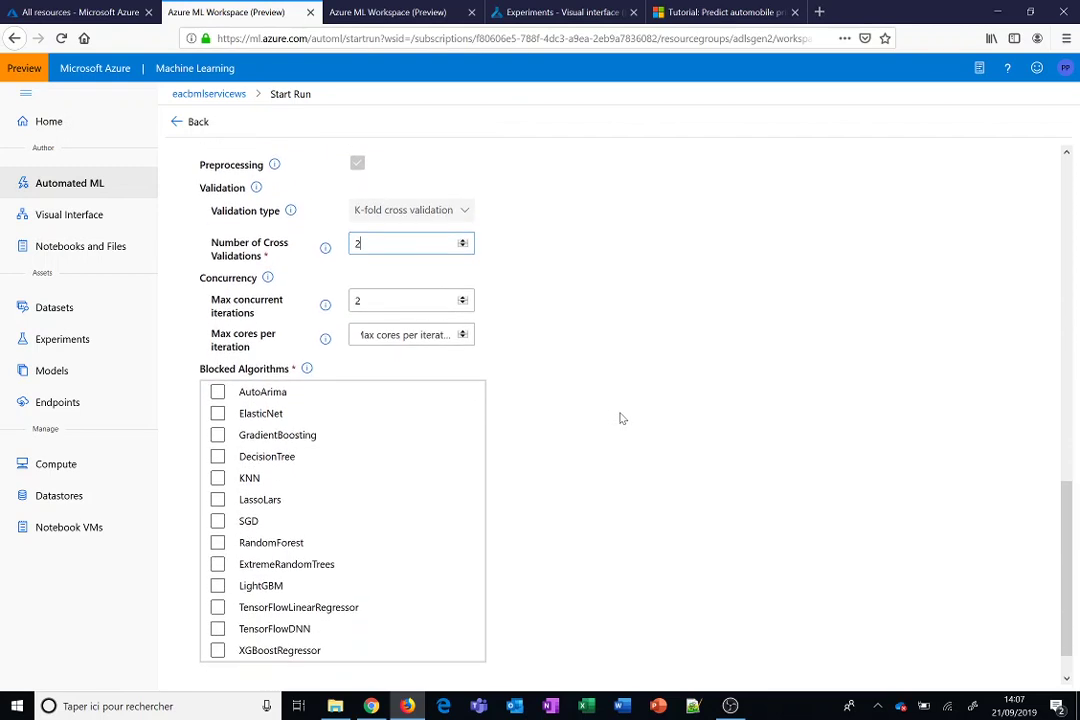
pyautogui.scroll(-1, 620, 418)
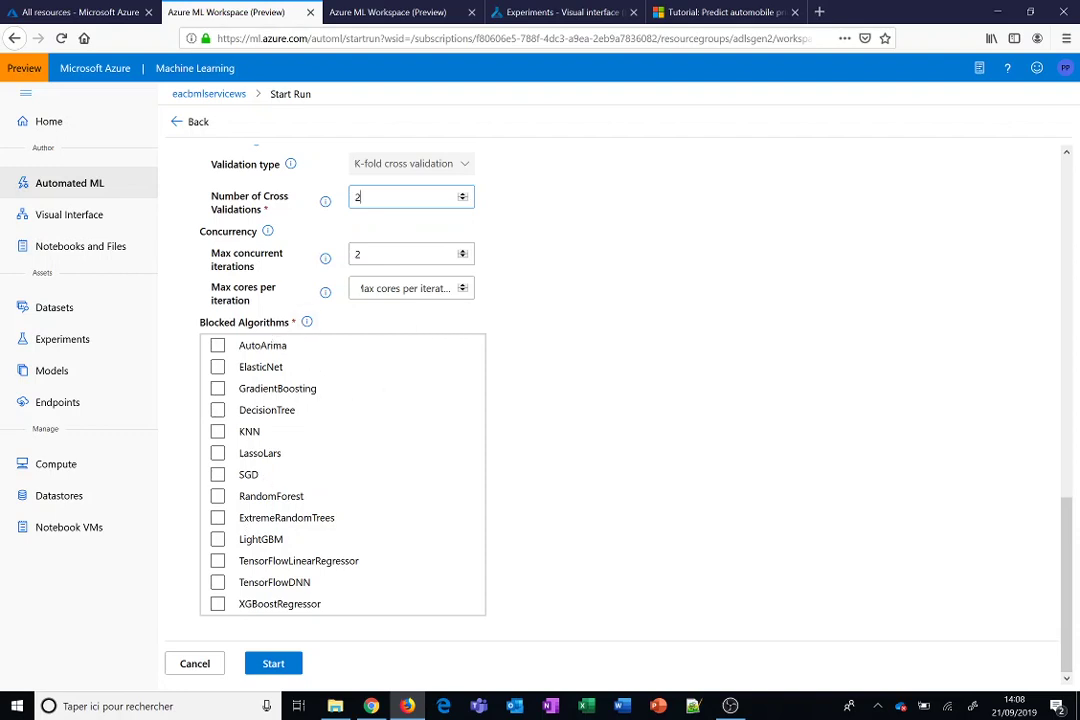
pyautogui.click(217, 410)
pyautogui.click(217, 431)
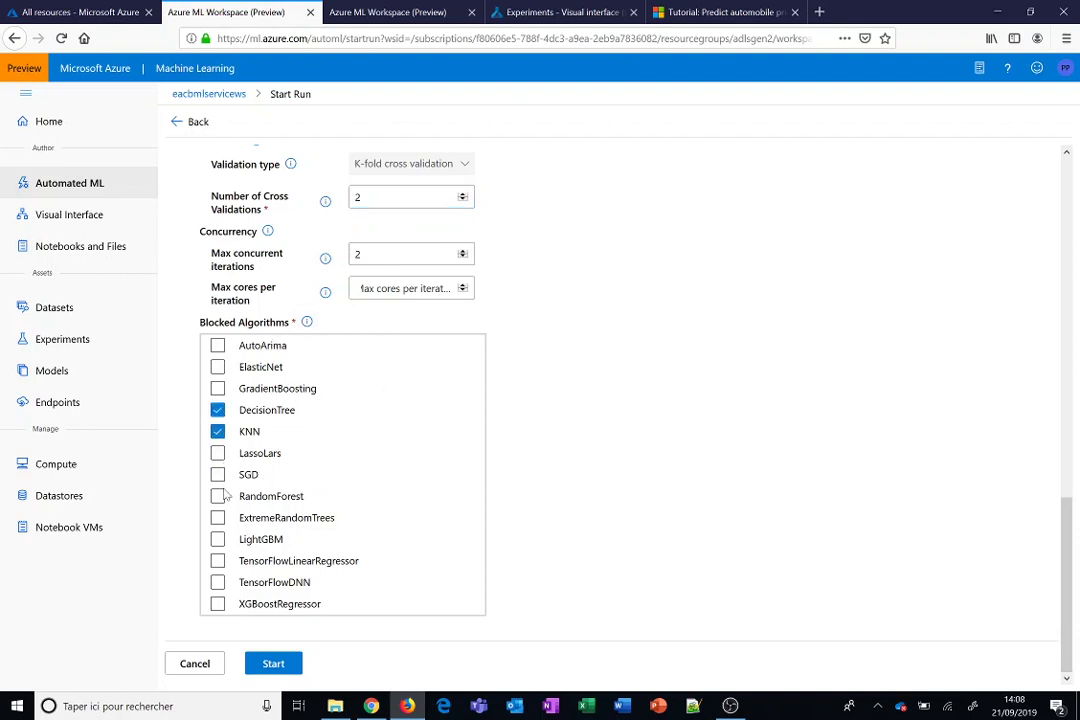
pyautogui.click(218, 496)
pyautogui.click(218, 518)
pyautogui.click(273, 664)
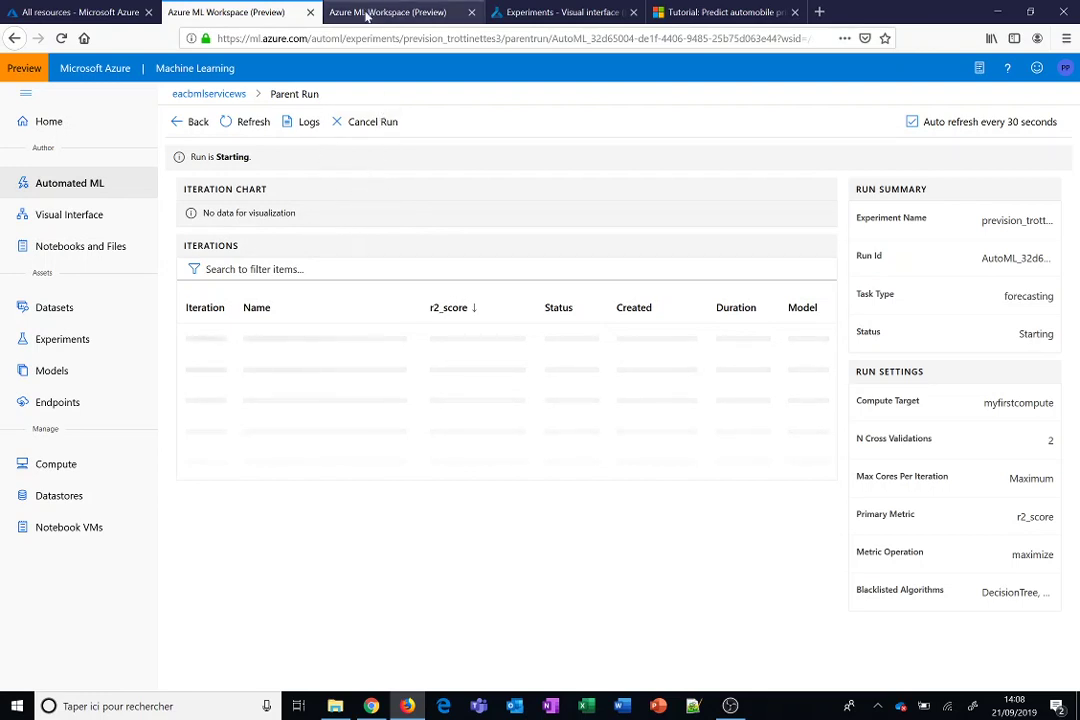
# Step: Switch to the already running prevision_trottinettes experiment and examine the model and best-metric points on its iteration chart
pyautogui.click(367, 14)
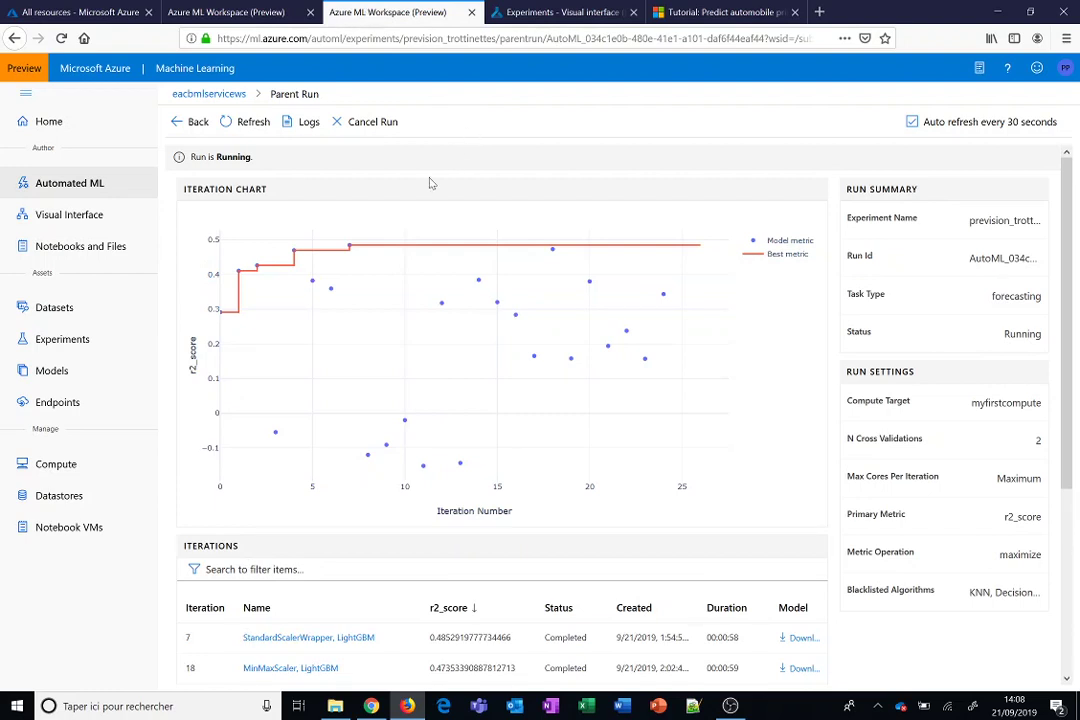
pyautogui.moveTo(568, 361)
pyautogui.moveTo(238, 312)
pyautogui.moveTo(352, 243)
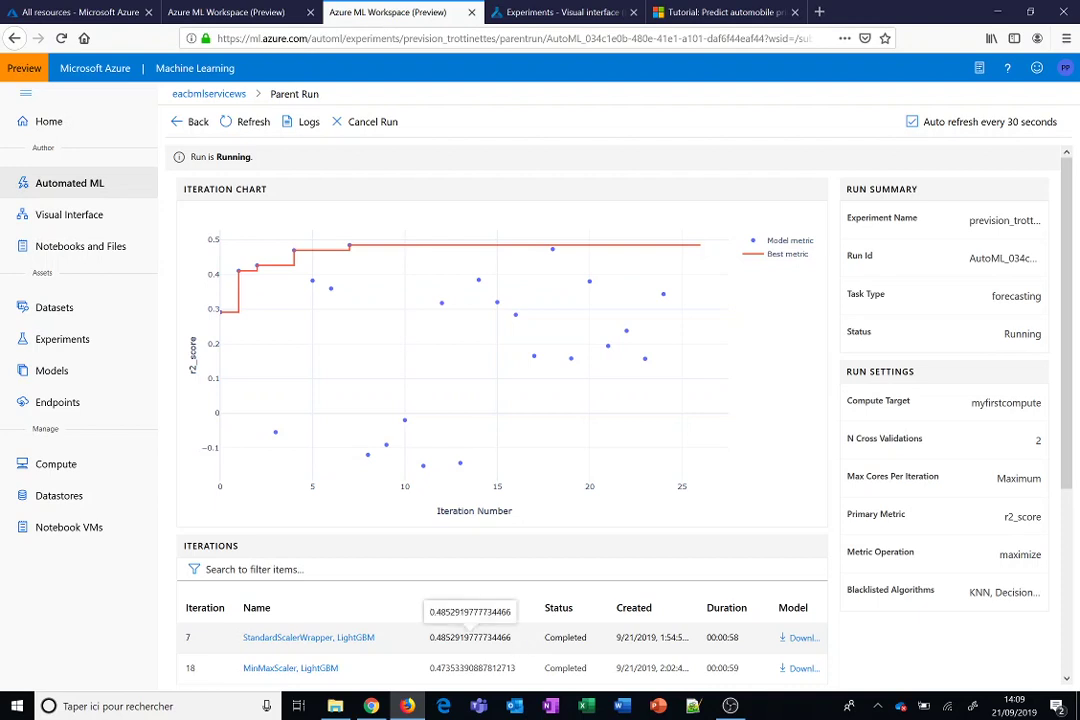
# Step: Examine the r2_score and duration of the top iteration, and look through the list of other iterations
pyautogui.moveTo(430, 637)
pyautogui.mouseDown()
pyautogui.moveTo(508, 637)
pyautogui.moveTo(430, 637)
pyautogui.mouseUp()
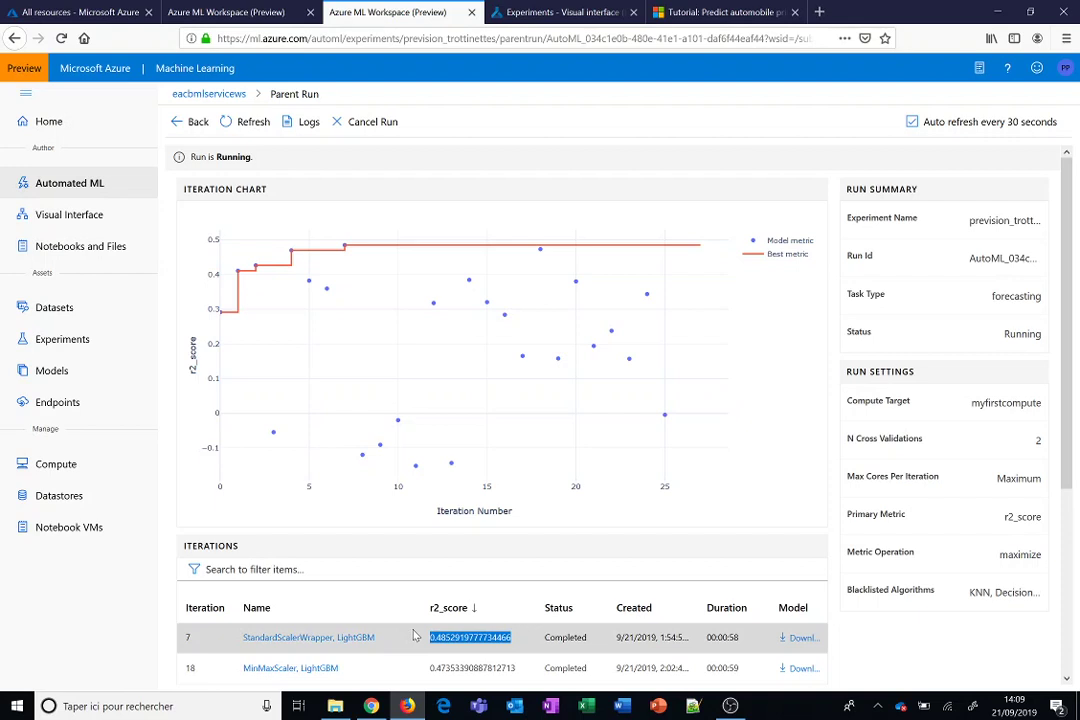
pyautogui.click(436, 653)
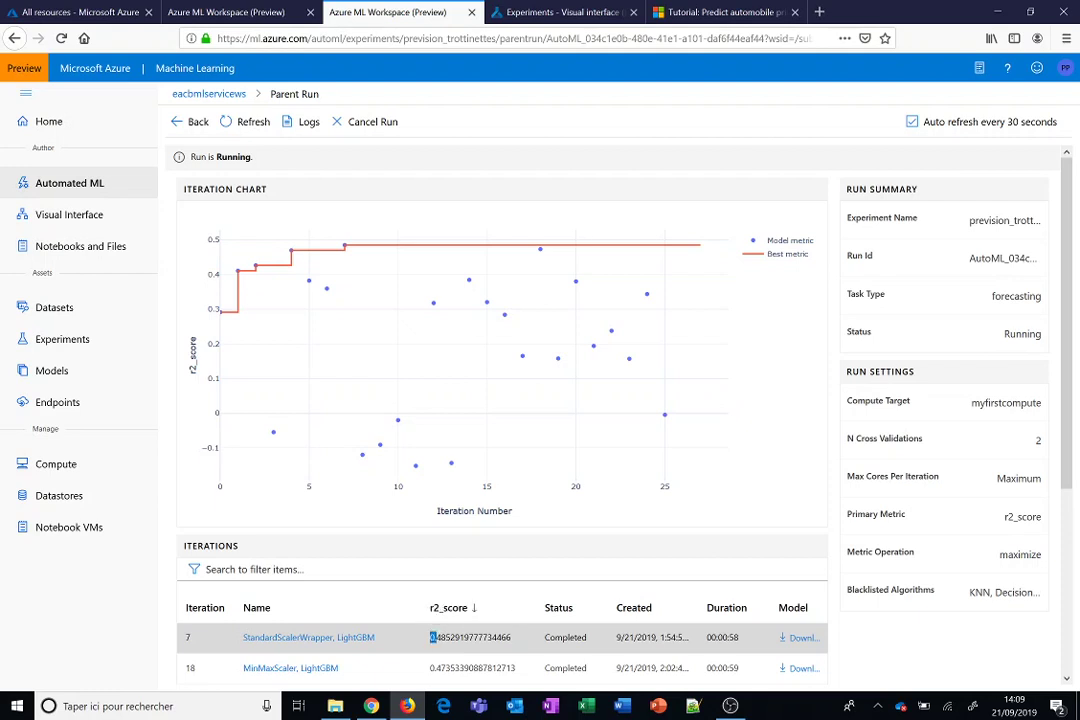
pyautogui.moveTo(432, 638); pyautogui.dragTo(442, 638)
pyautogui.click(442, 638)
pyautogui.moveTo(706, 637); pyautogui.dragTo(740, 637)
pyautogui.scroll(-3, 735, 620)
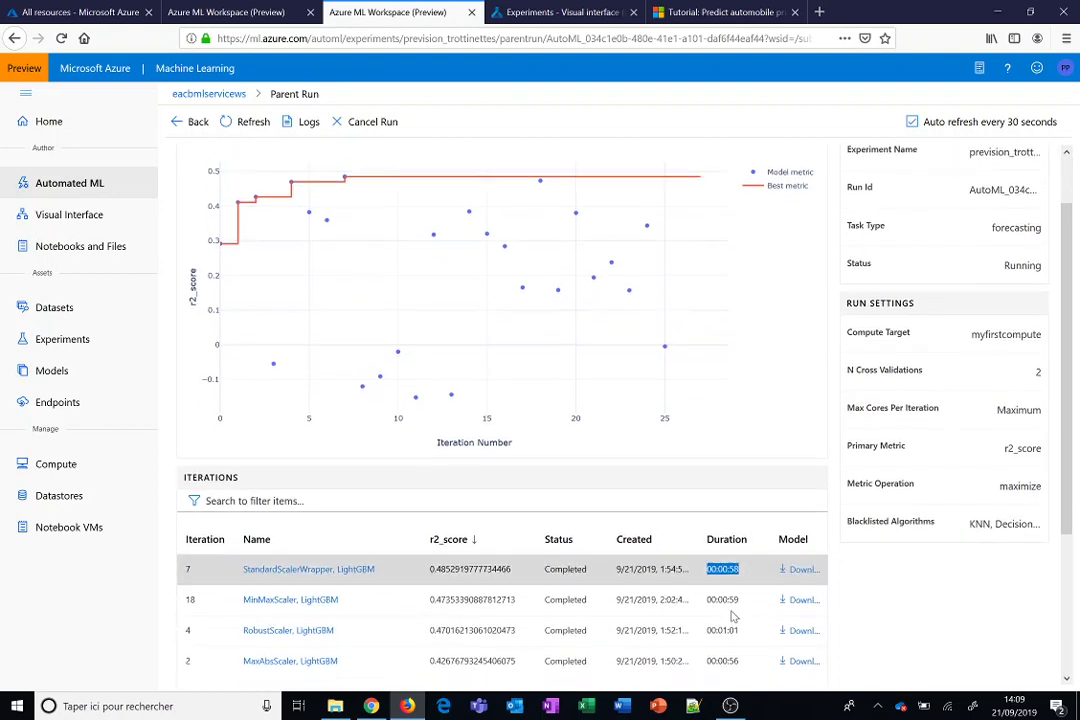
pyautogui.scroll(-2, 731, 553)
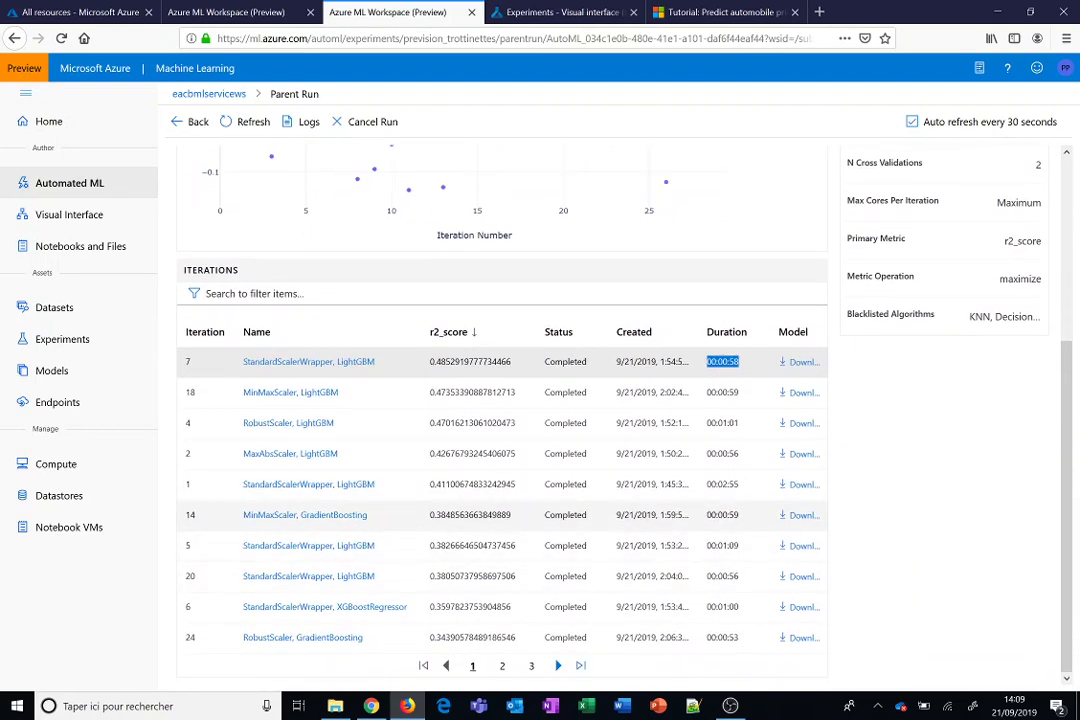
# Step: Show the download prompt for the top iteration's model file, and dismiss it without saving
pyautogui.scroll(4, 522, 567)
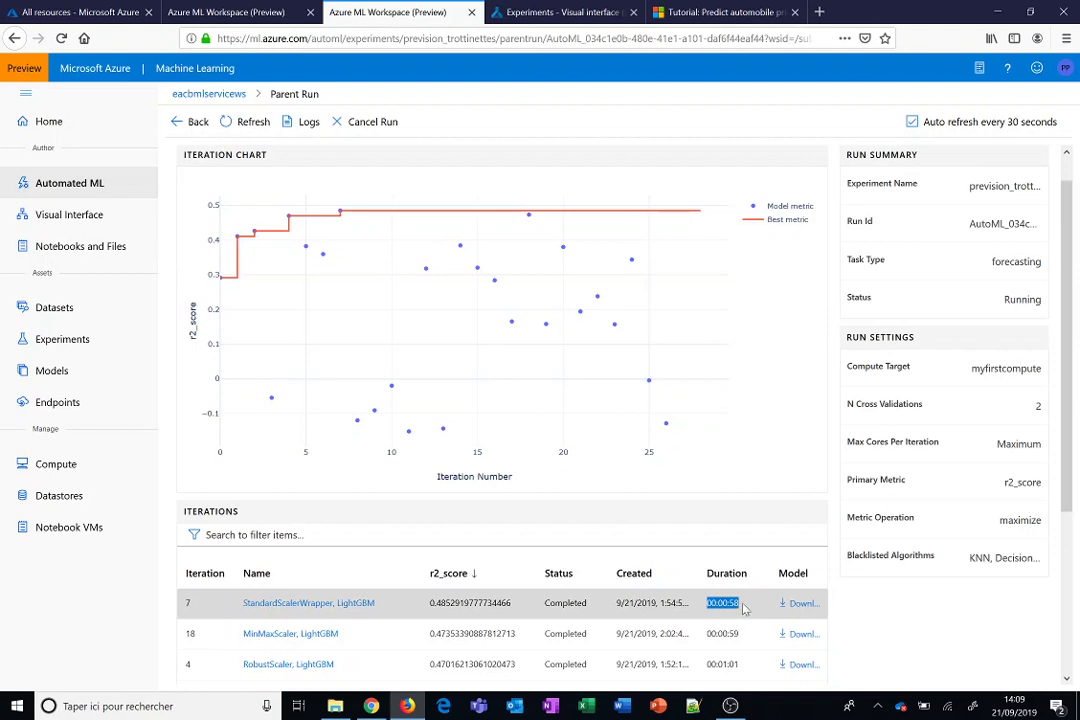
pyautogui.click(802, 604)
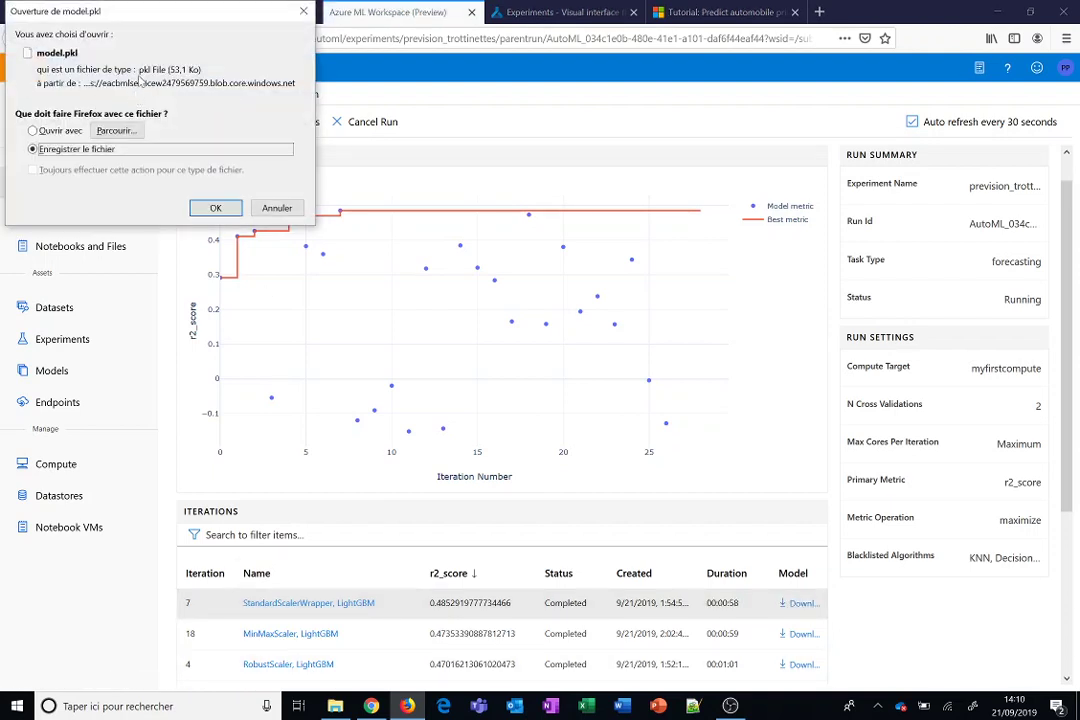
pyautogui.click(295, 217)
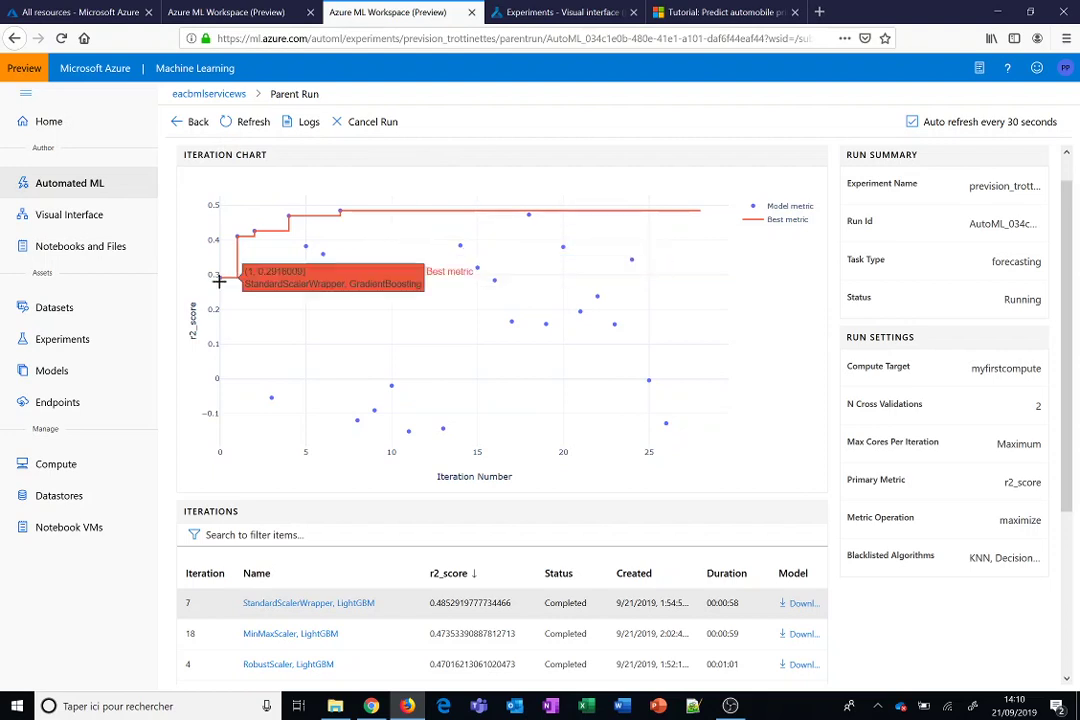
# Step: View the overview of the trottinettes3 dataset, and return to the list of datasets
pyautogui.click(55, 308)
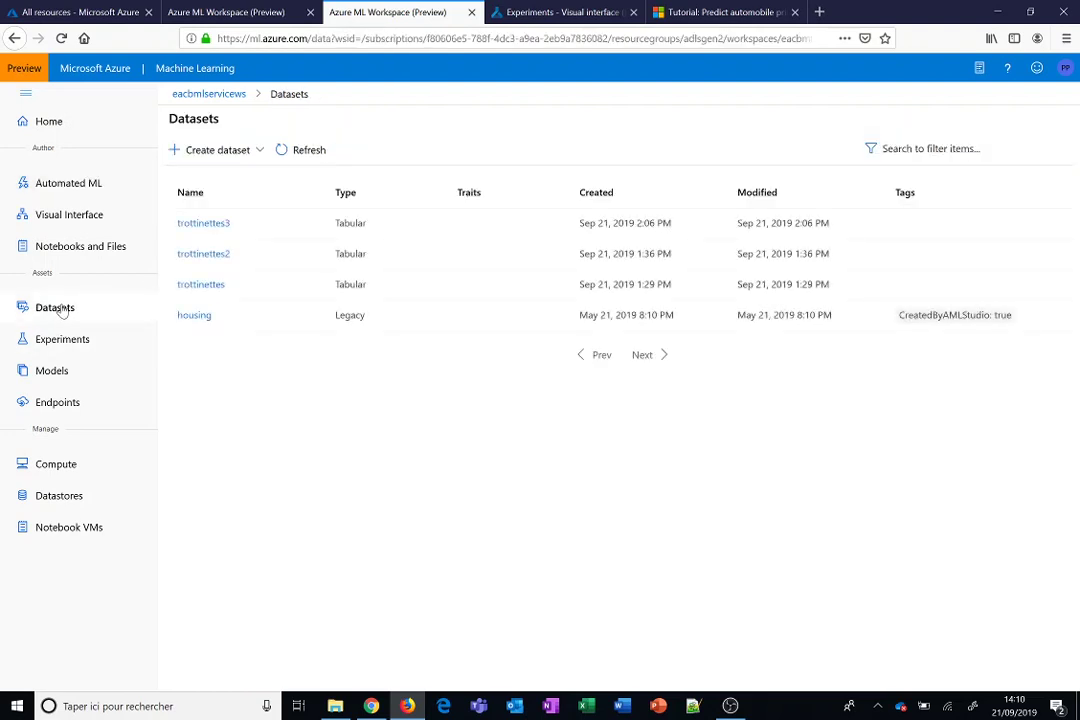
pyautogui.click(203, 224)
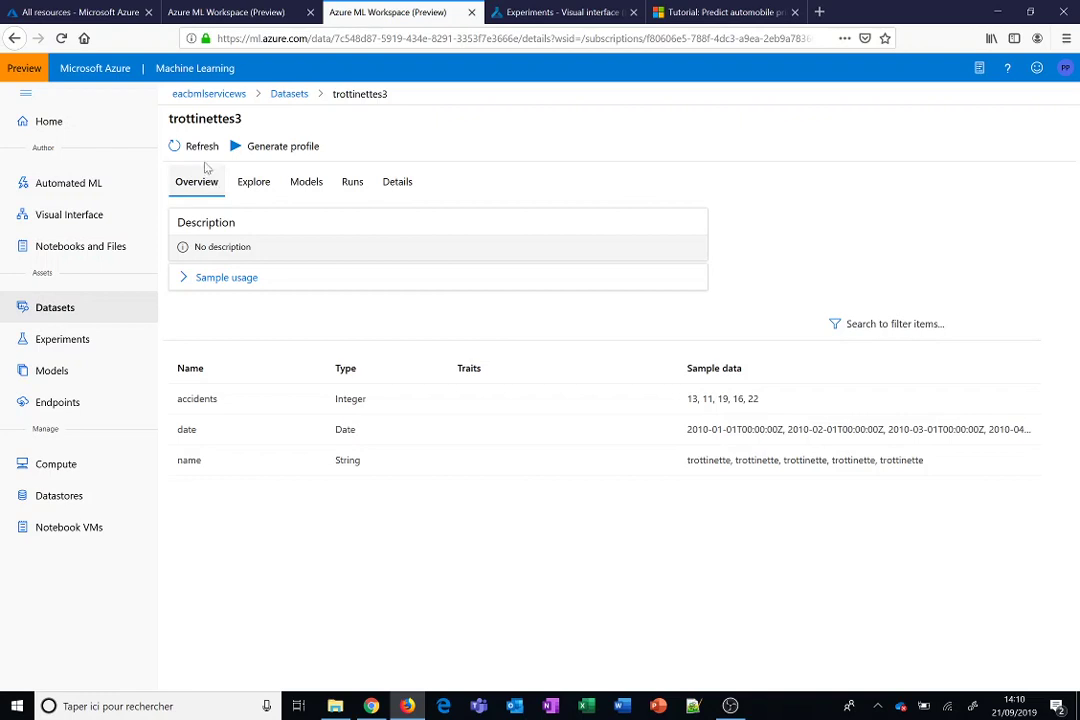
pyautogui.click(60, 320)
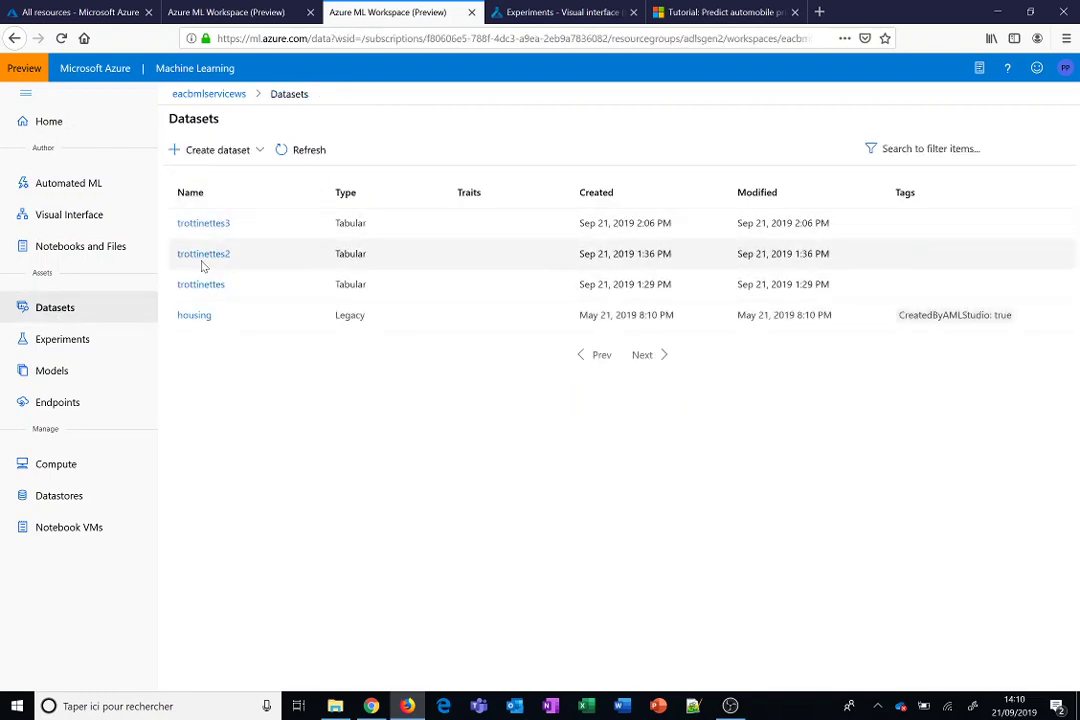
# Step: Explore the trottinettes2 dataset, examining its data rows and the profile metrics of its columns
pyautogui.click(204, 254)
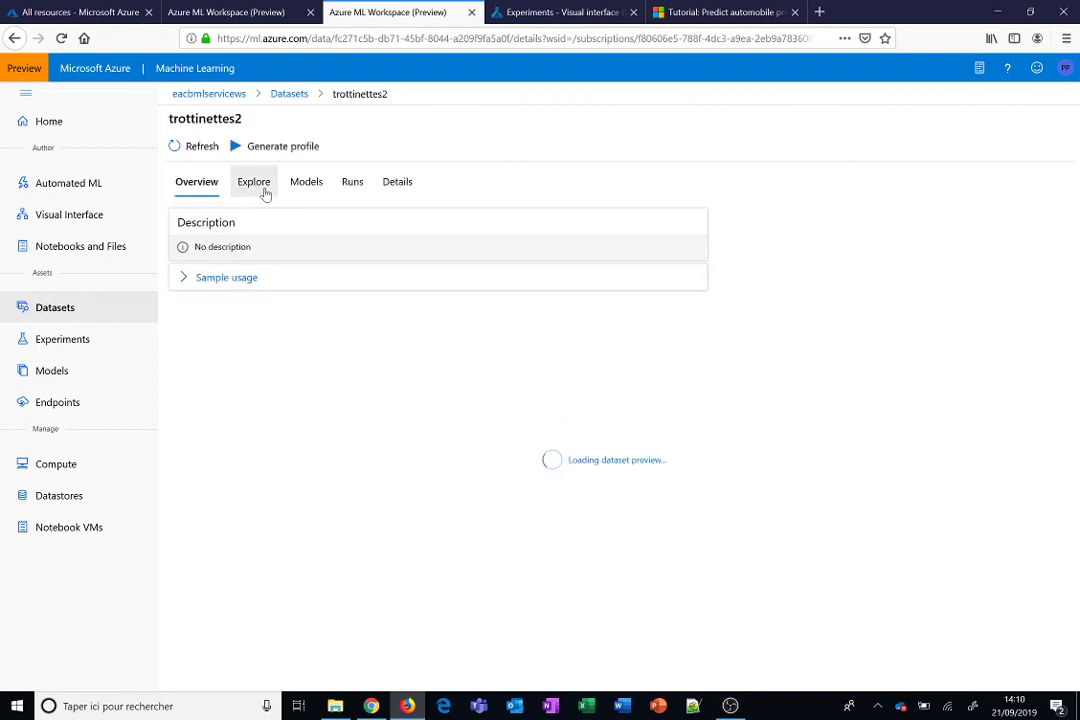
pyautogui.click(255, 183)
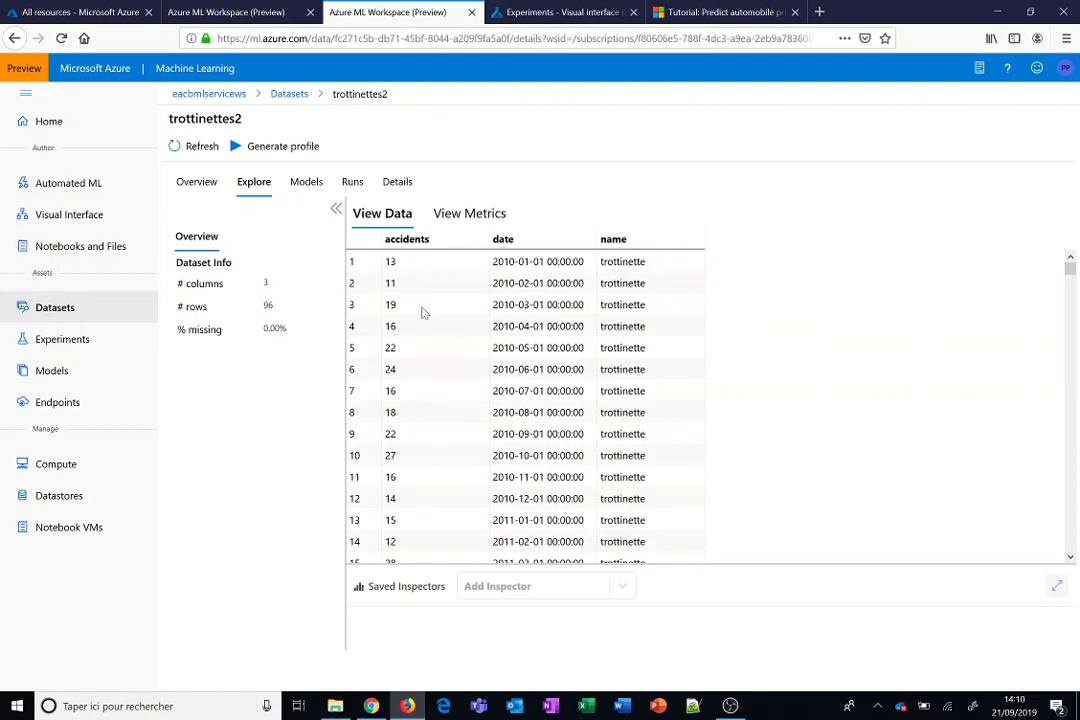
pyautogui.scroll(-1, 422, 316)
pyautogui.scroll(-5, 420, 316)
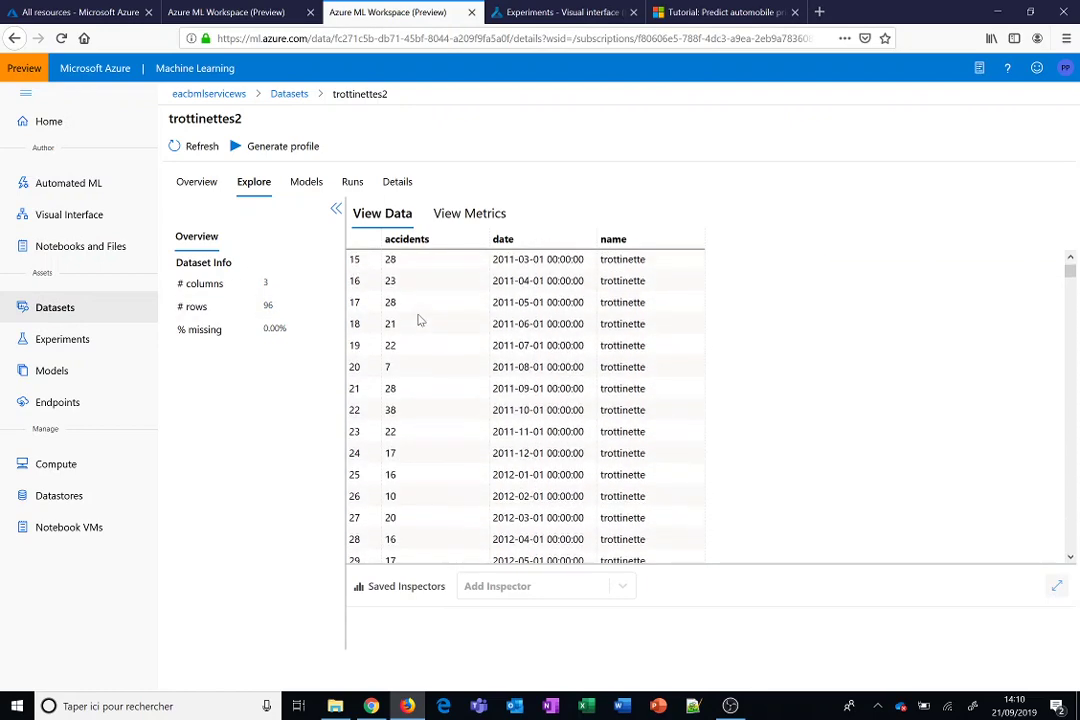
pyautogui.scroll(5, 420, 316)
pyautogui.click(460, 228)
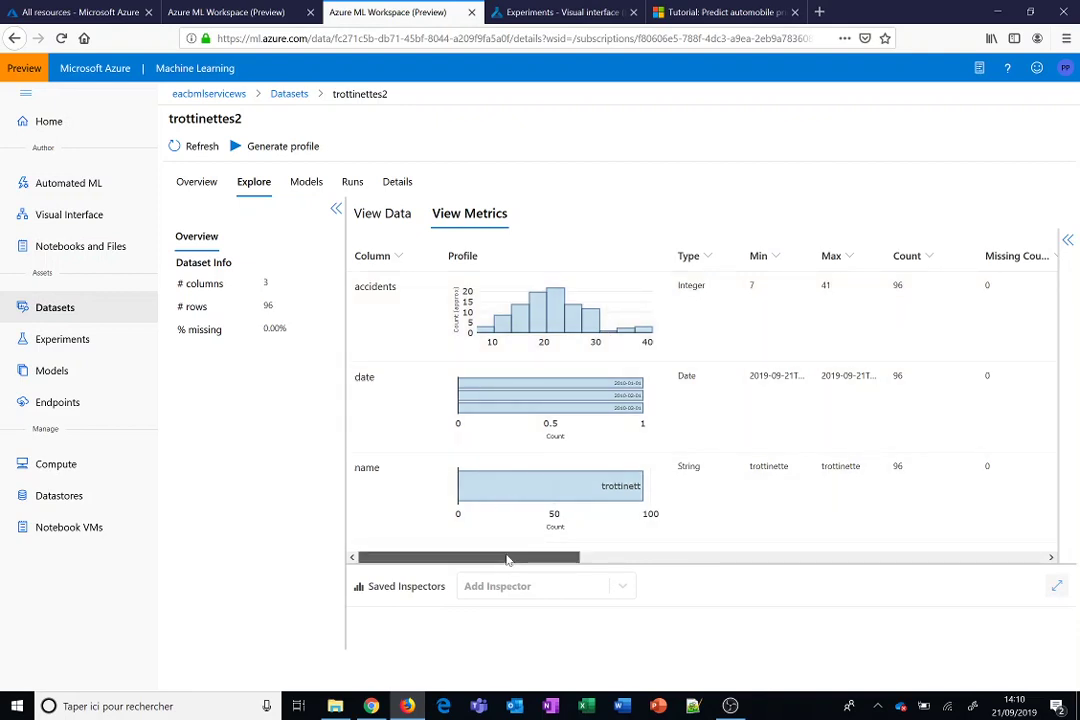
pyautogui.moveTo(507, 560)
pyautogui.mouseDown()
pyautogui.moveTo(701, 591)
pyautogui.moveTo(771, 626)
pyautogui.moveTo(911, 651)
pyautogui.moveTo(952, 561)
pyautogui.moveTo(504, 551)
pyautogui.mouseUp()
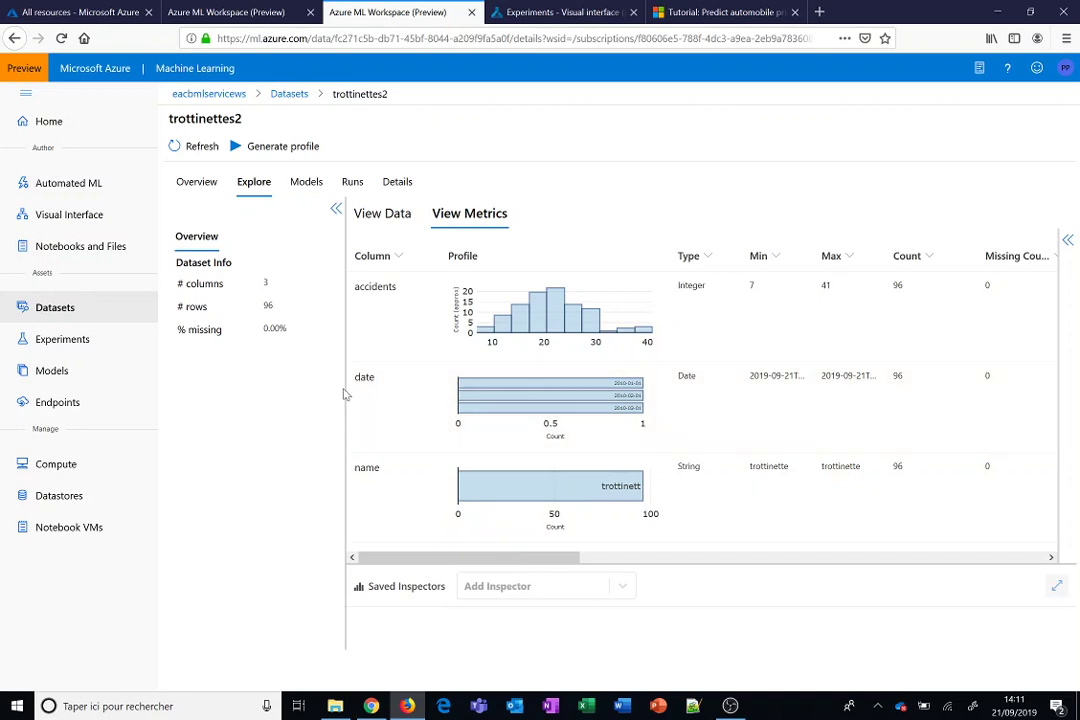
# Step: Check the models linked to the trottinettes2 dataset, and those linked to the trottinettes3 dataset
pyautogui.click(306, 184)
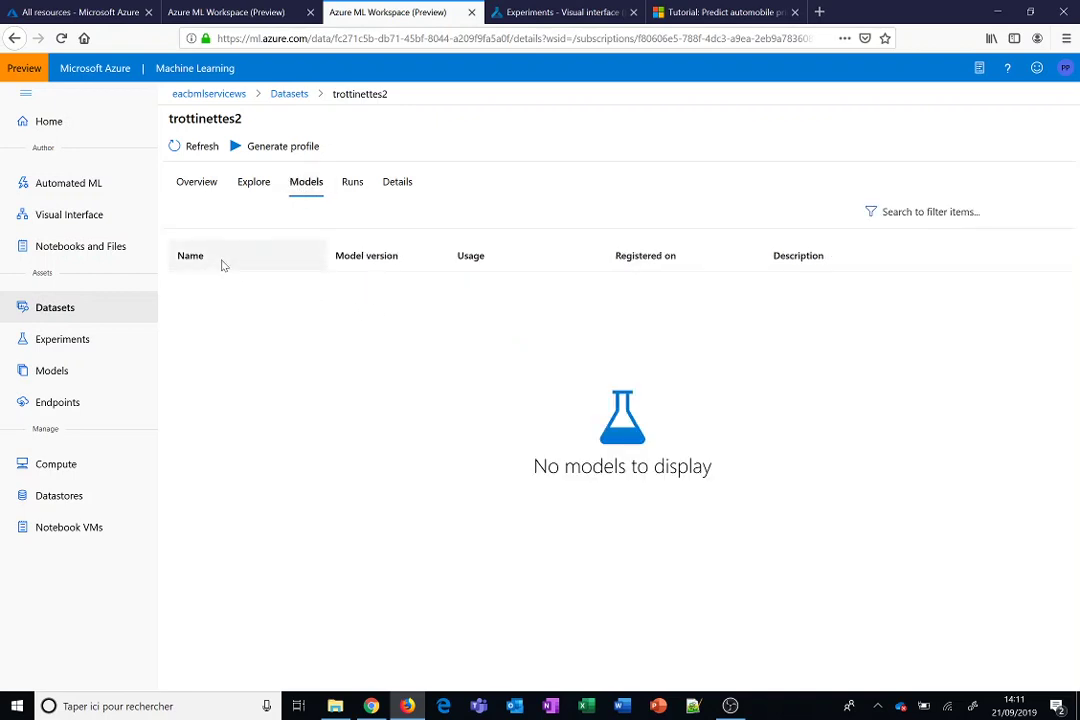
pyautogui.click(199, 145)
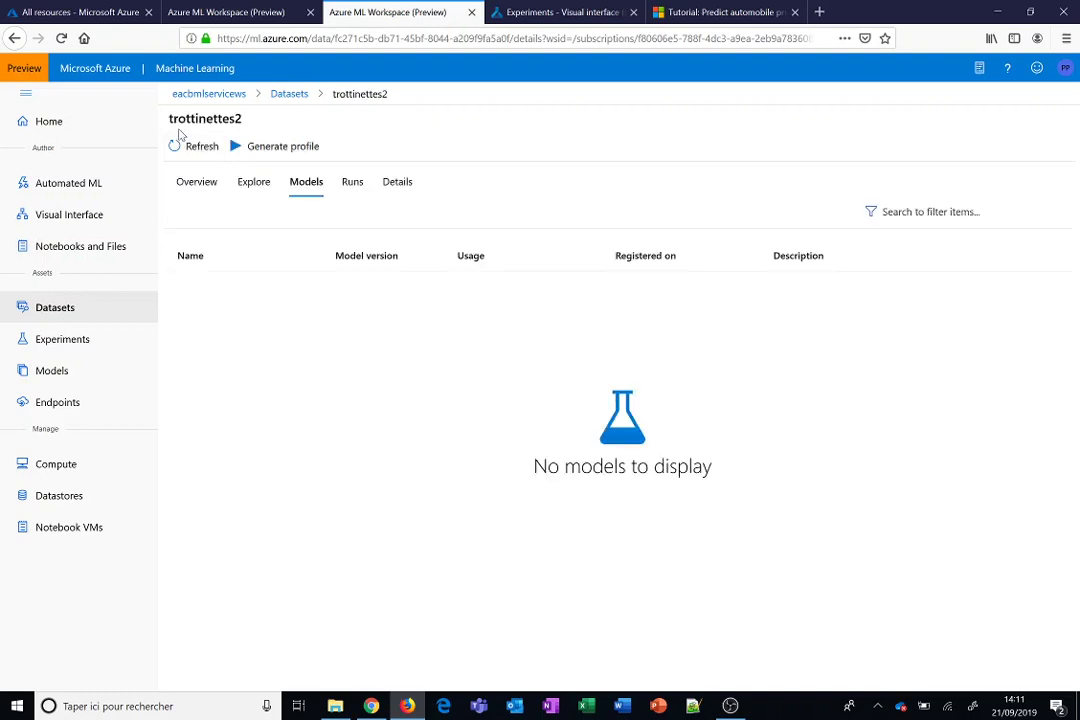
pyautogui.click(287, 95)
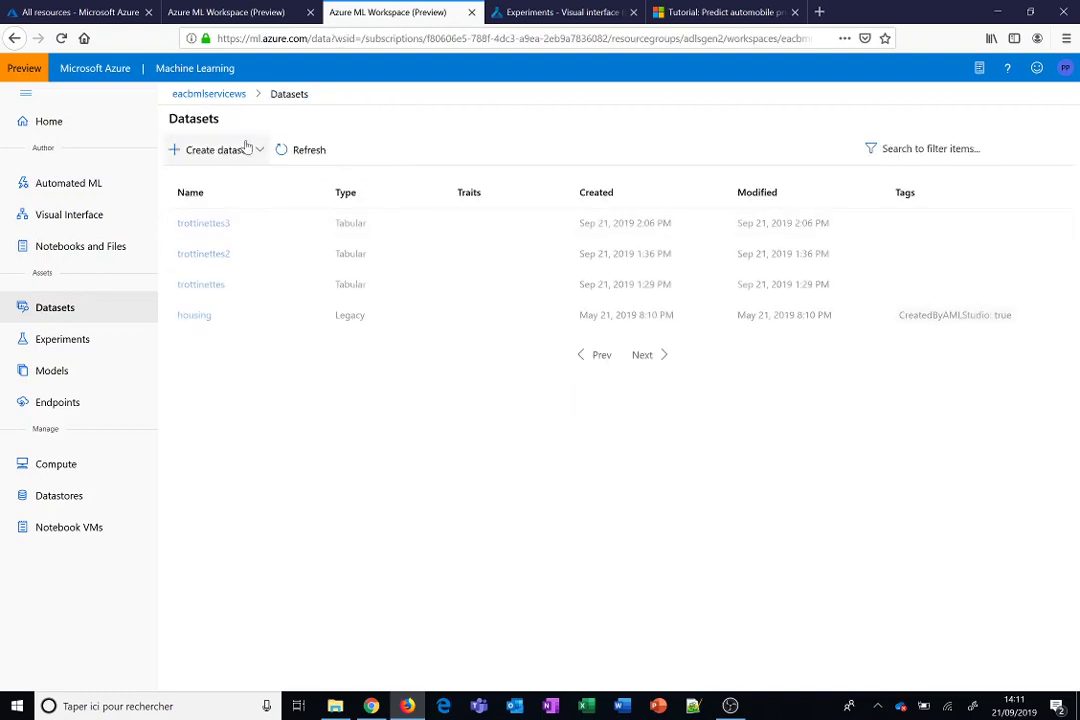
pyautogui.click(209, 226)
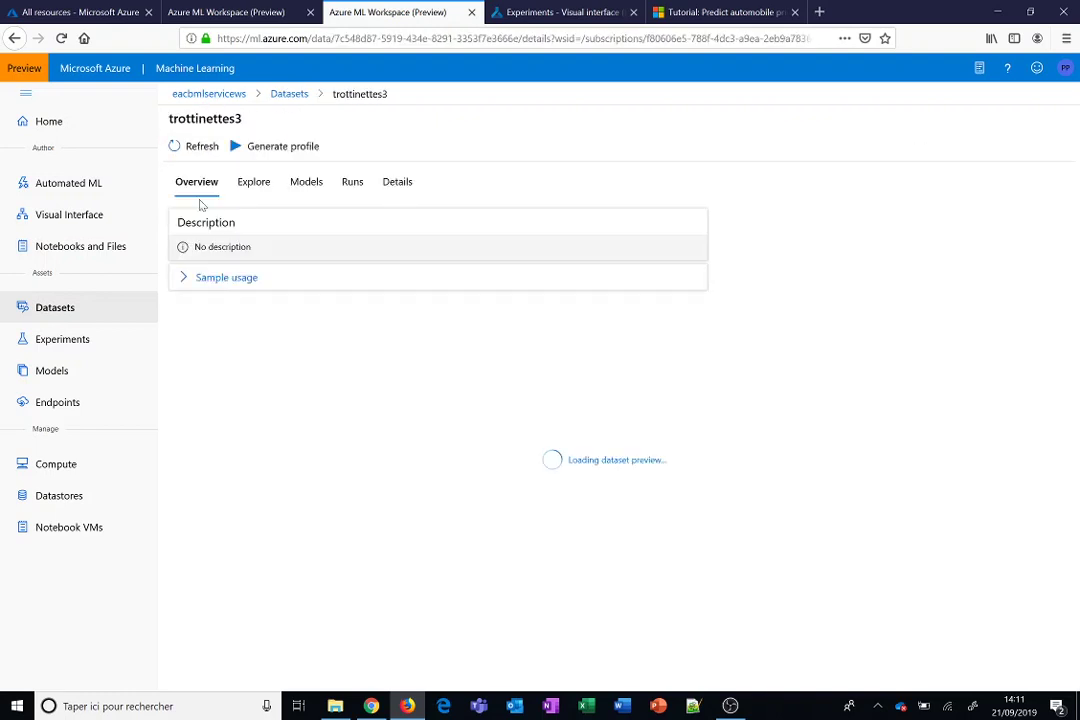
pyautogui.click(308, 188)
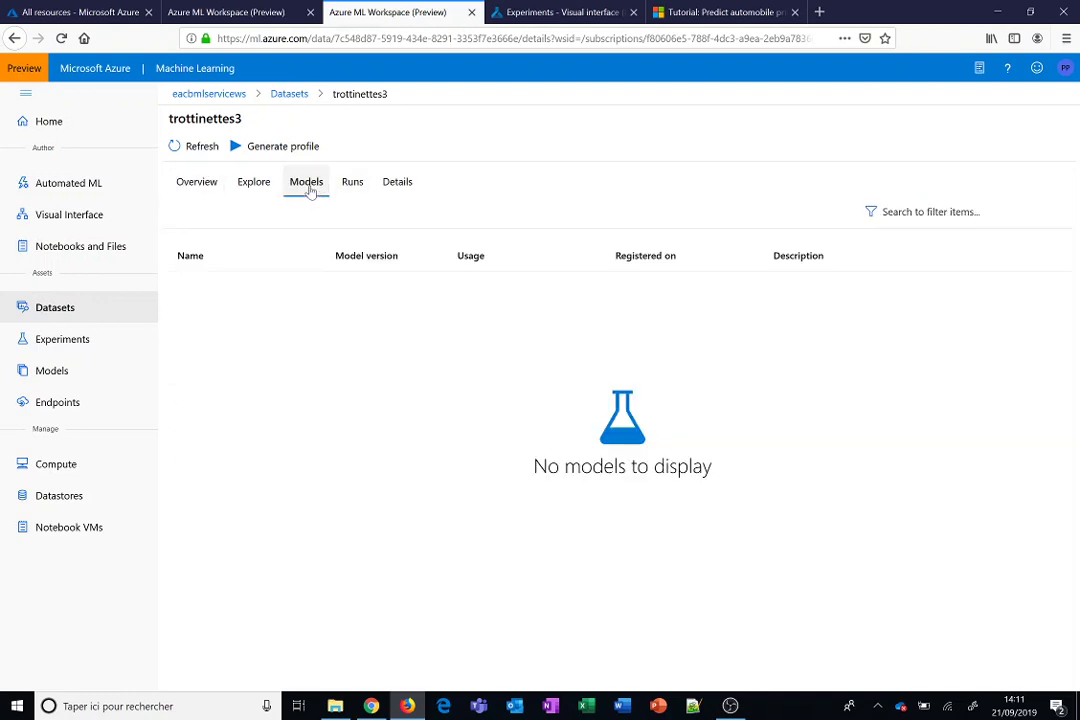
# Step: Refresh the models linked to the trottinettes3 dataset, and look through the workspace's lists of registered models and datasets
pyautogui.click(200, 147)
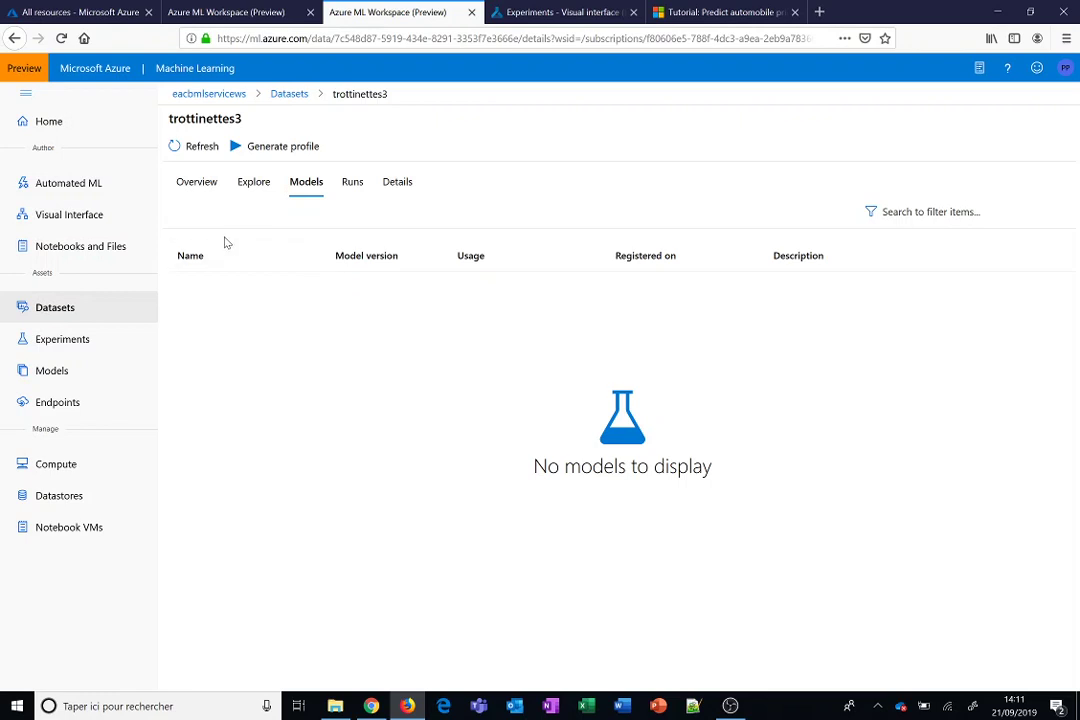
pyautogui.click(60, 371)
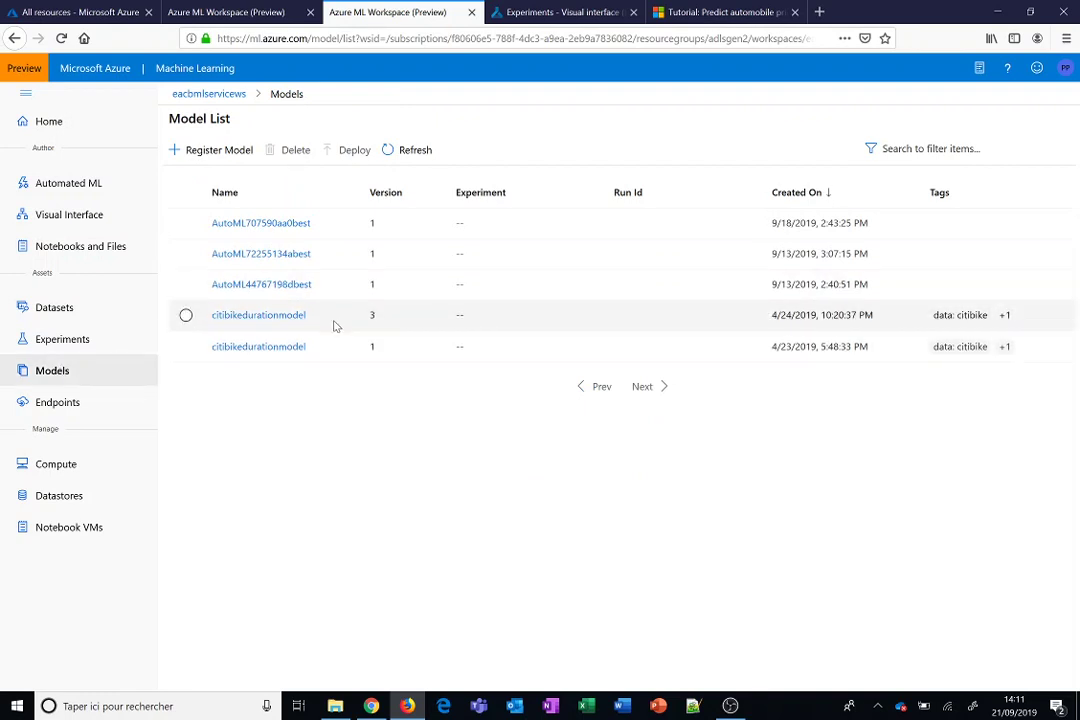
pyautogui.click(84, 314)
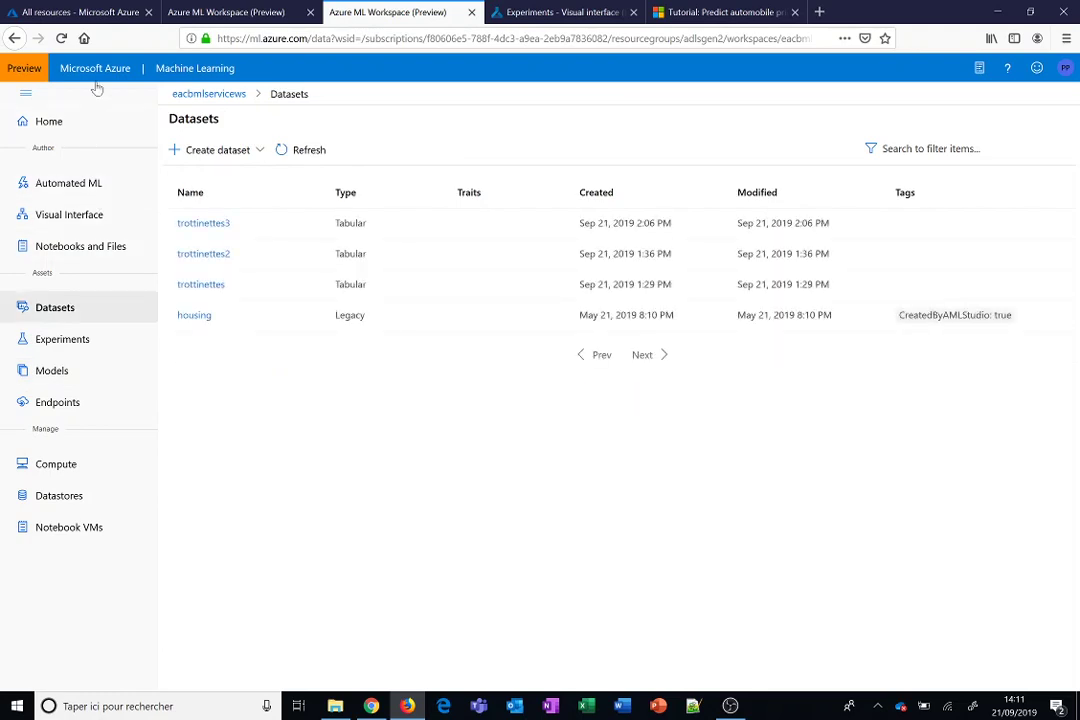
# Step: Switch to the Azure portal, filter all resources by "ws", and open the eacbmlservicews workspace
pyautogui.click(105, 17)
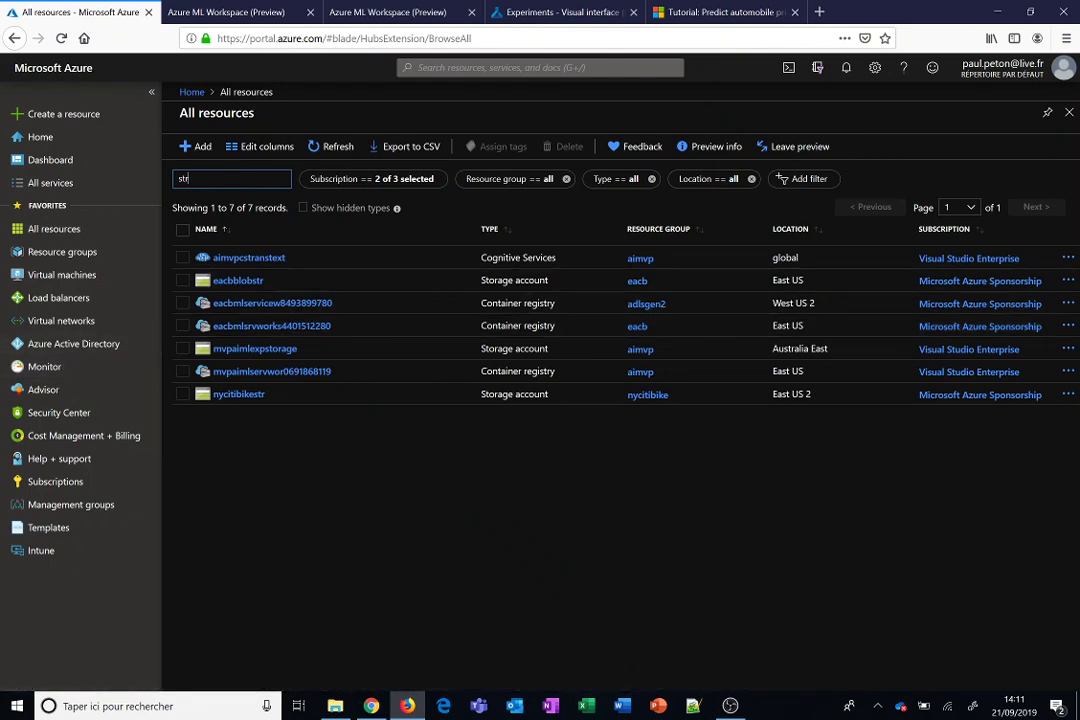
pyautogui.write('ws')
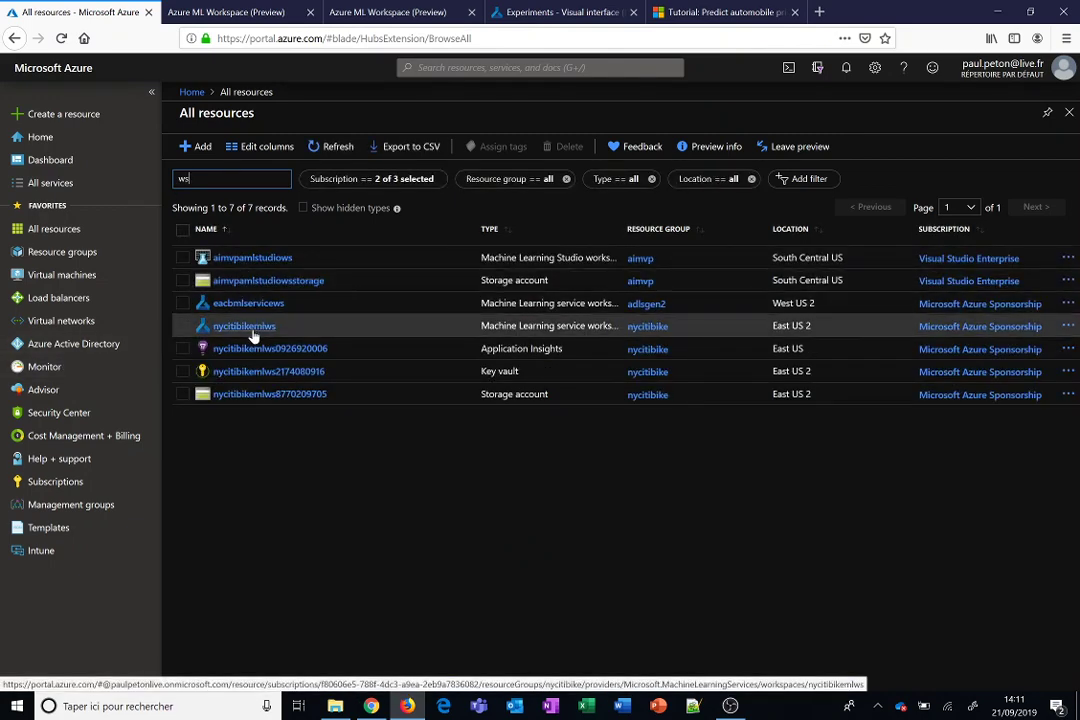
pyautogui.click(232, 303)
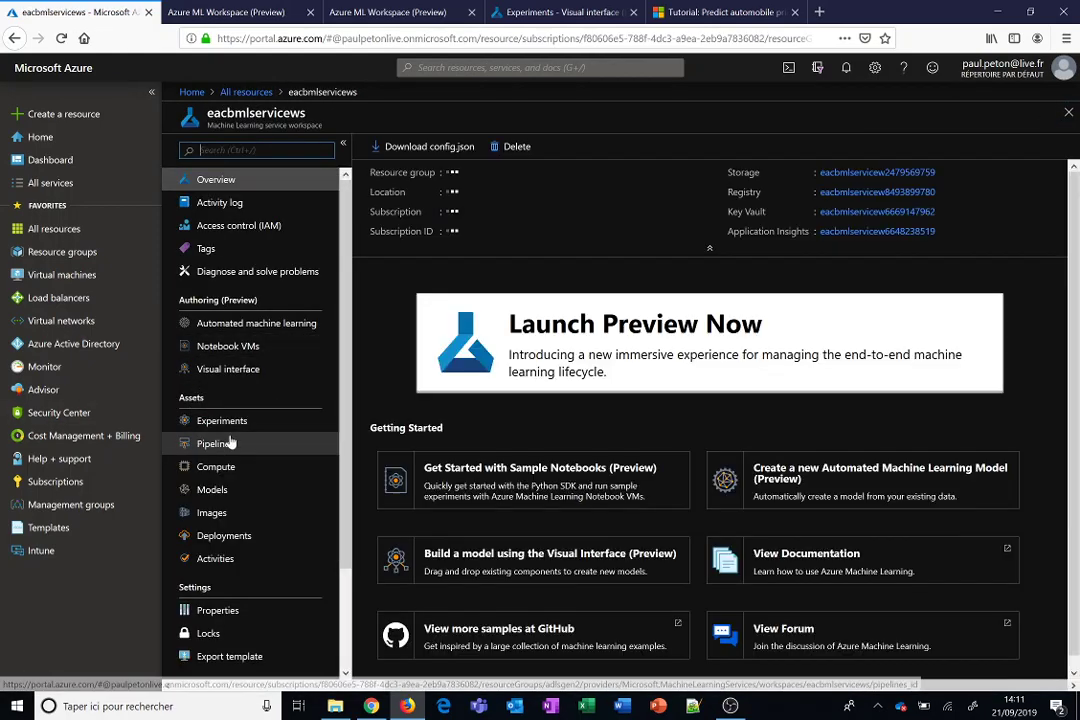
# Step: Look through the experiments and registered models of the eacbmlservicews workspace in the Azure portal
pyautogui.click(221, 424)
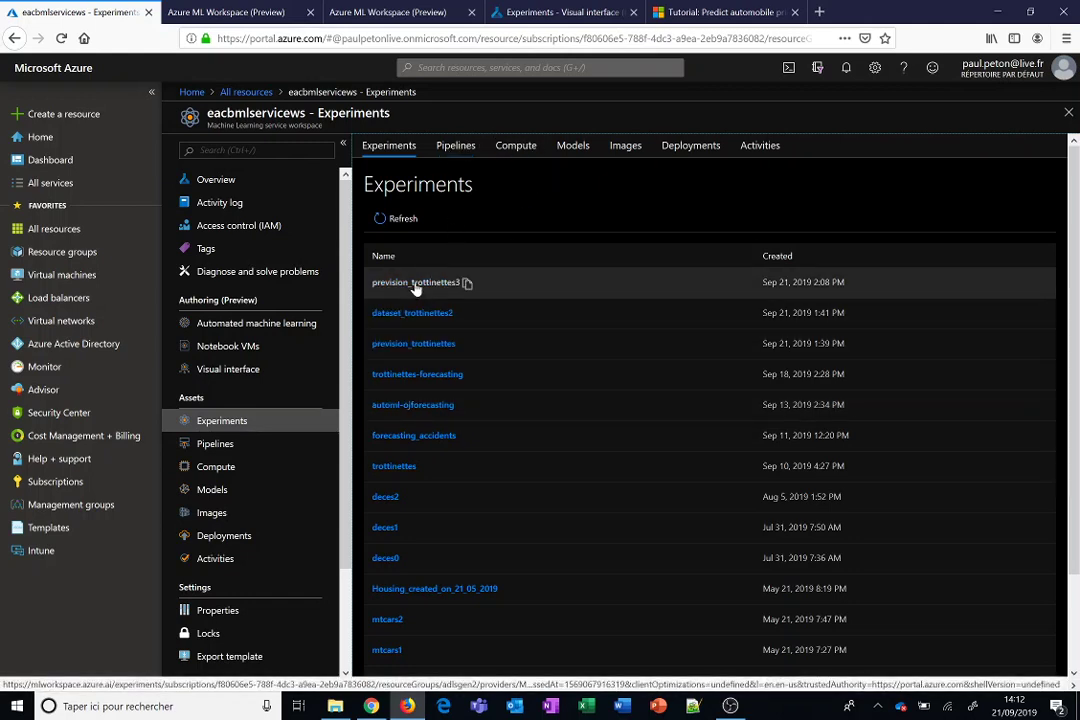
pyautogui.click(577, 150)
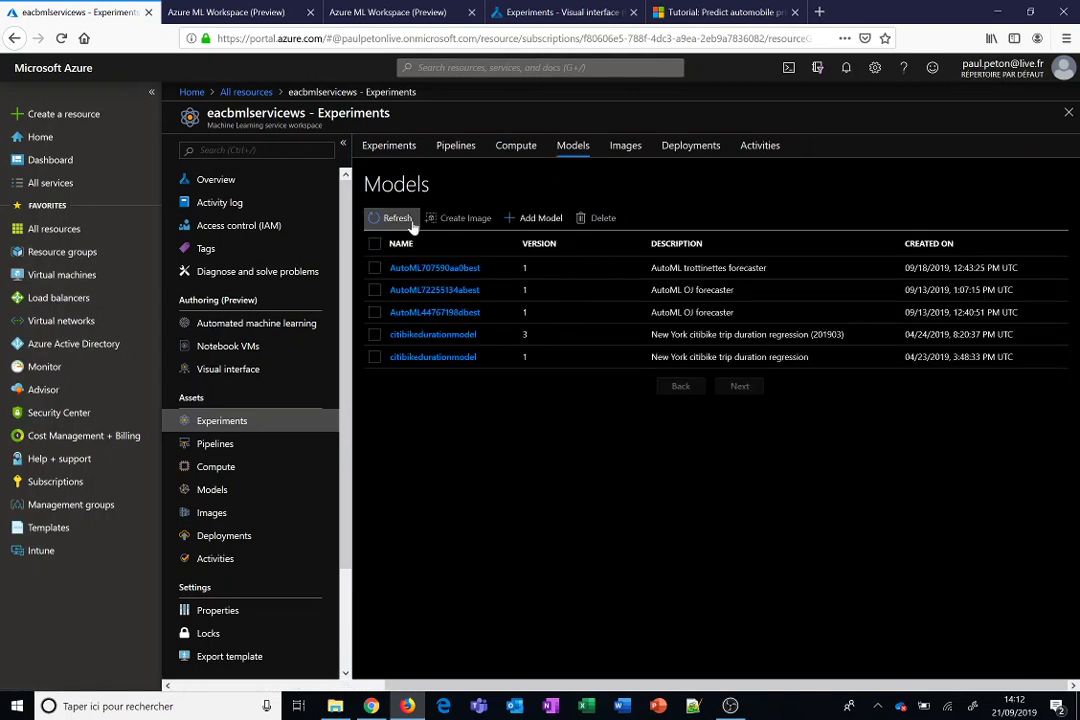
pyautogui.click(537, 218)
# Step: Return to the workspace preview, show the form for registering a model, and cancel it
pyautogui.click(200, 14)
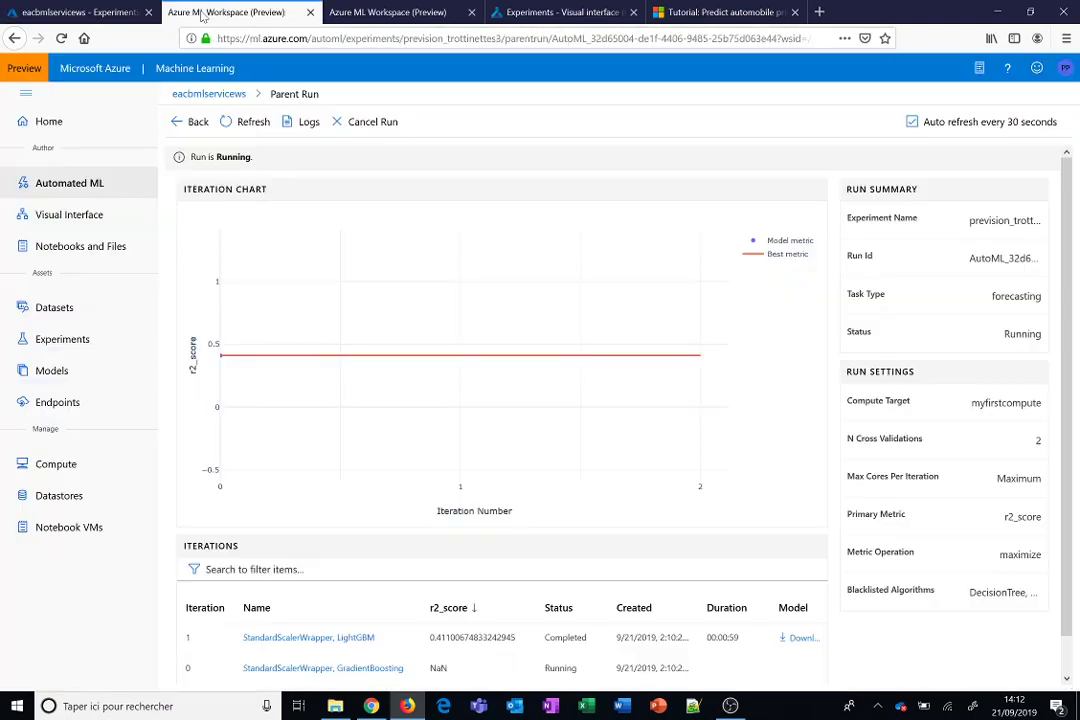
pyautogui.click(362, 14)
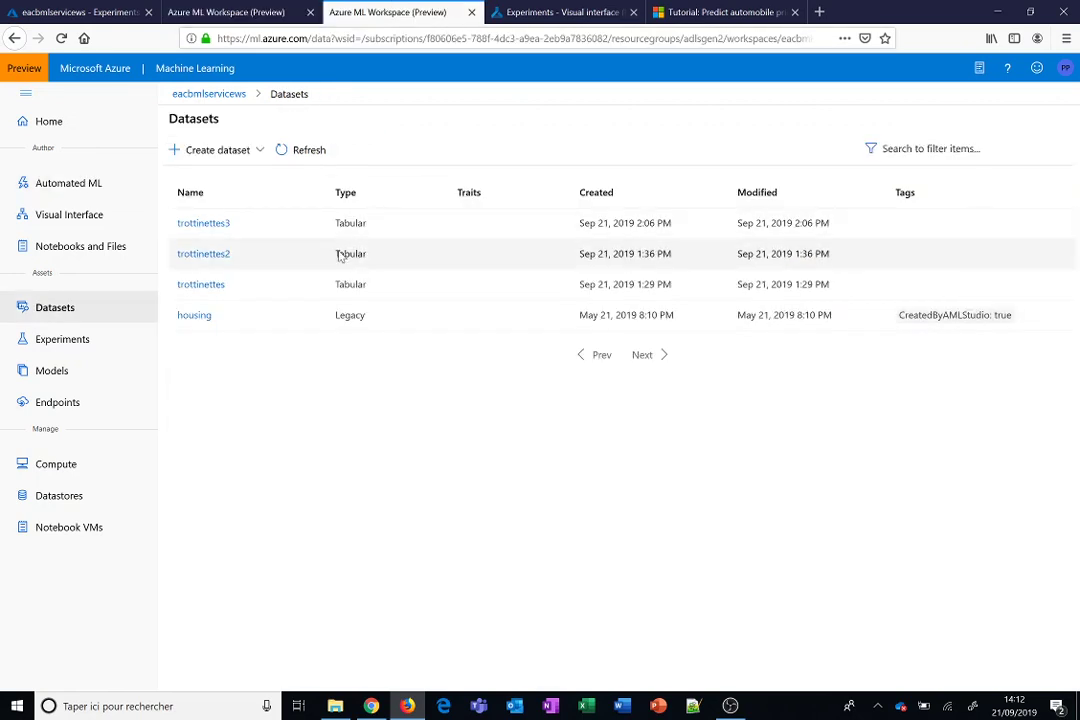
pyautogui.click(48, 372)
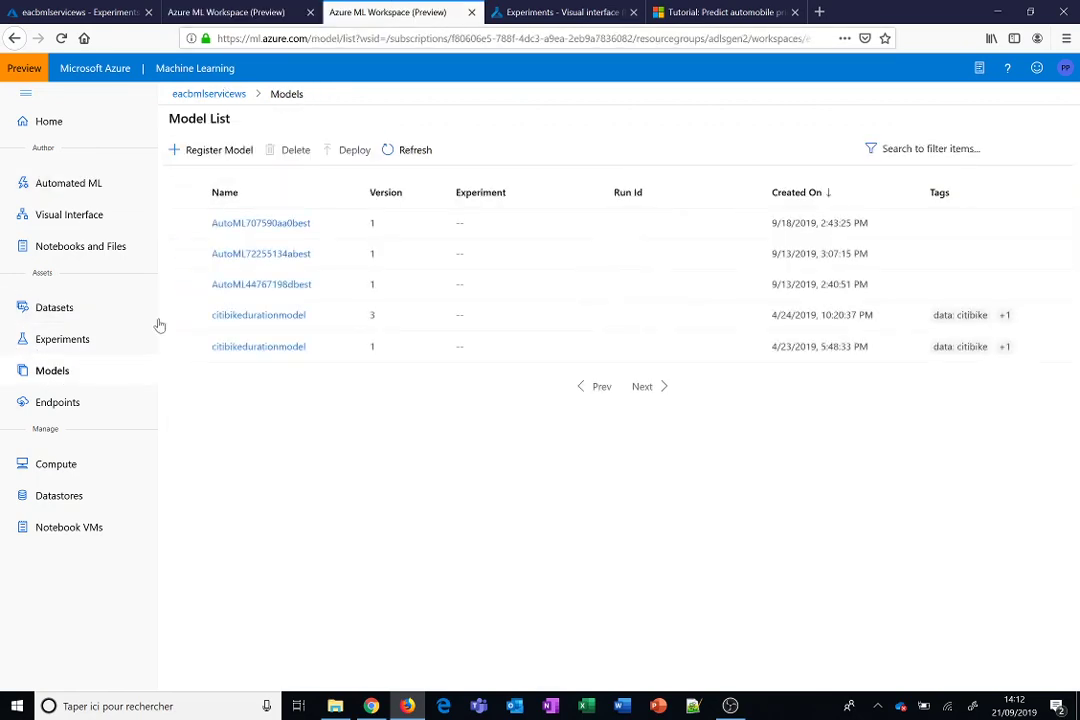
pyautogui.click(222, 151)
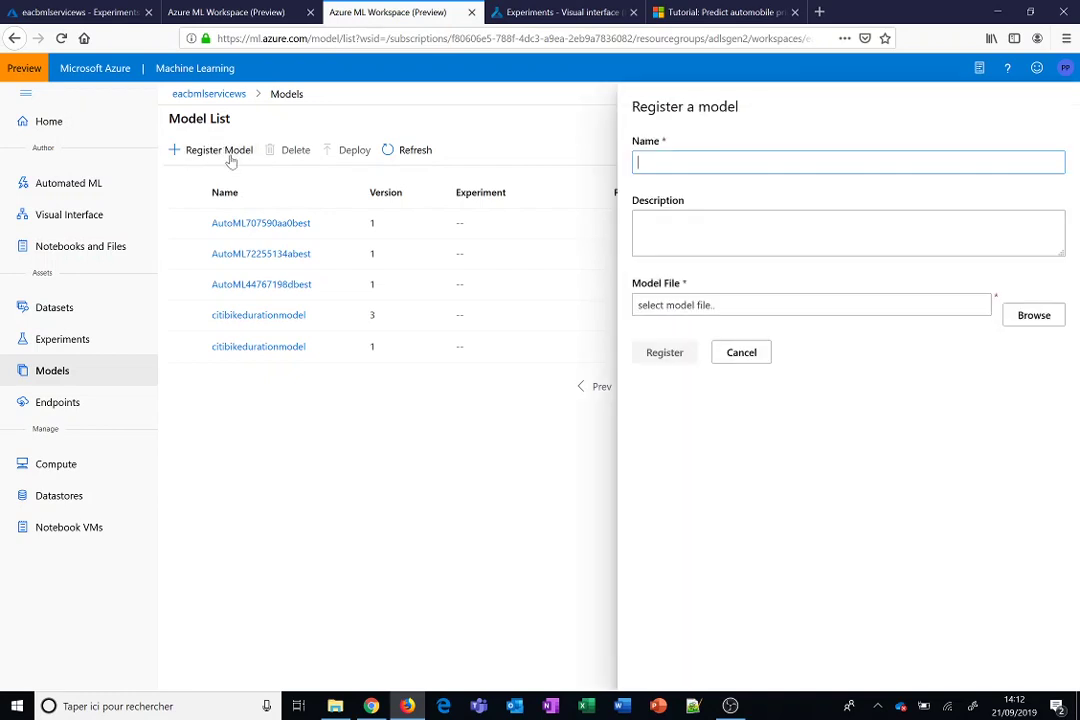
pyautogui.click(740, 352)
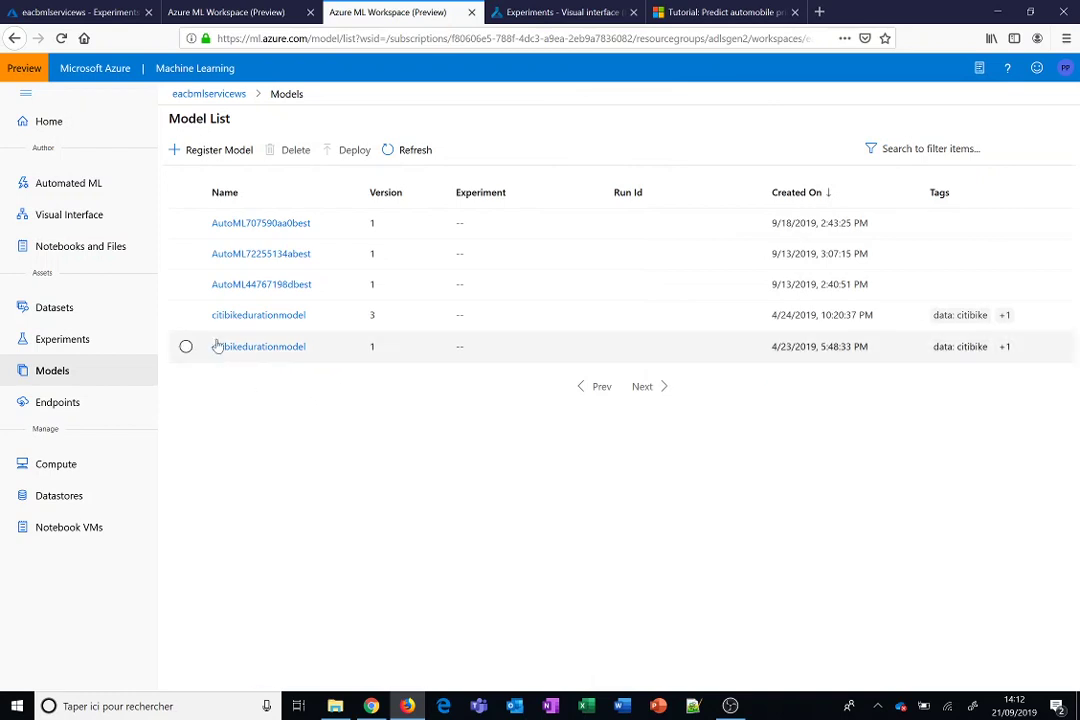
# Step: View the real-time endpoints and examine the attributes of the citibikedurationdeploy endpoint
pyautogui.click(75, 411)
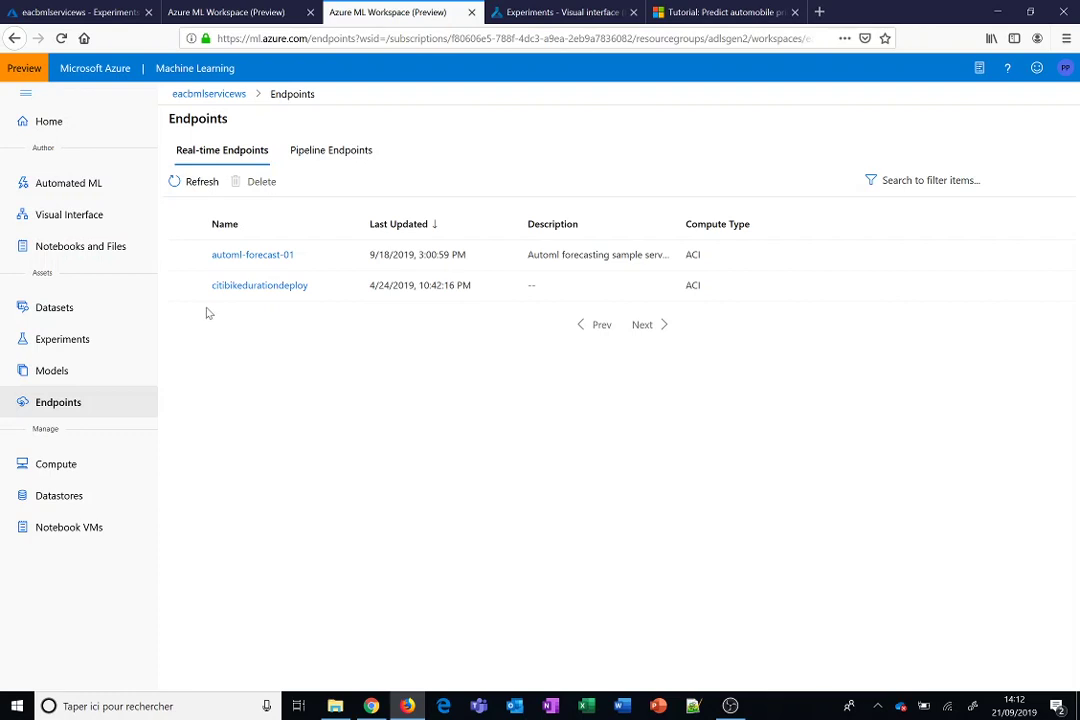
pyautogui.click(256, 289)
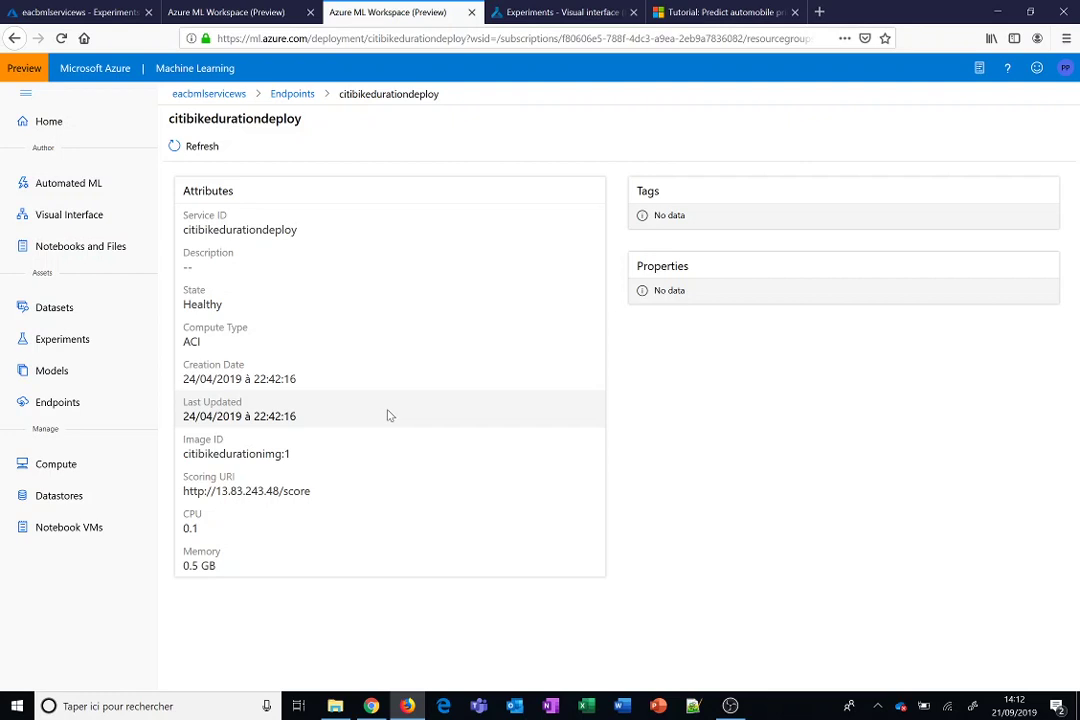
# Step: Show the deployment form for version 3 of citibikedurationmodel with its AKS and ACI compute types, and cancel it
pyautogui.click(62, 373)
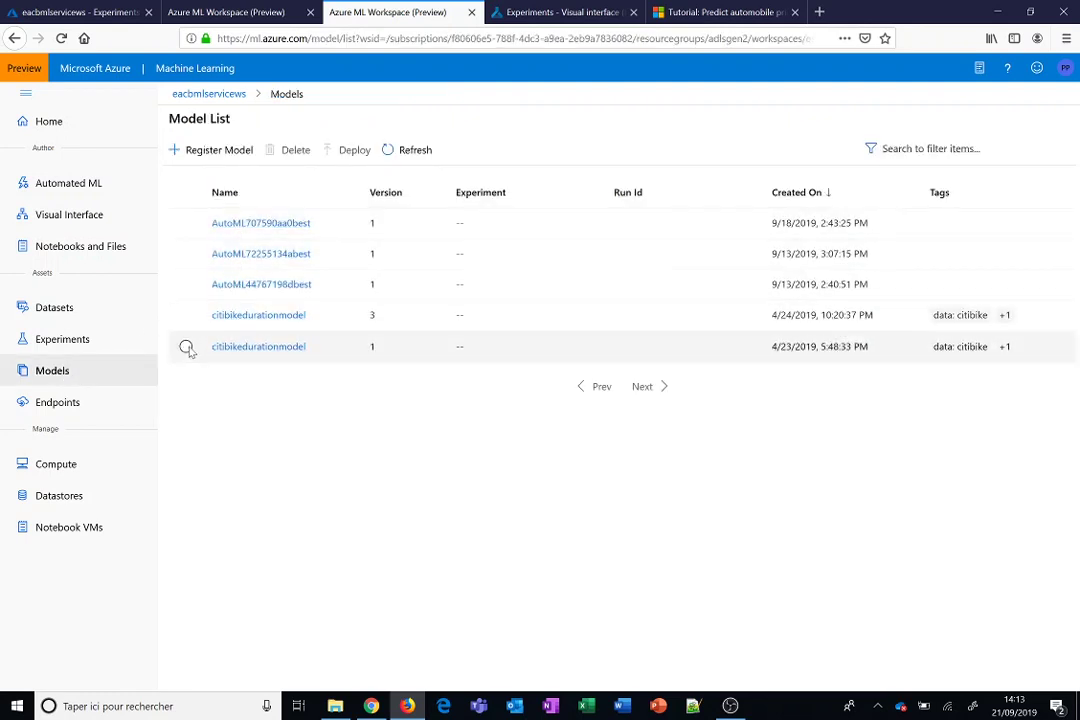
pyautogui.click(186, 315)
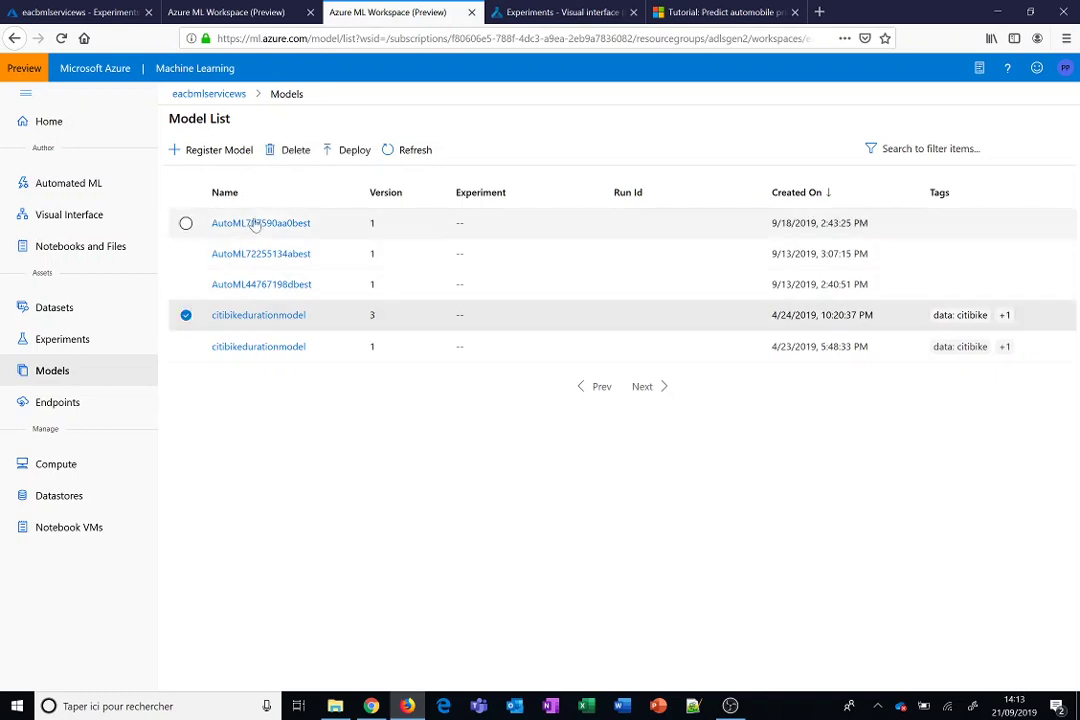
pyautogui.click(346, 150)
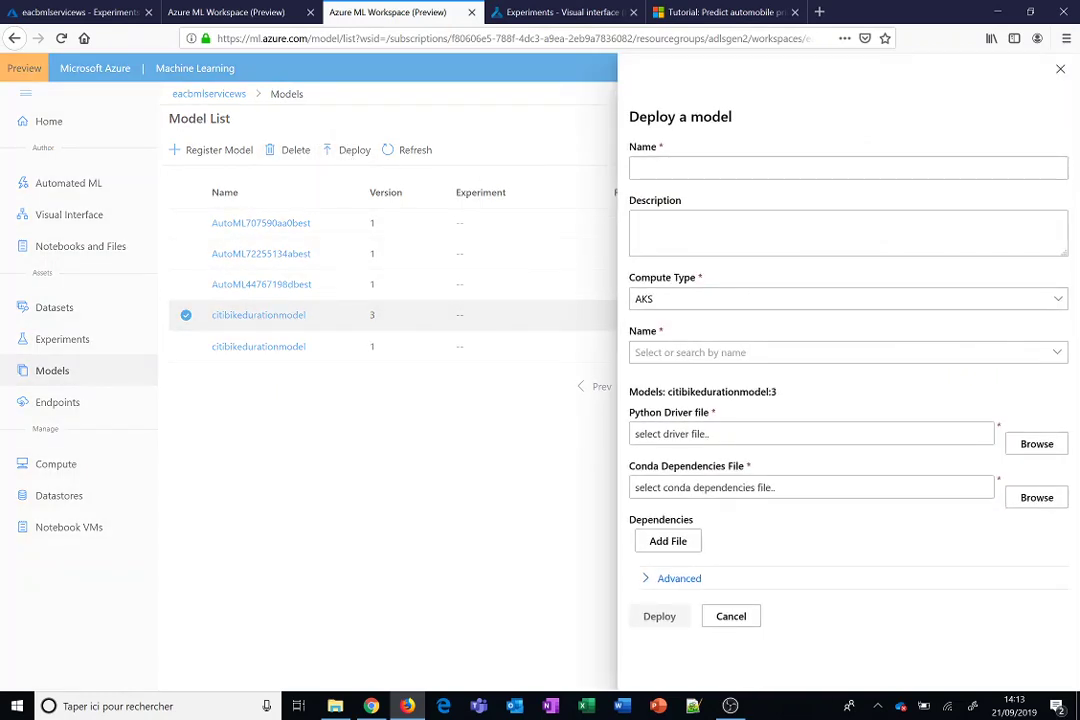
pyautogui.click(1057, 300)
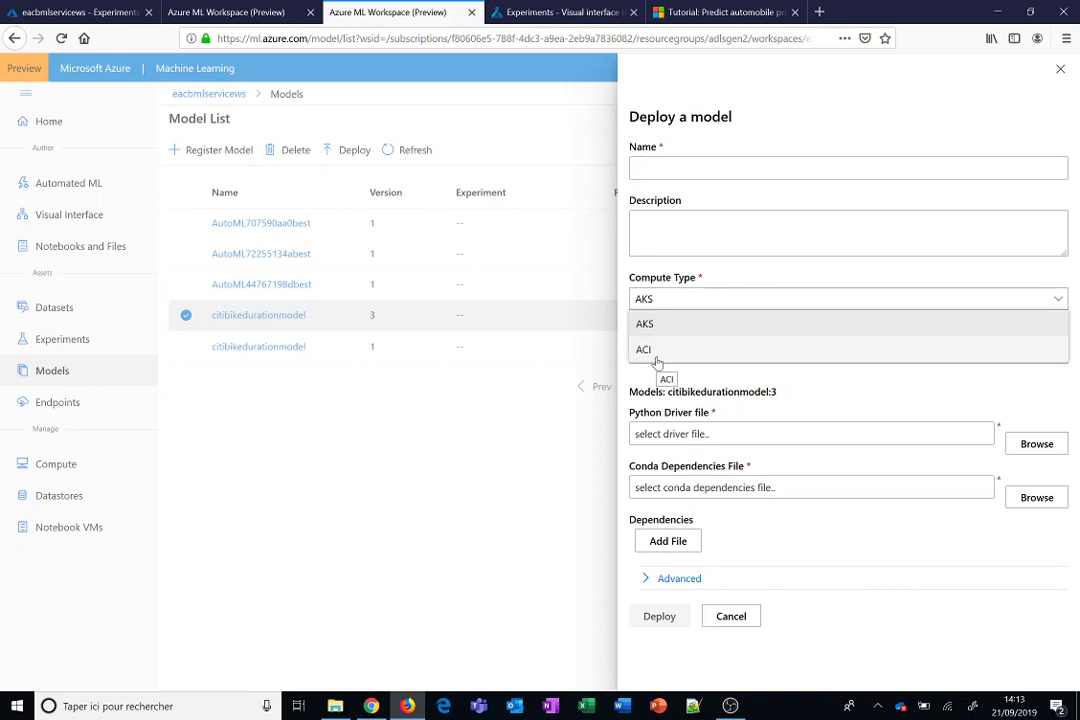
pyautogui.click(703, 330)
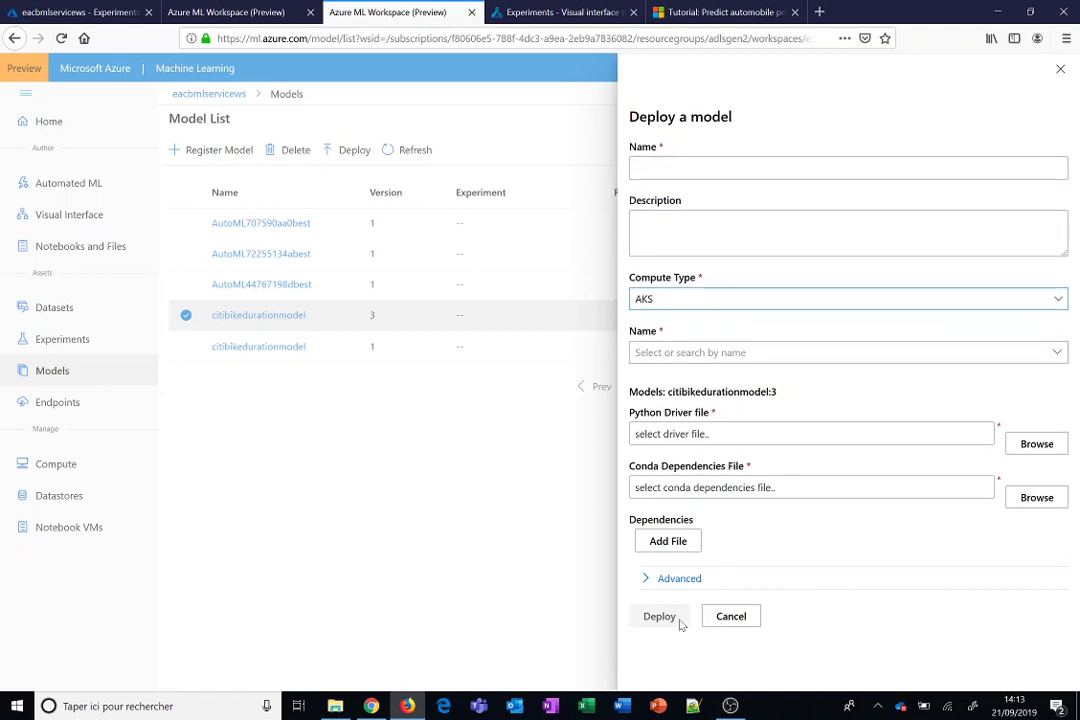
pyautogui.click(730, 616)
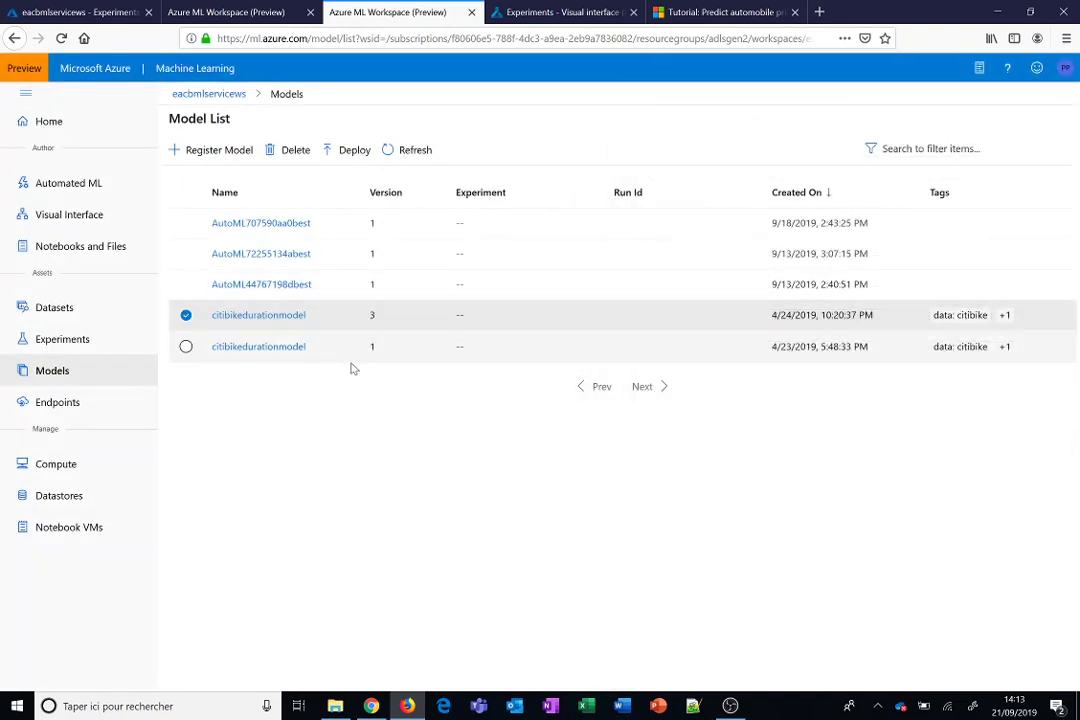
# Step: Reopen the details of the citibikedurationdeploy endpoint and highlight its scoring URI
pyautogui.click(88, 402)
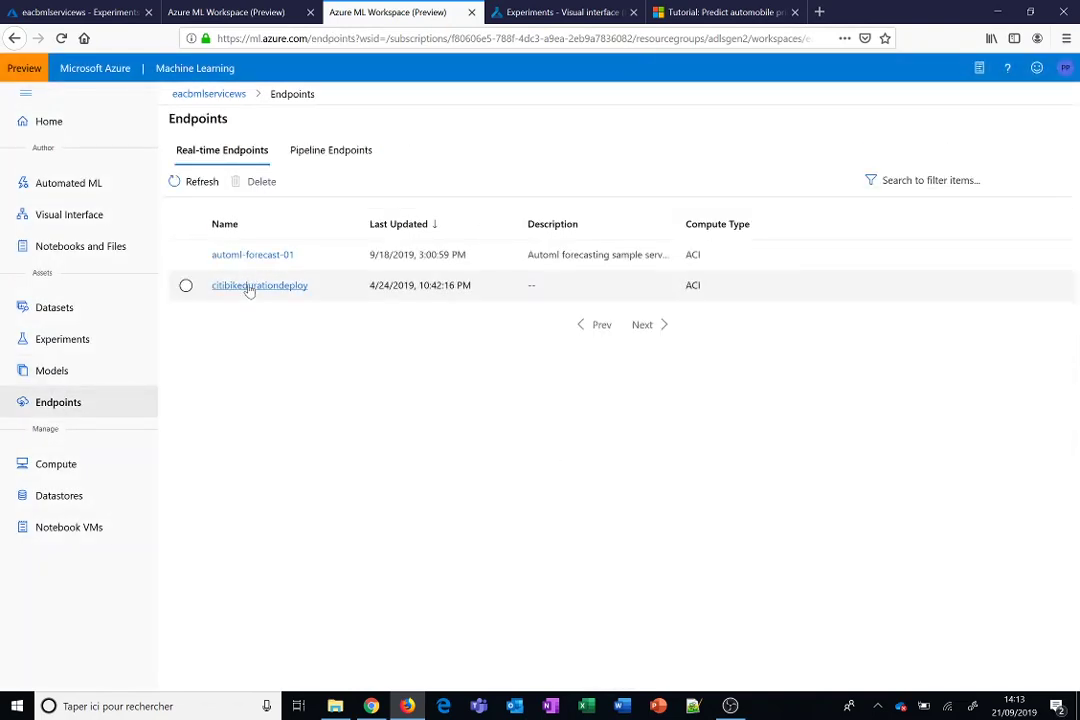
pyautogui.click(249, 287)
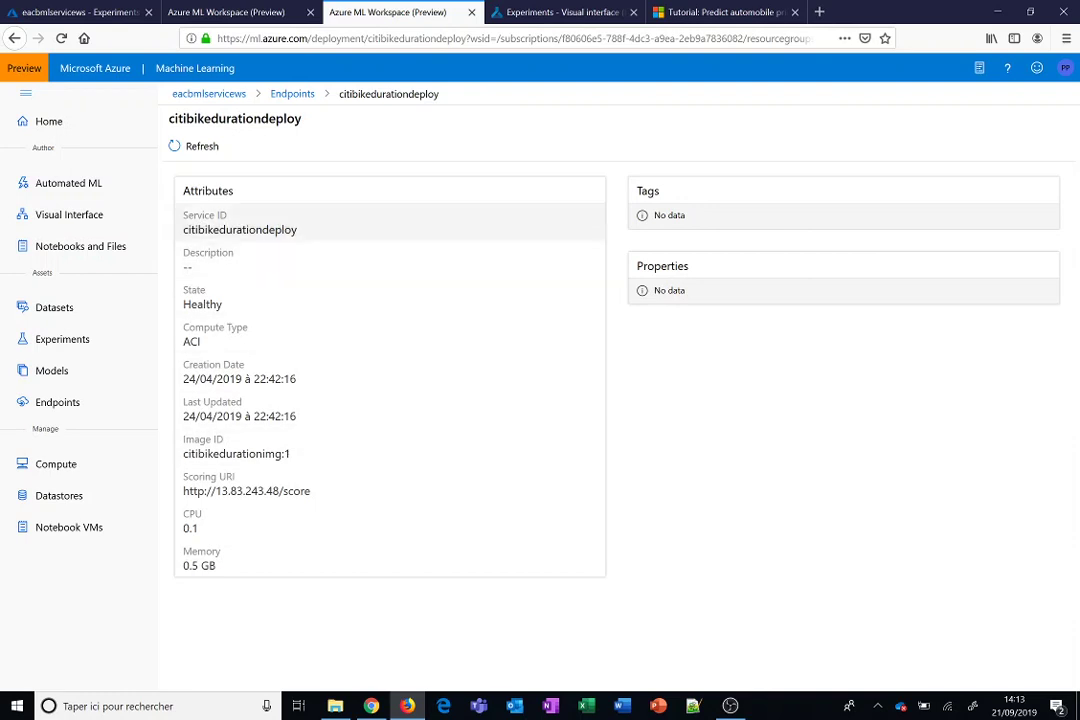
pyautogui.moveTo(312, 491); pyautogui.dragTo(189, 491)
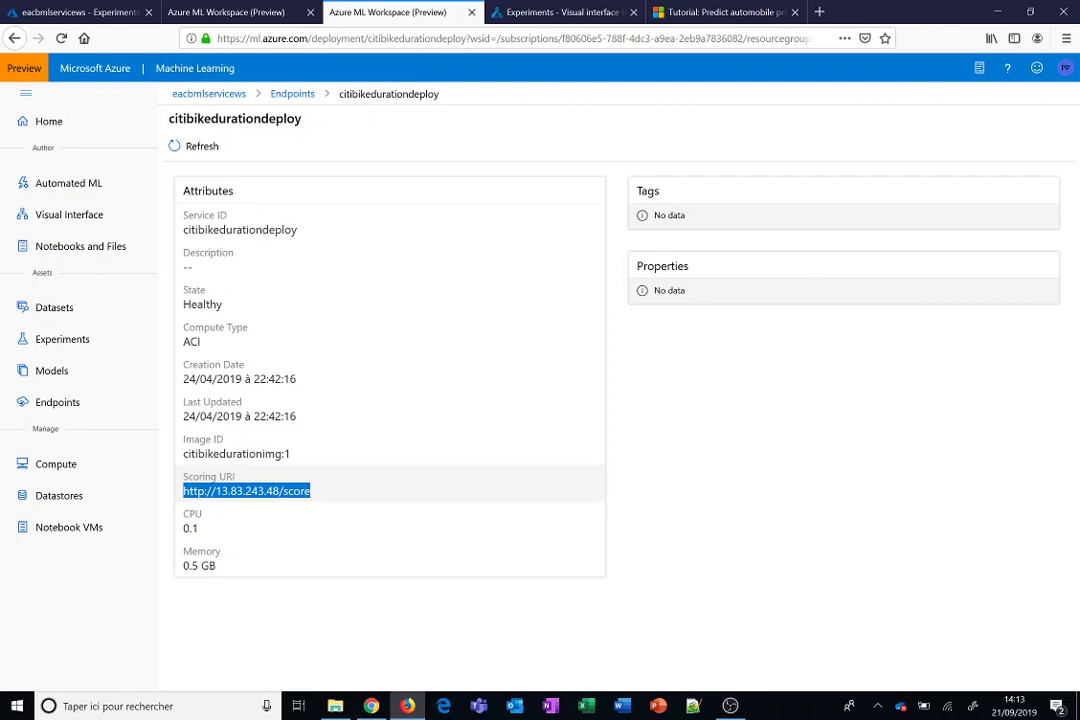
pyautogui.click(331, 499)
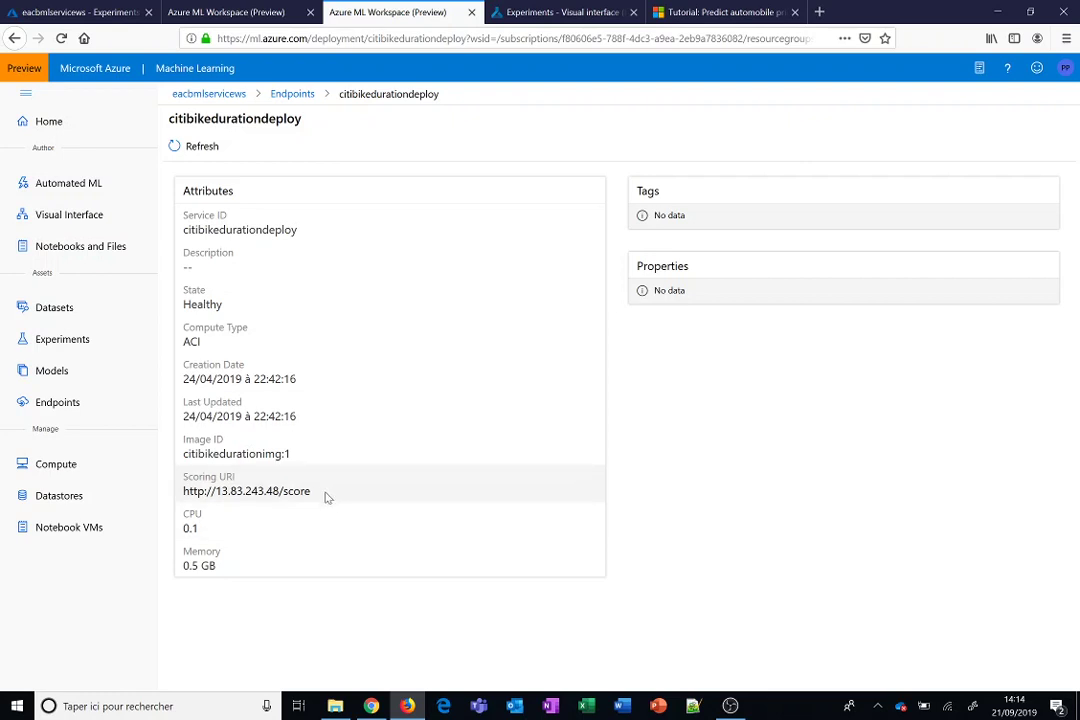
# Step: Switch to the visual interface and run the automobile price predictive experiment on the existing compute target myfirstcompute
pyautogui.click(577, 12)
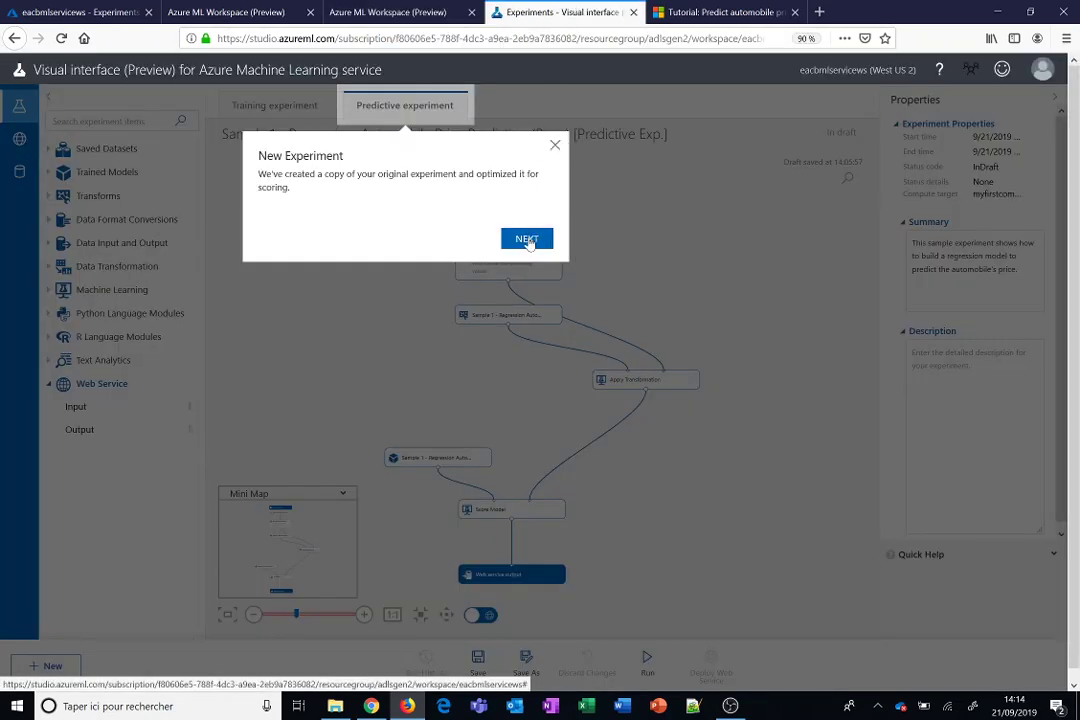
pyautogui.click(555, 148)
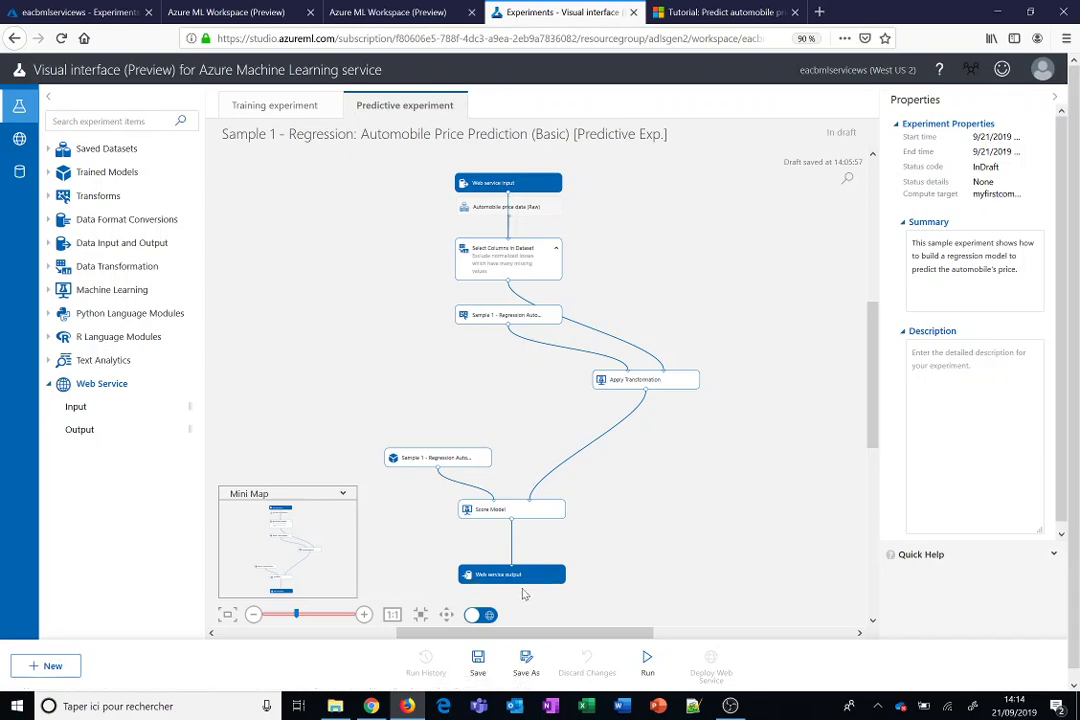
pyautogui.click(647, 665)
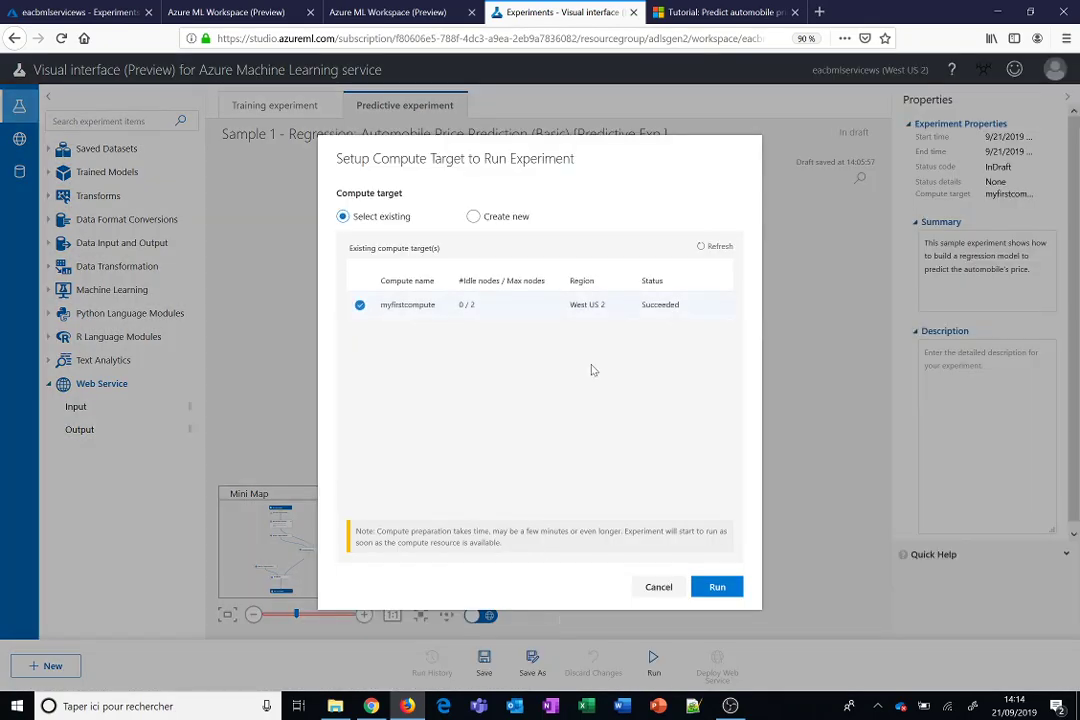
pyautogui.click(716, 590)
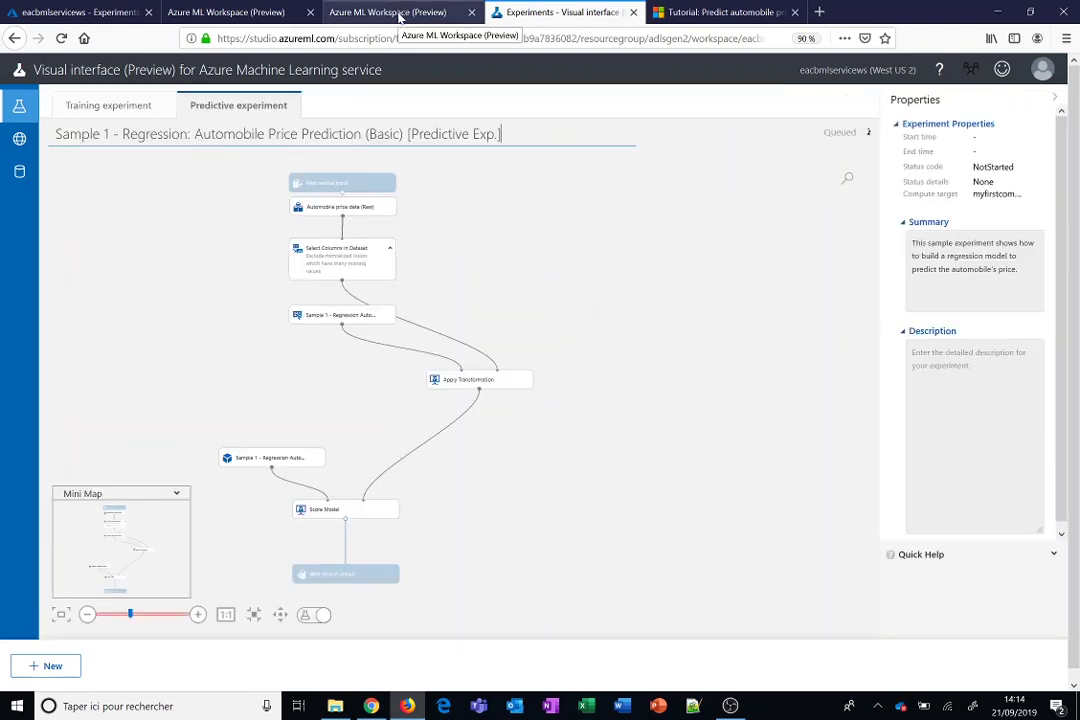
# Step: Return to the citibikedurationdeploy endpoint in the workspace preview and highlight its scoring URI once more
pyautogui.click(399, 13)
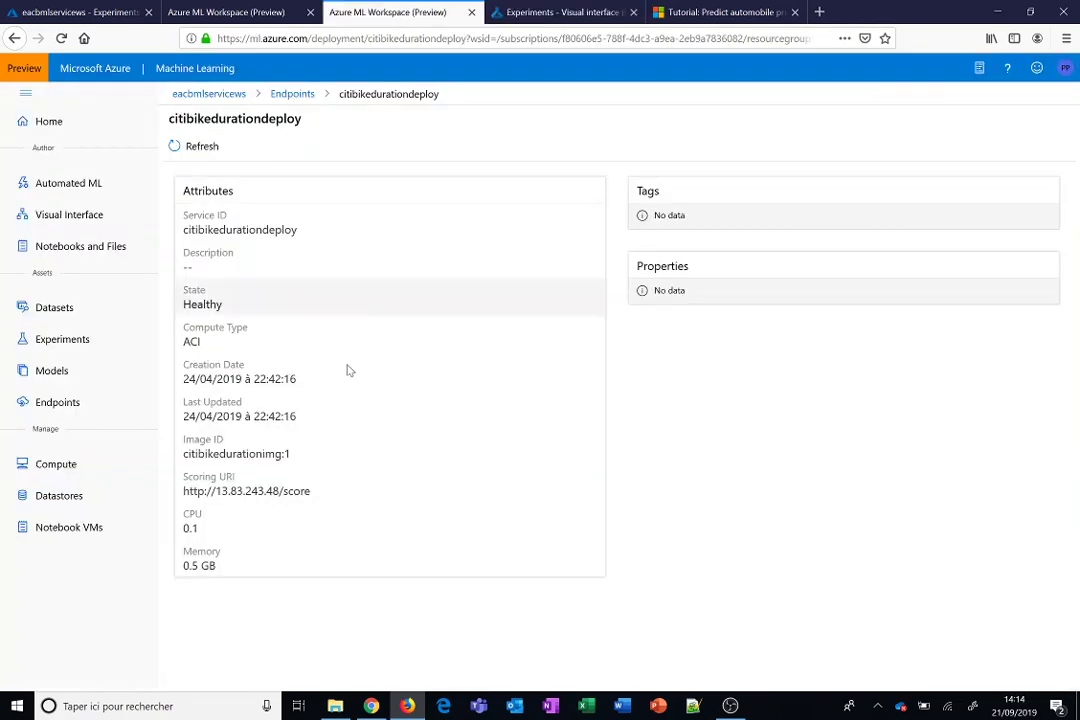
pyautogui.moveTo(312, 492); pyautogui.dragTo(181, 498)
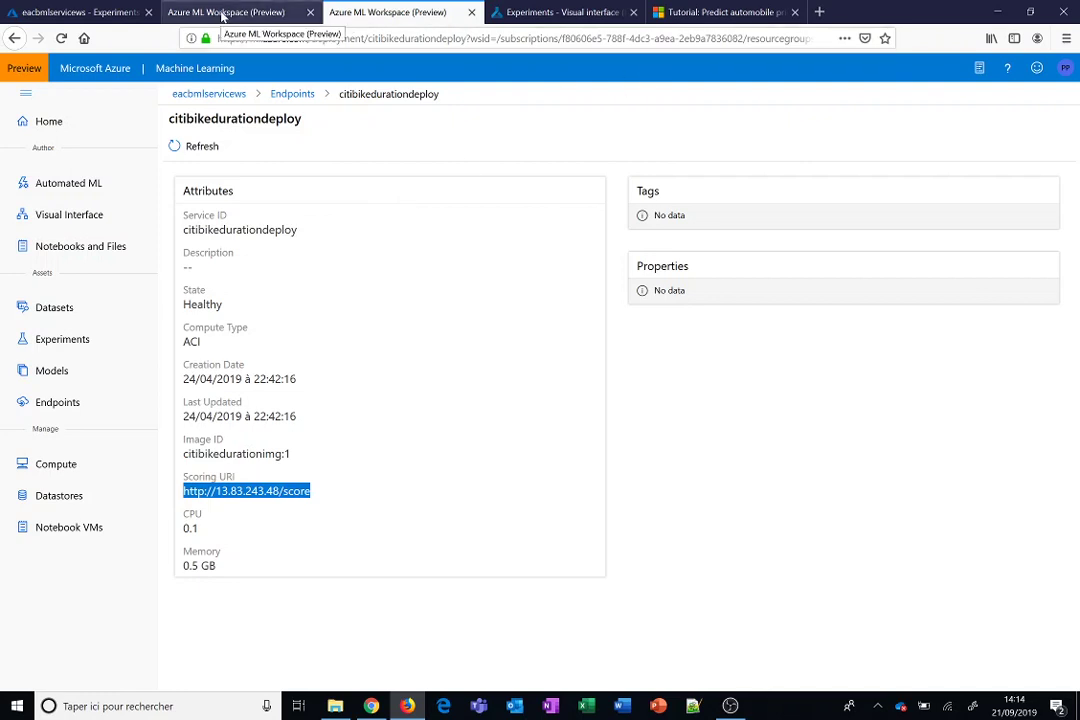
# Step: Check the progress of the automated ML run and the predictive experiment, and highlight the ml.azure.com address
pyautogui.click(223, 14)
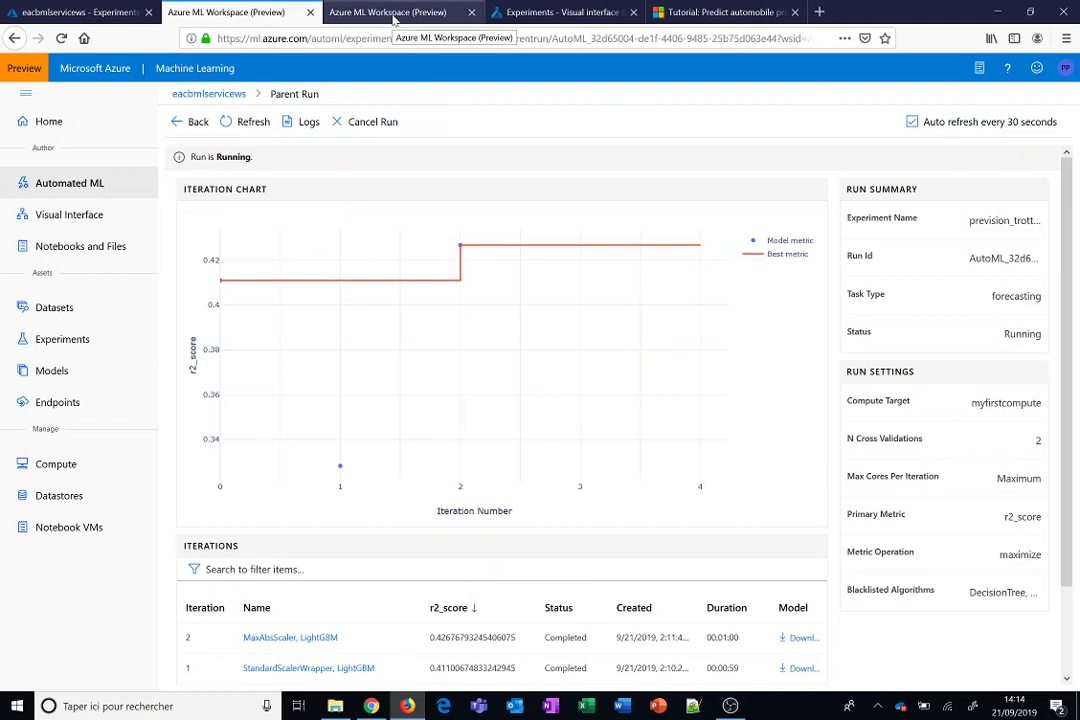
pyautogui.click(490, 14)
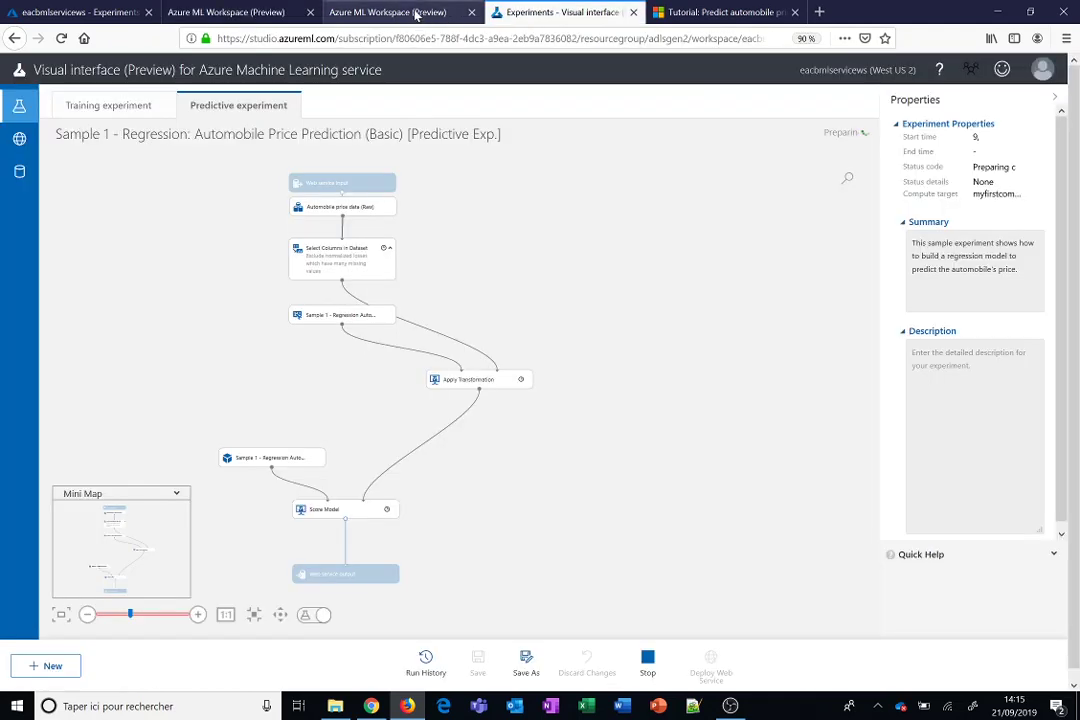
pyautogui.click(416, 14)
pyautogui.click(215, 16)
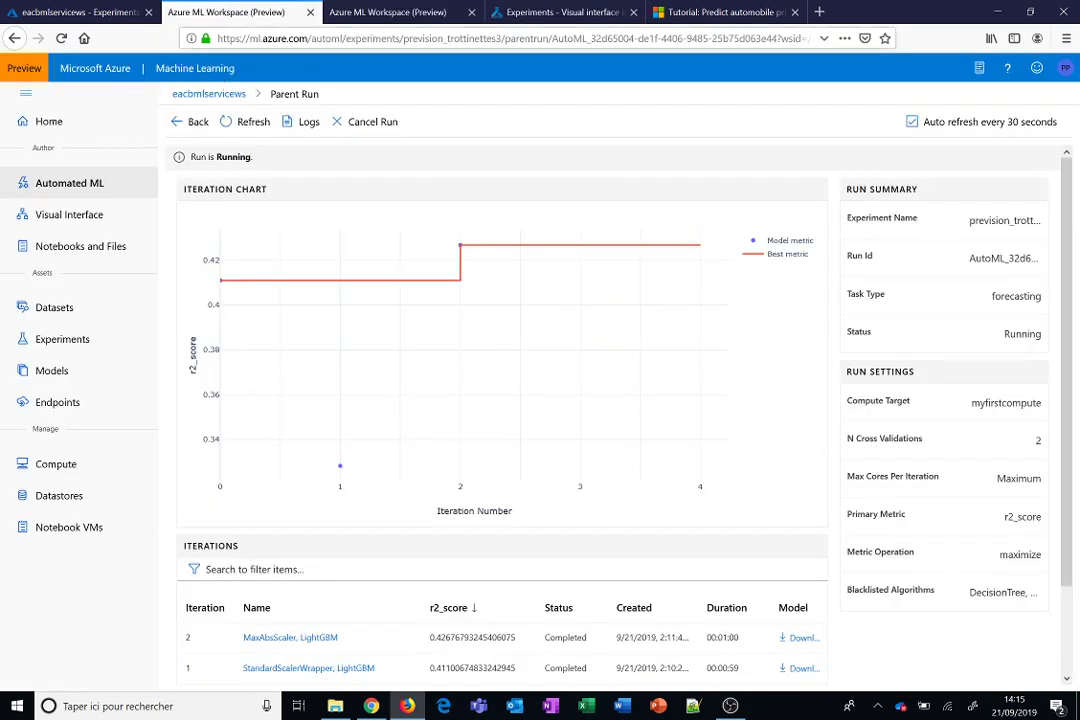
pyautogui.moveTo(307, 38); pyautogui.dragTo(249, 38)
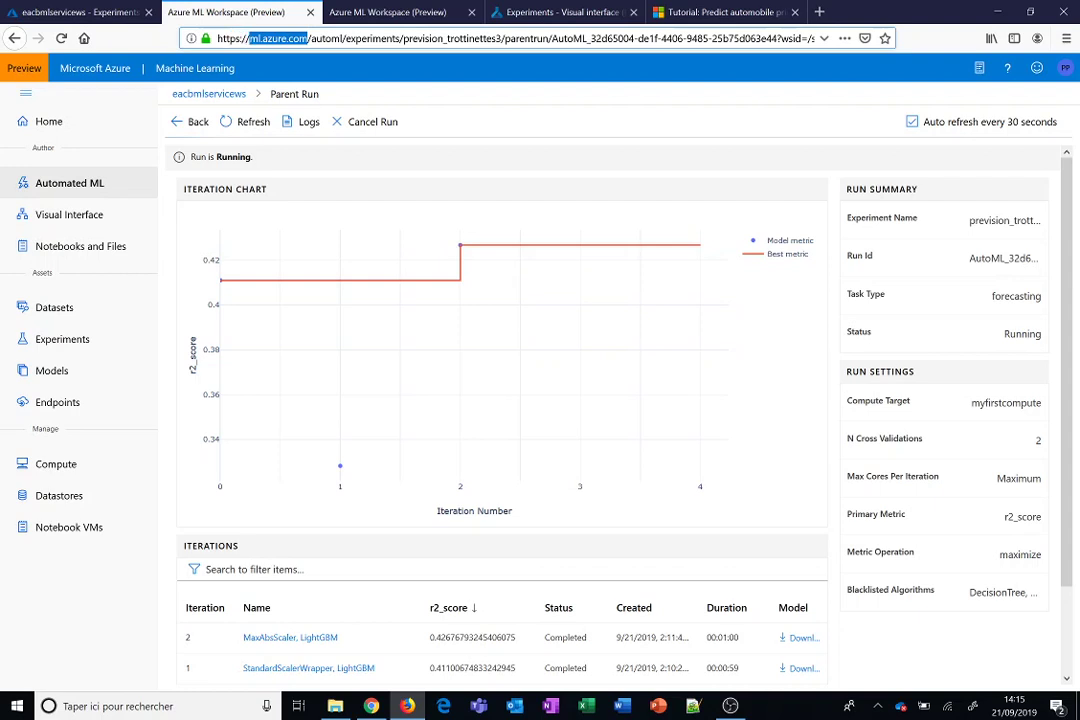
# Step: Check the progress of the automobile price predictive experiment, and return to the automated ML parent run in the workspace preview
pyautogui.click(103, 190)
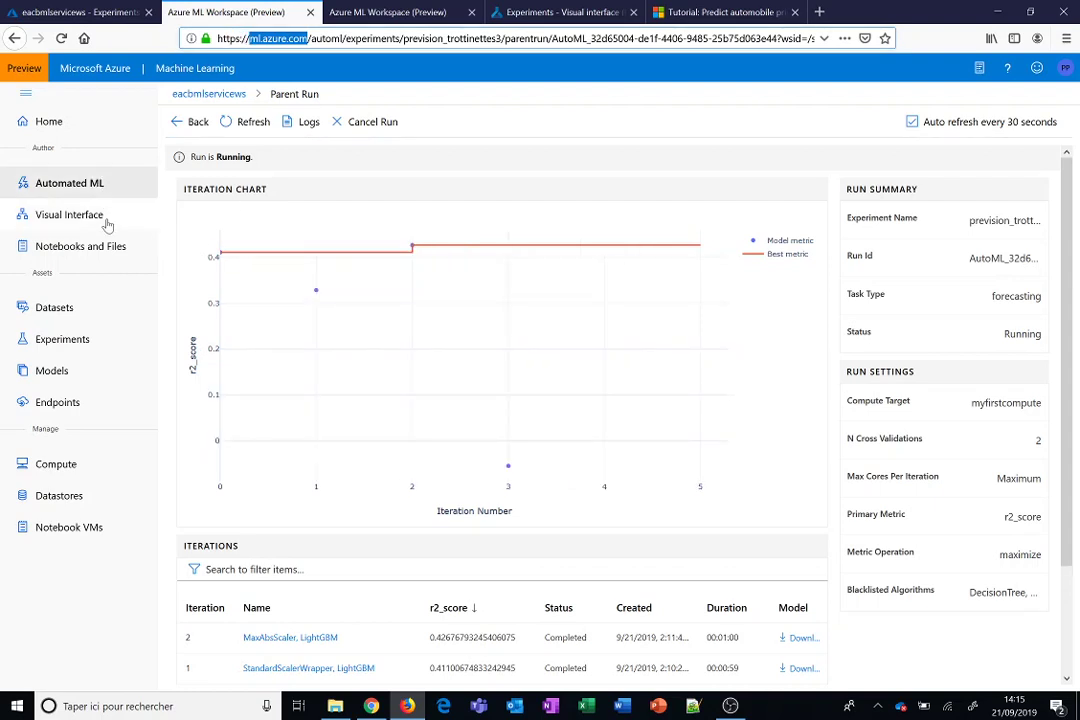
pyautogui.click(565, 13)
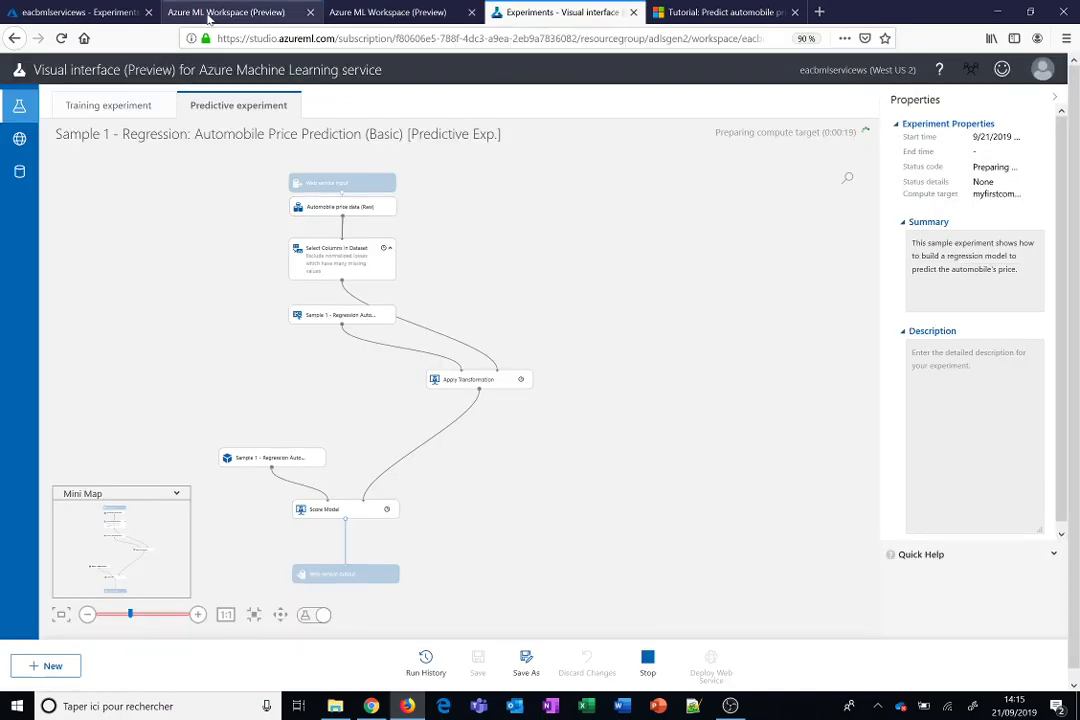
pyautogui.click(238, 12)
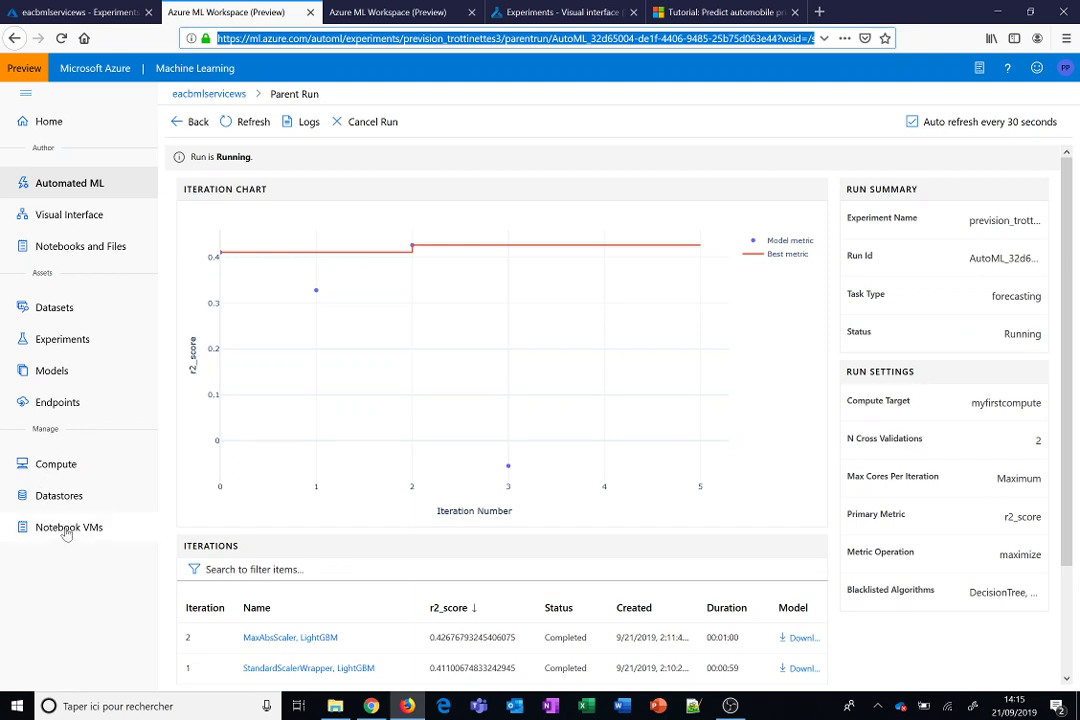
# Step: Switch to the workspace in the Azure portal, show its notebook VMs and launch JupyterLab on aznotebookvm
pyautogui.click(104, 14)
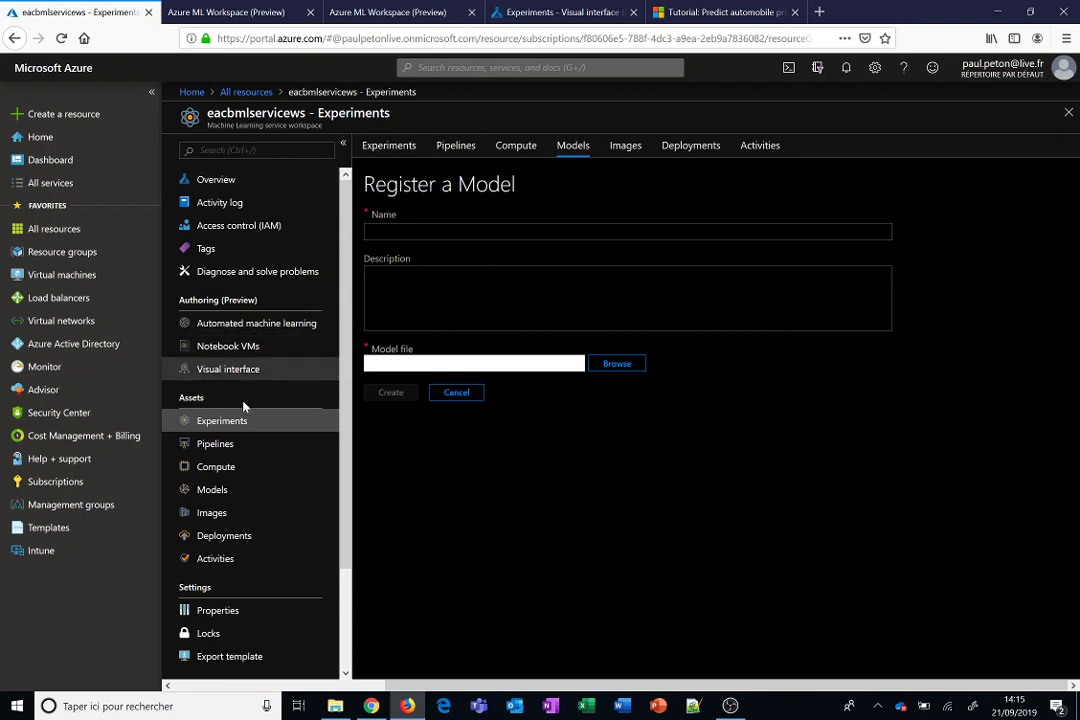
pyautogui.click(230, 350)
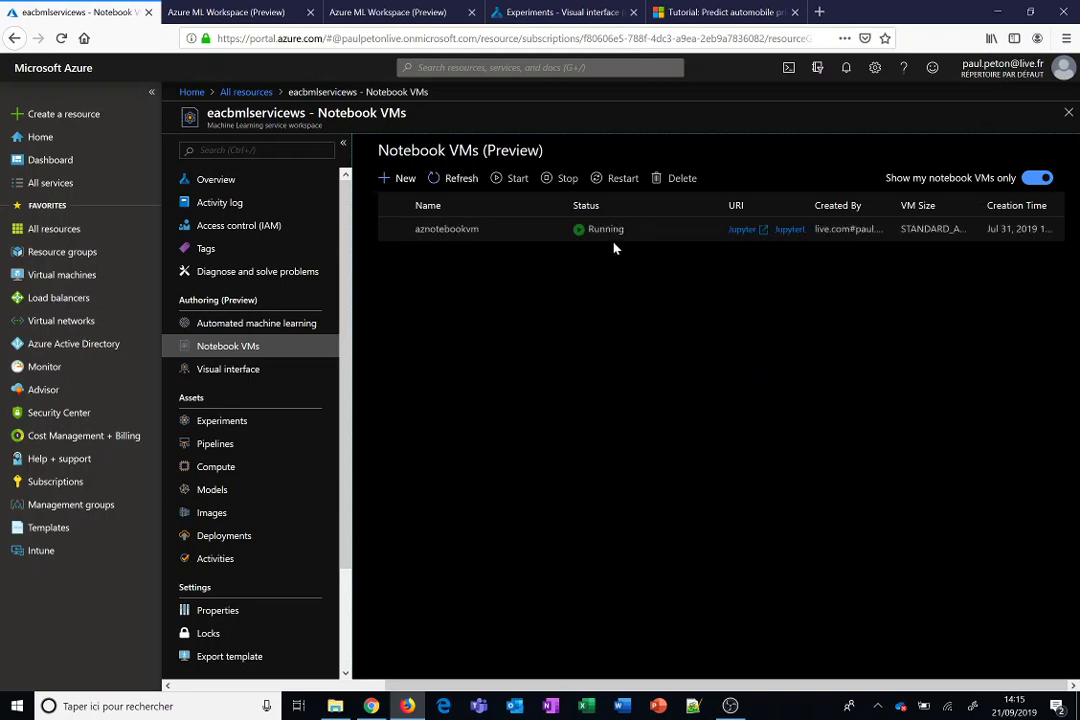
pyautogui.click(790, 231)
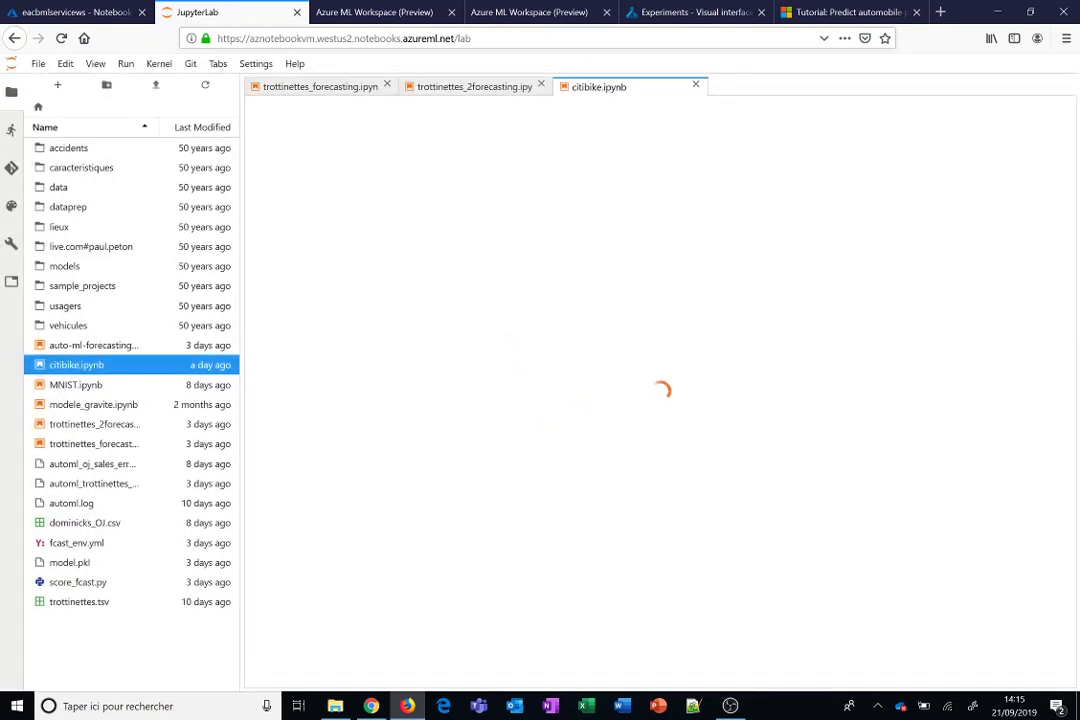
# Step: Review the aznotebookvm entry and its controls in the Azure portal, and return to the citibike.ipynb notebook in JupyterLab
pyautogui.click(76, 14)
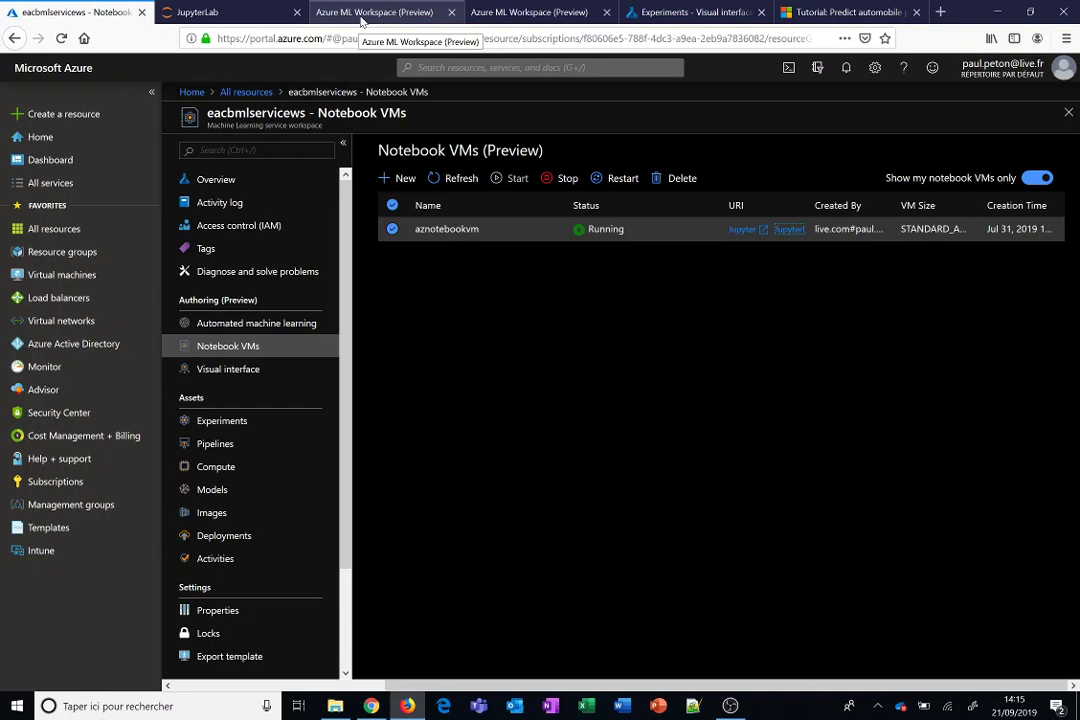
pyautogui.click(392, 229)
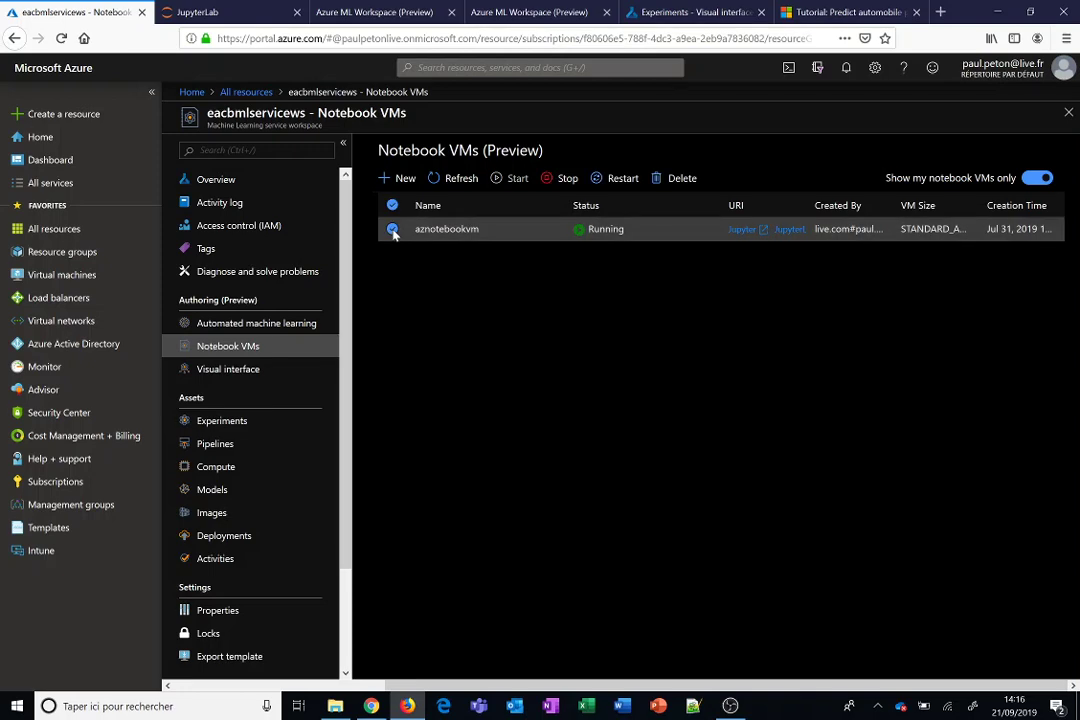
pyautogui.click(561, 179)
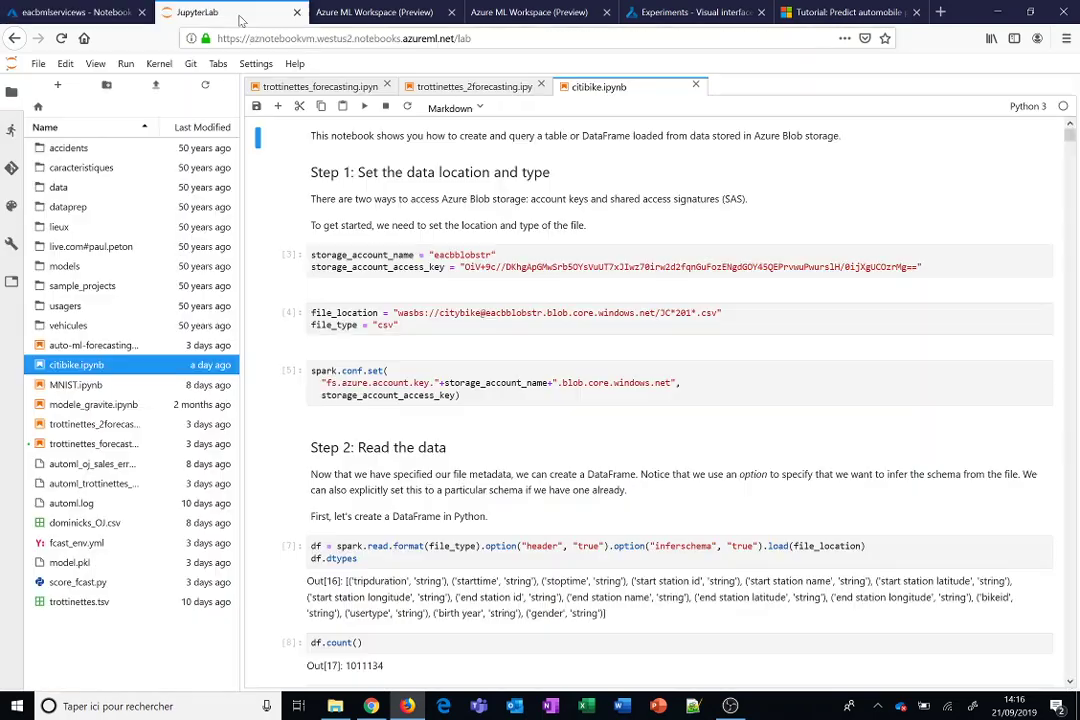
pyautogui.click(200, 14)
# Step: Return to the workspace preview and show the overview of the trottinettes3 dataset
pyautogui.click(375, 14)
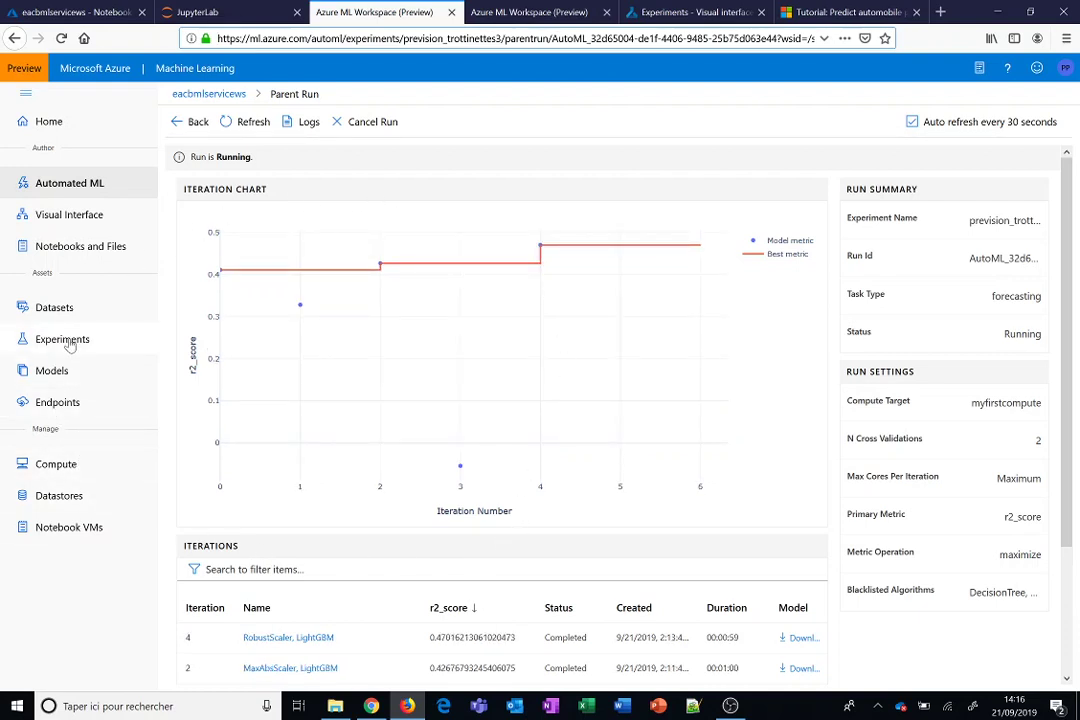
pyautogui.click(63, 311)
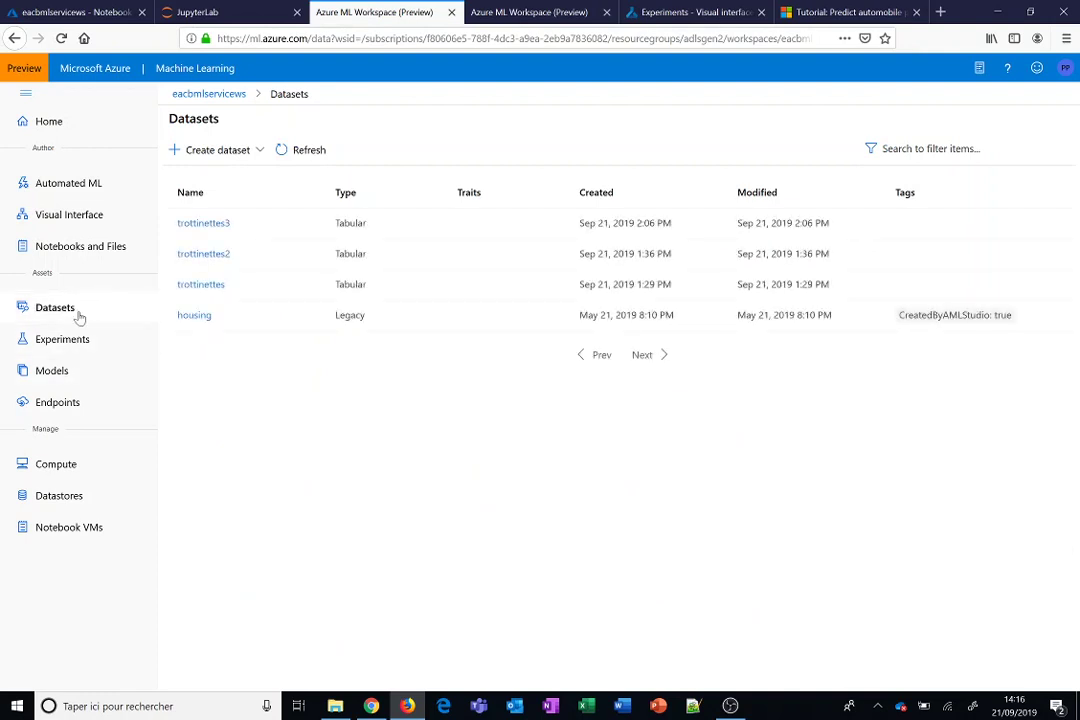
pyautogui.click(212, 223)
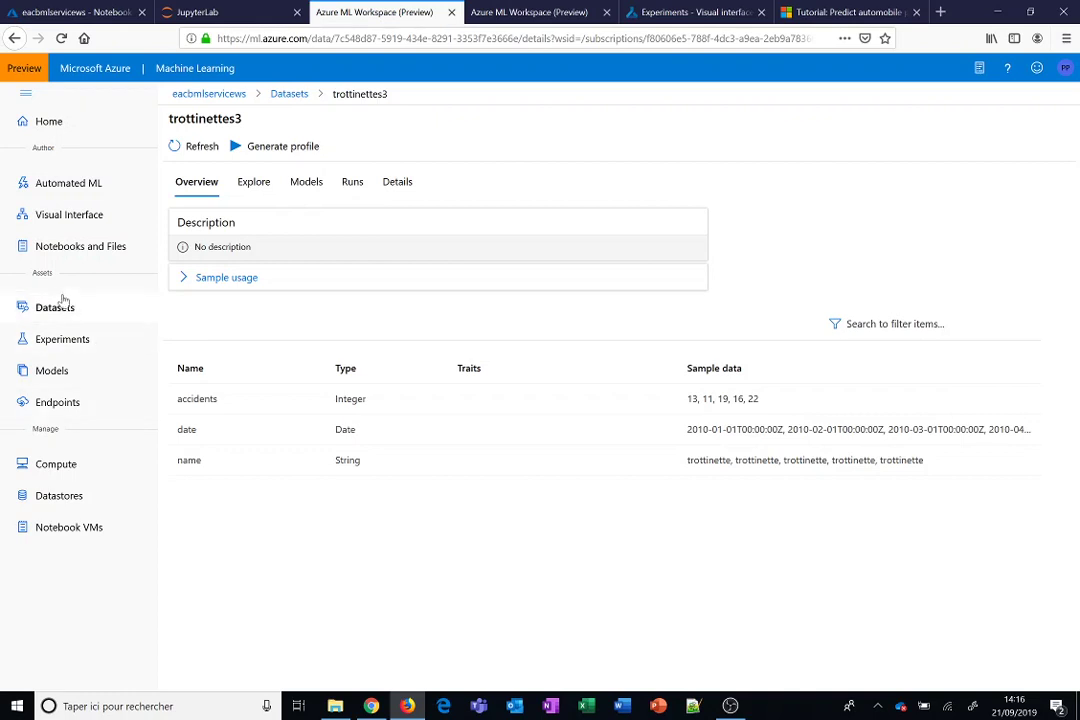
pyautogui.click(95, 318)
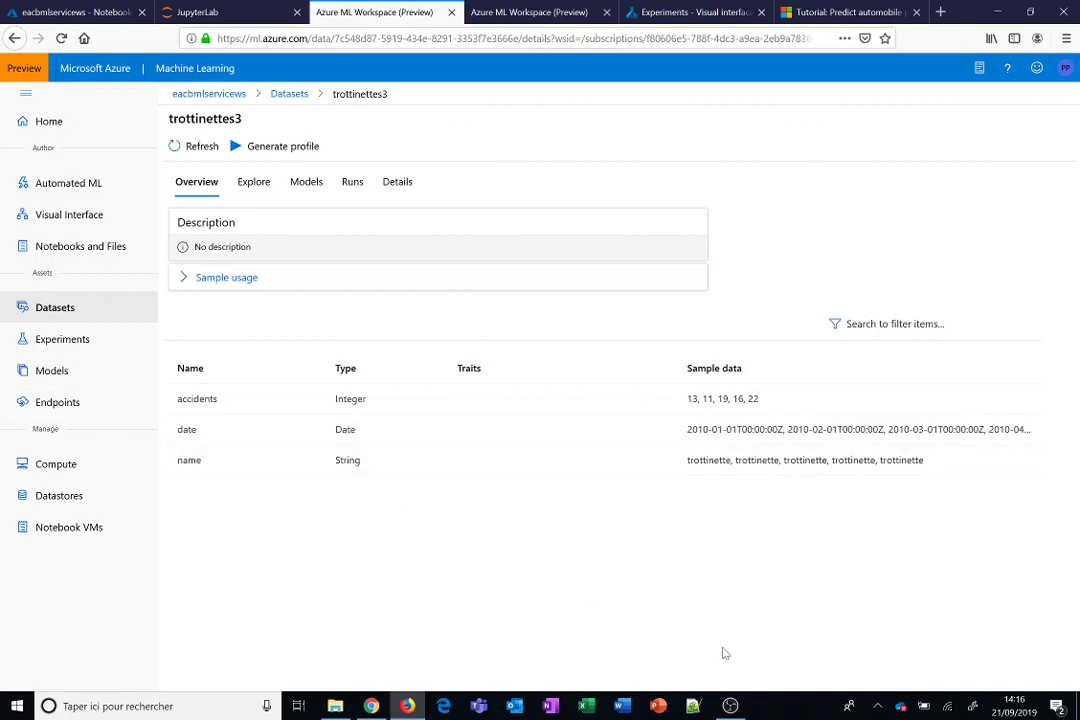
pyautogui.click(732, 705)
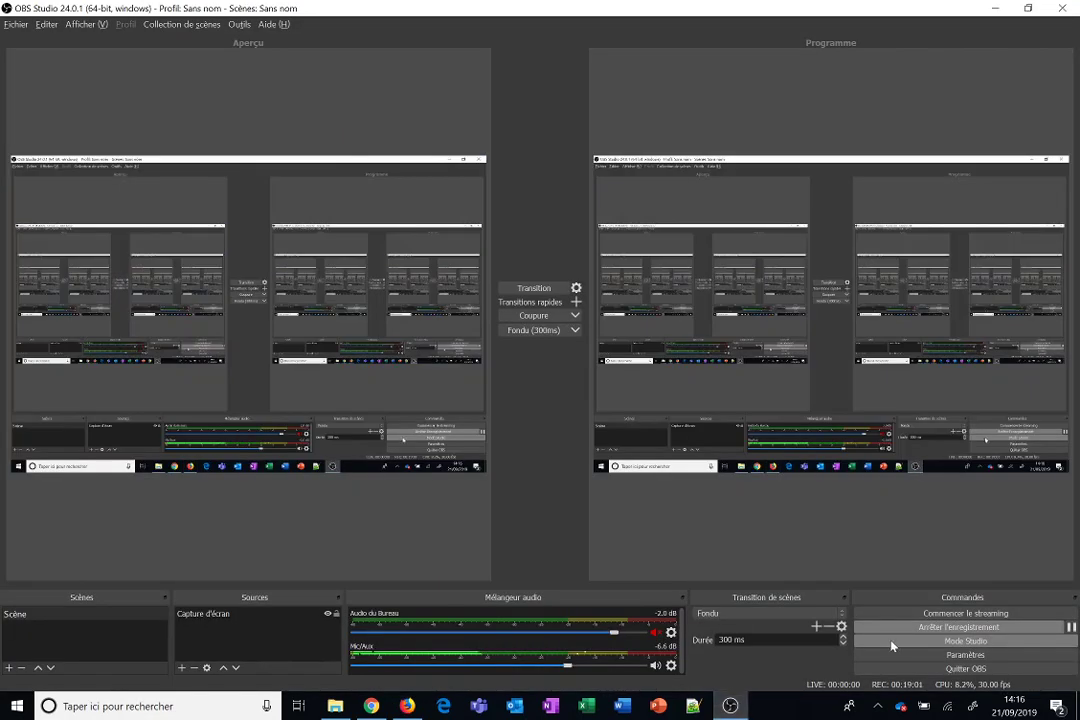